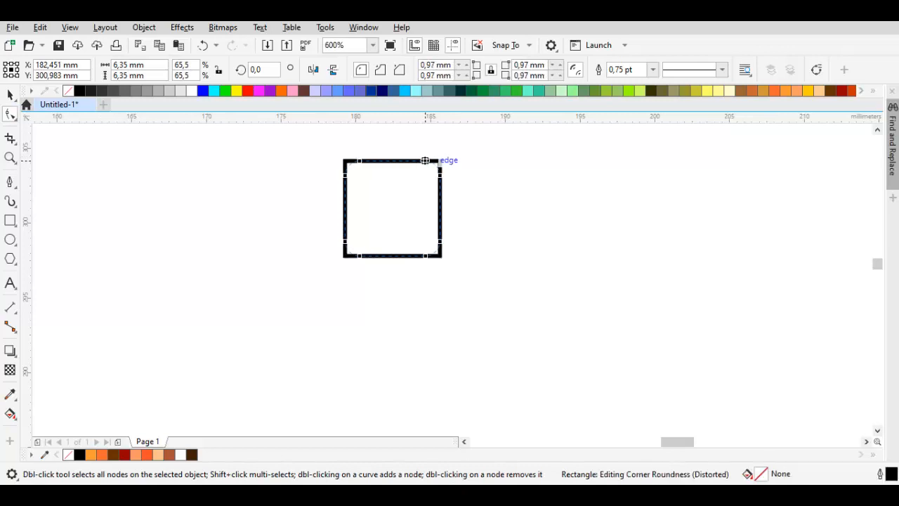
# Convert the rounded square to curves and shift its lower-right corner nodes outward so the right side slants
pyautogui.press('space')
pyautogui.click(410, 184)
pyautogui.rightClick(411, 184)
pyautogui.click(436, 121)
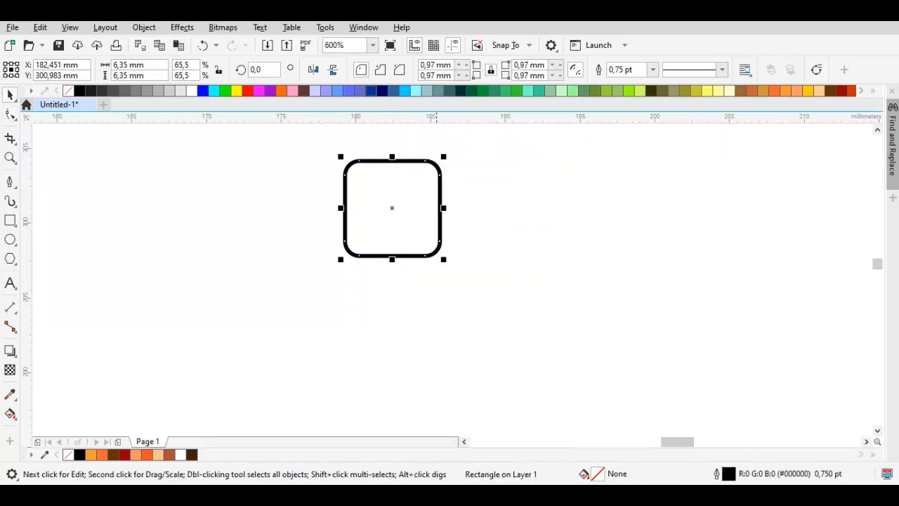
pyautogui.press('F10')
pyautogui.scroll(1, 417, 221)
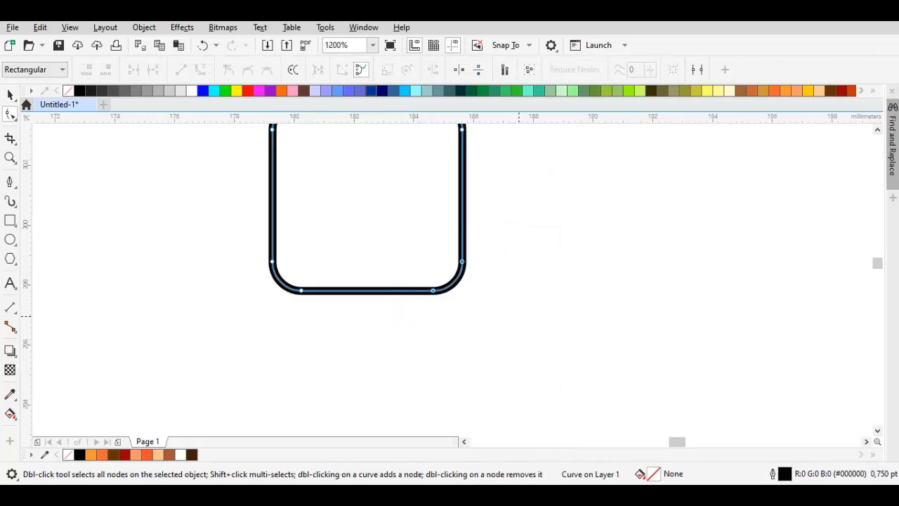
pyautogui.moveTo(433, 289); pyautogui.dragTo(454, 295)
pyautogui.press('space')
pyautogui.scroll(-1, 476, 256)
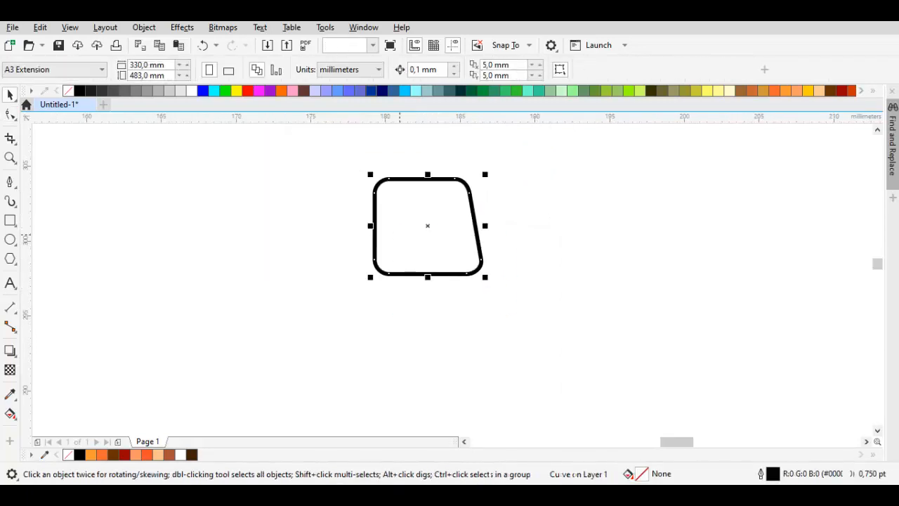
# Move the shape's left-side nodes inward to narrow it and fine-tune the lower-right corner nodes
pyautogui.press('F10')
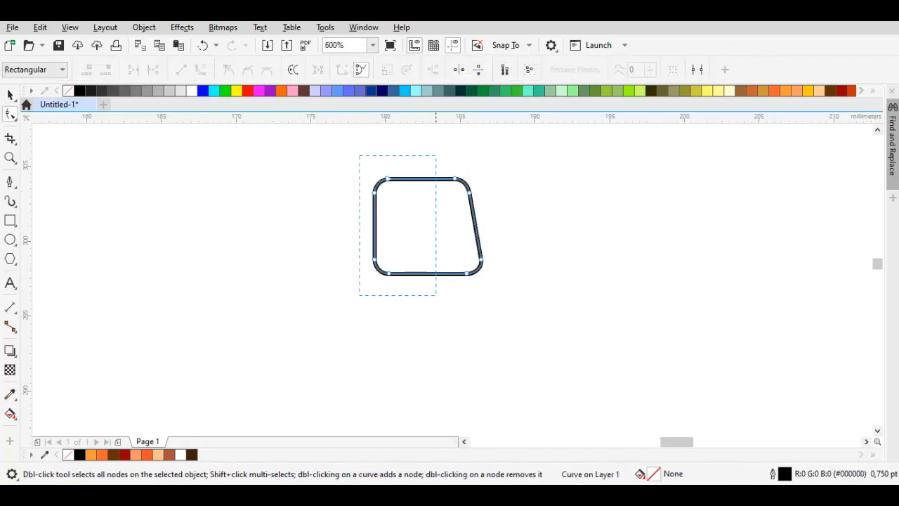
pyautogui.moveTo(389, 273); pyautogui.dragTo(419, 272)
pyautogui.press('space')
pyautogui.scroll(2, 419, 272)
pyautogui.press('F10')
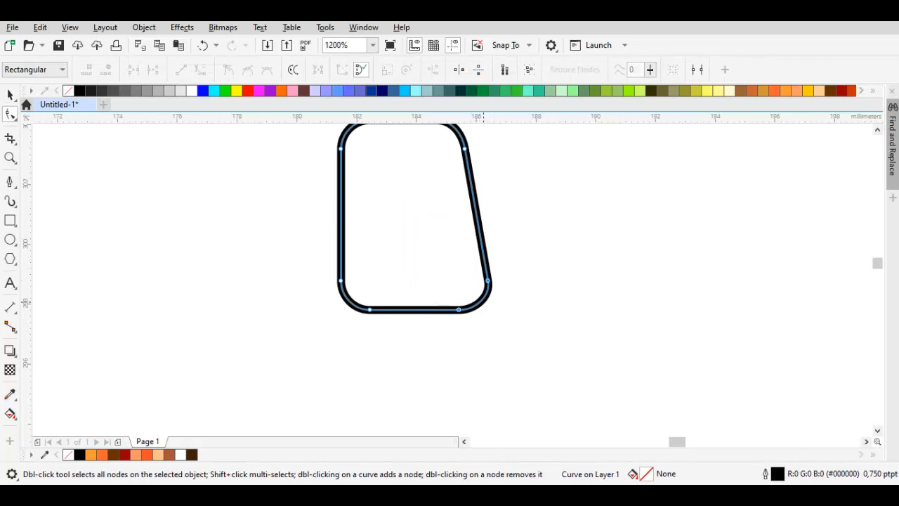
pyautogui.moveTo(454, 309); pyautogui.dragTo(454, 309)
# Make a horizontally mirrored copy overlapping the original as a symmetrical trapezoid and weld the two shapes
pyautogui.press('space')
pyautogui.moveTo(485, 215); pyautogui.dragTo(387, 217)
pyautogui.rightClick(387, 217)
pyautogui.moveTo(439, 221); pyautogui.dragTo(340, 215)
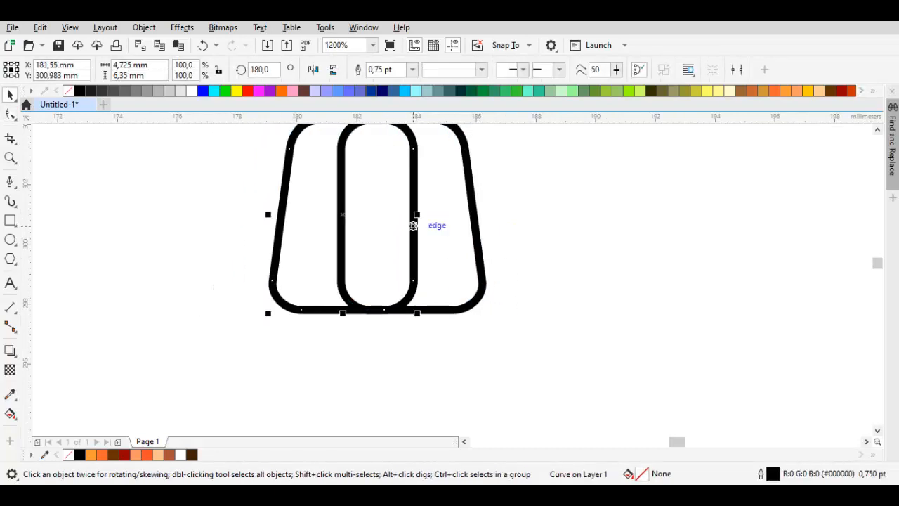
pyautogui.scroll(2, 340, 215)
pyautogui.moveTo(384, 287); pyautogui.dragTo(400, 288)
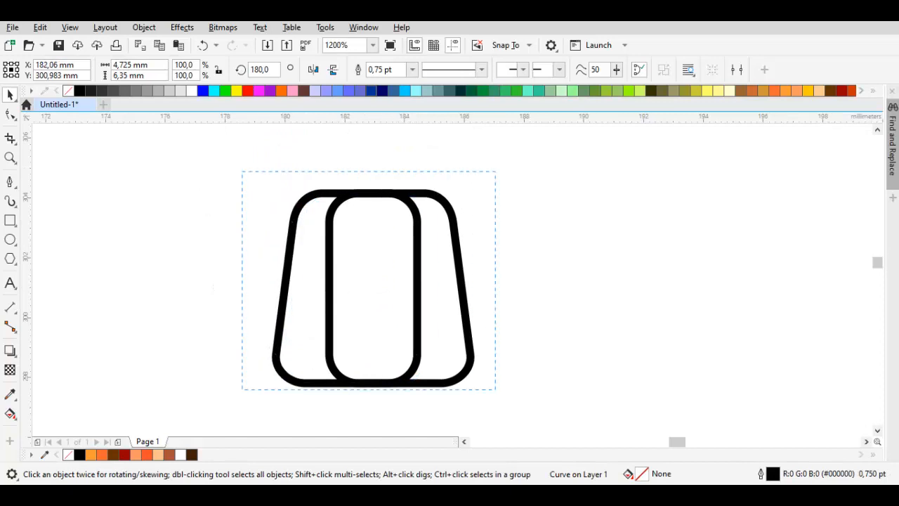
pyautogui.click(385, 70)
# Delete the redundant nodes in the middle of the trapezoid's top edge
pyautogui.press('F10')
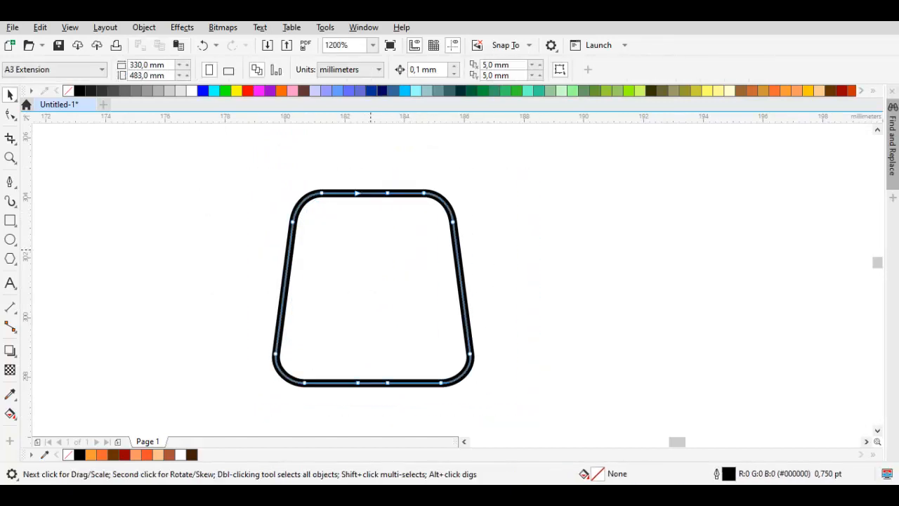
pyautogui.moveTo(382, 214); pyautogui.dragTo(394, 203)
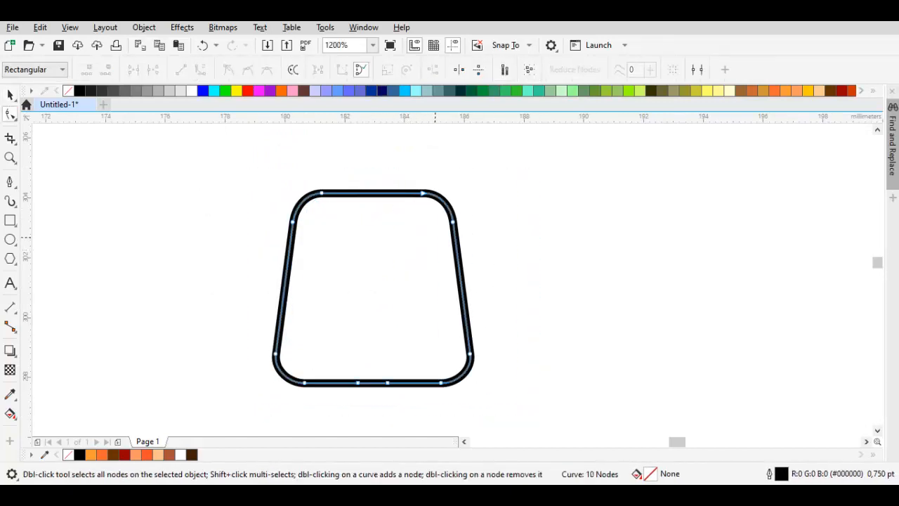
pyautogui.press('space')
pyautogui.press('Escape')
# Draw a circle about 2.9 mm in diameter and place it over the trapezoid's upper-left corner
pyautogui.click(10, 239)
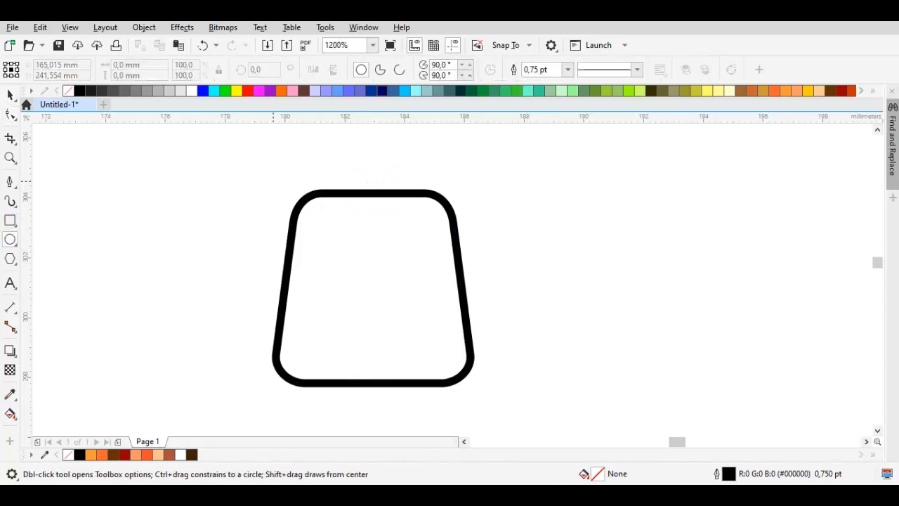
pyautogui.moveTo(272, 180); pyautogui.dragTo(320, 228)
pyautogui.press('space')
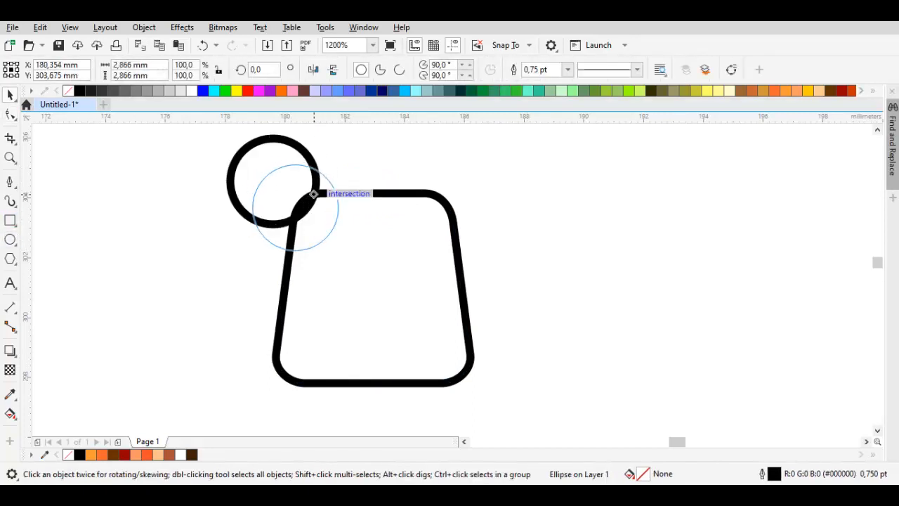
pyautogui.moveTo(314, 194); pyautogui.dragTo(313, 194)
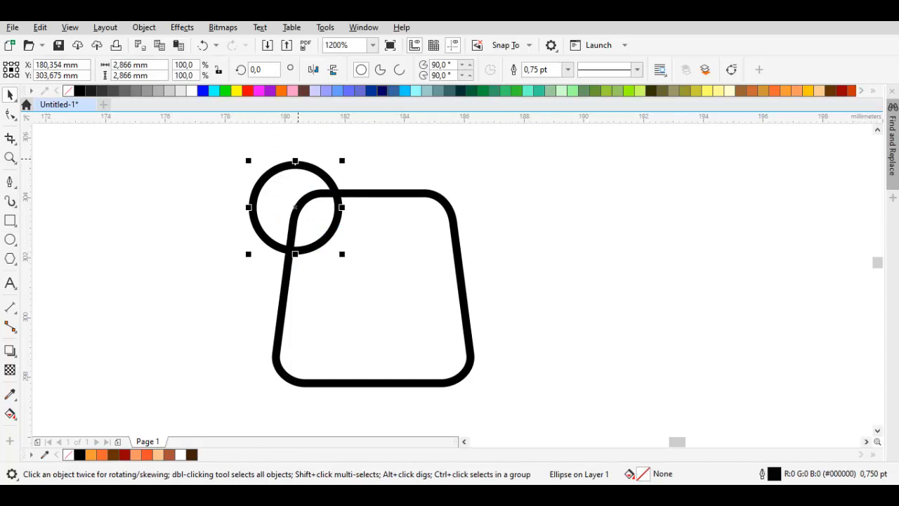
# Stretch and tilt the circle into an ellipse about 3.8 by 3.3 mm, rotated about 21°, over the upper-left corner
pyautogui.moveTo(295, 163); pyautogui.dragTo(298, 128)
pyautogui.click(296, 149)
pyautogui.click(327, 176)
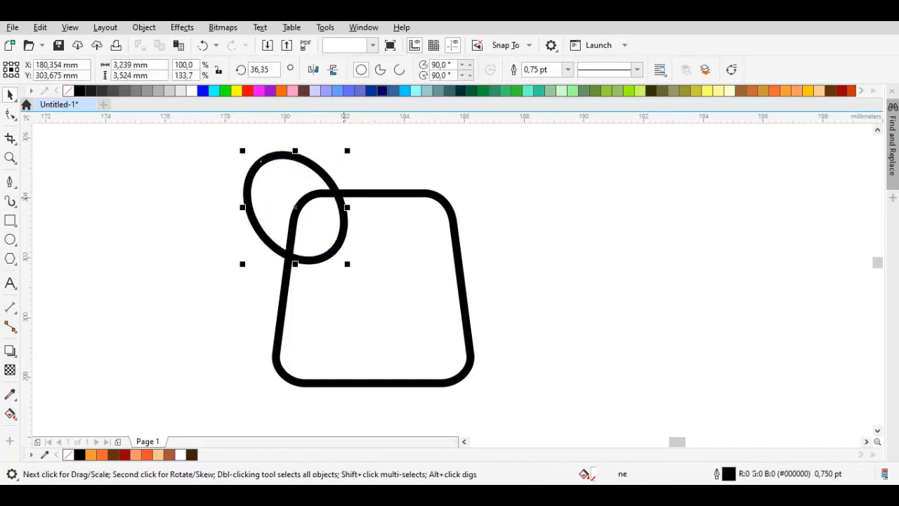
pyautogui.moveTo(342, 209); pyautogui.dragTo(382, 220)
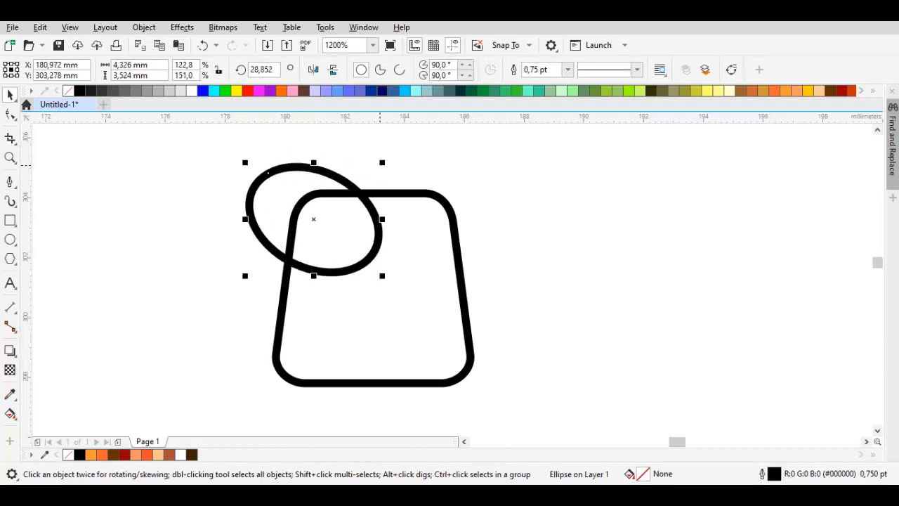
pyautogui.hotkey('ctrl', 'z')
pyautogui.scroll(1, 294, 194)
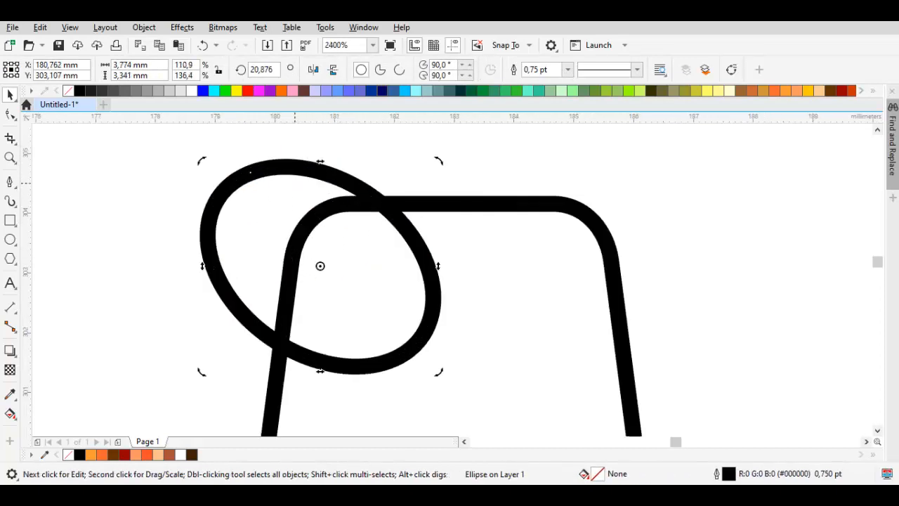
pyautogui.click(319, 257)
# Trim away the part of the ellipse that overlaps the trapezoid
pyautogui.click(412, 203)
pyautogui.hotkey('ctrl', 'a')
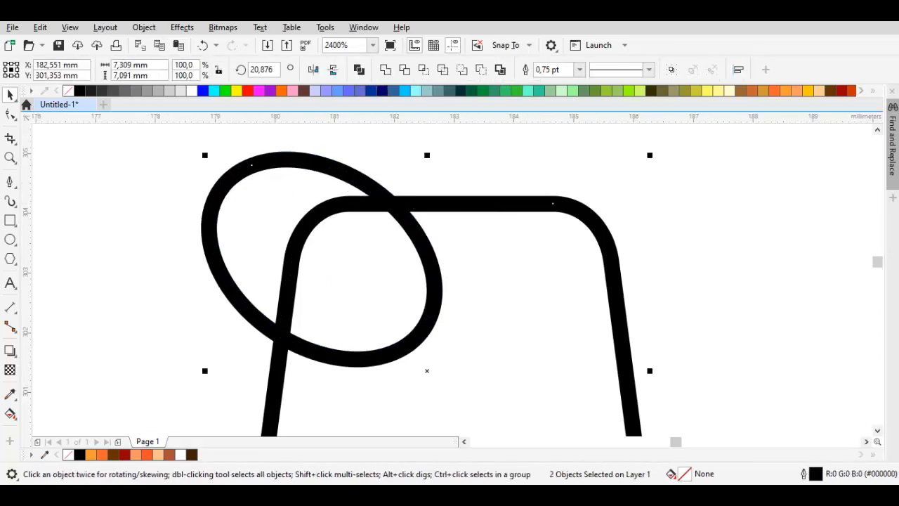
pyautogui.click(403, 69)
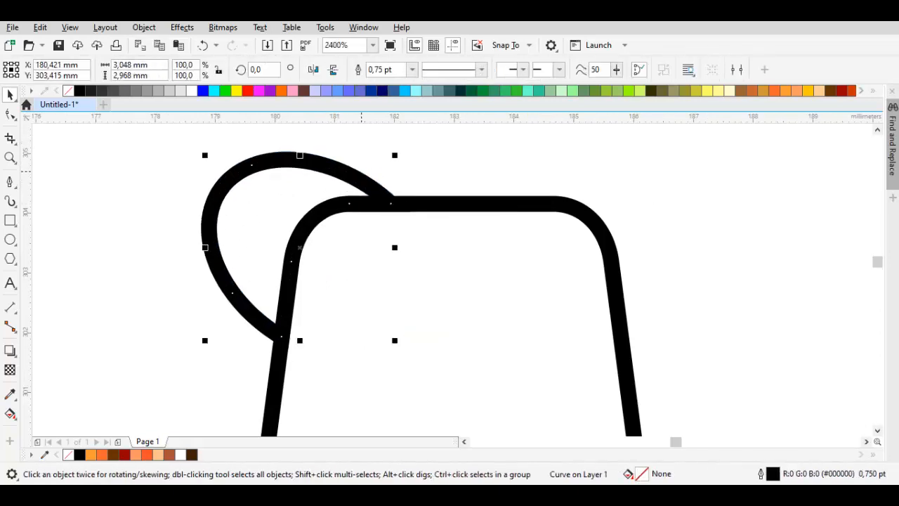
# Rotate the trimmed ellipse piece clockwise to about 338° and reposition it over the trapezoid's upper-left corner
pyautogui.click(300, 153)
pyautogui.moveTo(397, 153); pyautogui.dragTo(423, 197)
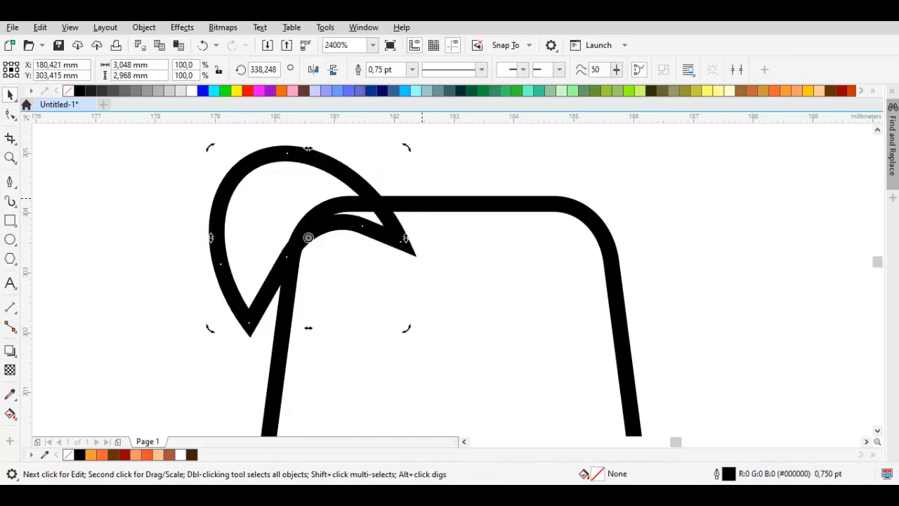
pyautogui.moveTo(327, 168); pyautogui.dragTo(327, 164)
pyautogui.moveTo(308, 237); pyautogui.dragTo(293, 253)
pyautogui.scroll(-1, 485, 258)
pyautogui.scroll(1, 373, 240)
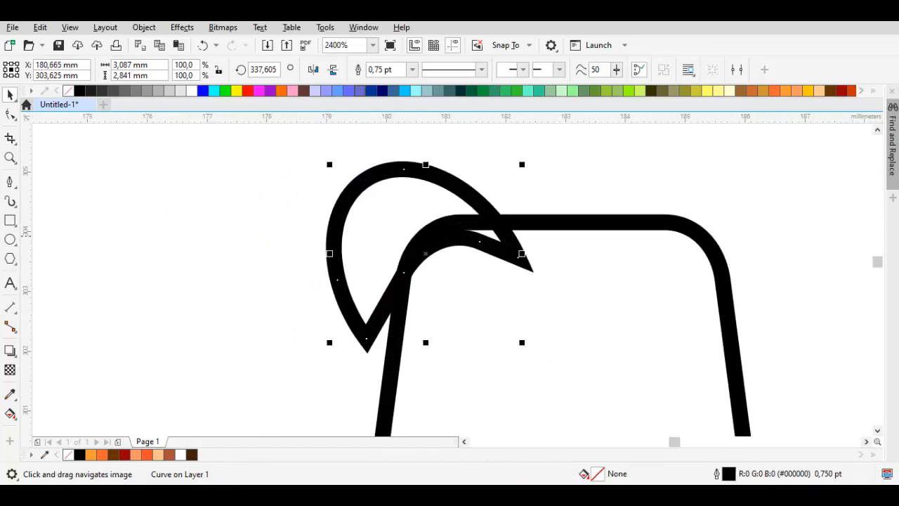
pyautogui.moveTo(366, 236); pyautogui.dragTo(352, 219)
# Reposition the ellipse piece's inner nodes near the trapezoid's corner and delete the extra node on its outer left curve
pyautogui.press('F10')
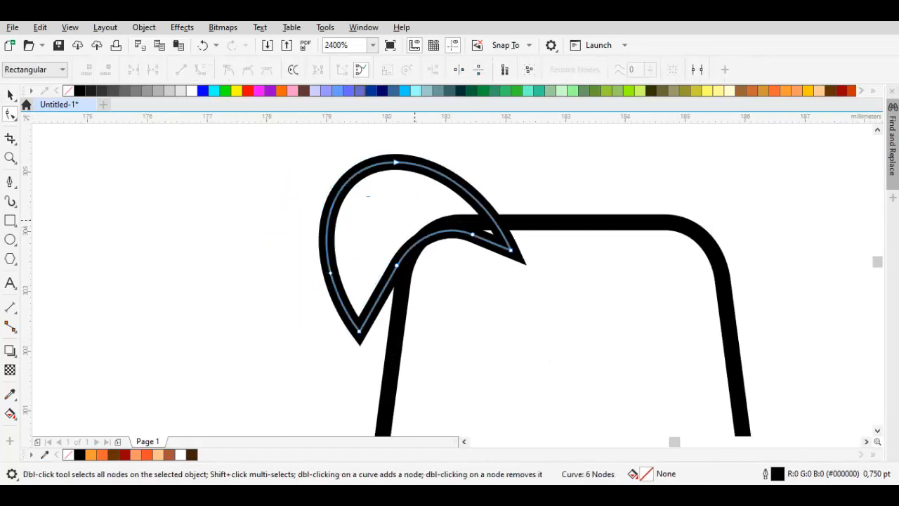
pyautogui.moveTo(476, 229); pyautogui.dragTo(476, 263)
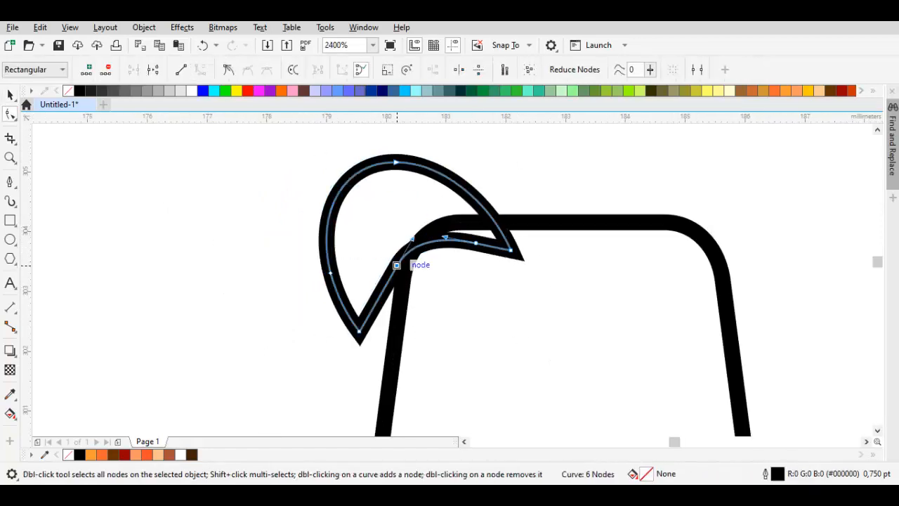
pyautogui.moveTo(396, 265); pyautogui.dragTo(405, 264)
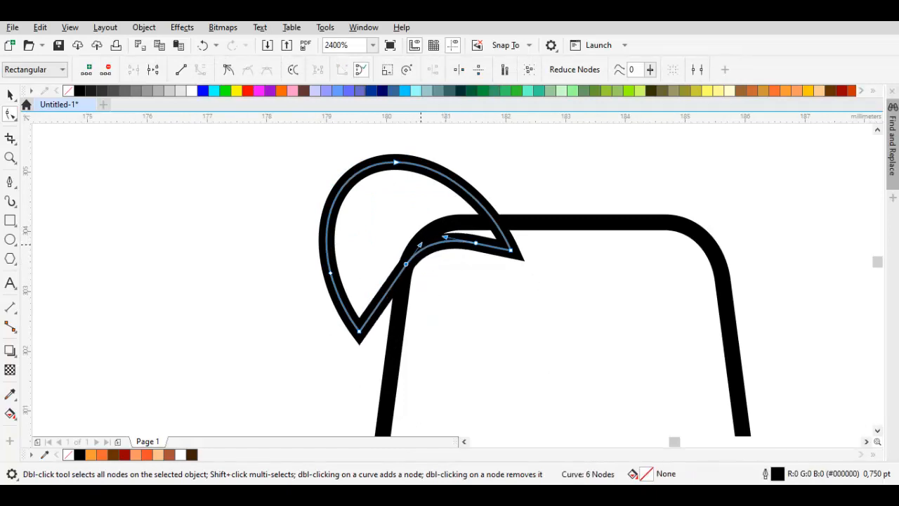
pyautogui.press('Delete')
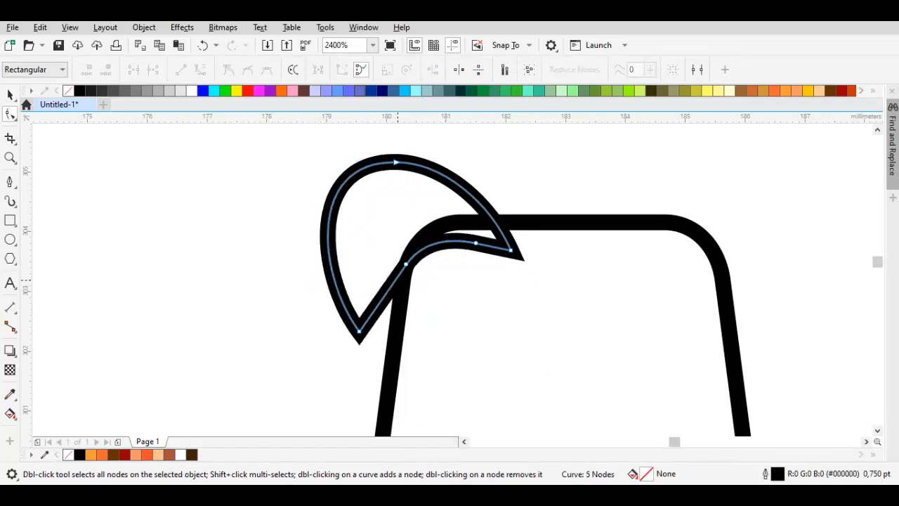
pyautogui.press('space')
pyautogui.press('space')
pyautogui.moveTo(406, 264); pyautogui.dragTo(407, 260)
# Weld the ellipse piece and the trapezoid into one outline
pyautogui.press('space')
pyautogui.keyDown('shift'); pyautogui.click(536, 222); pyautogui.keyUp('shift')
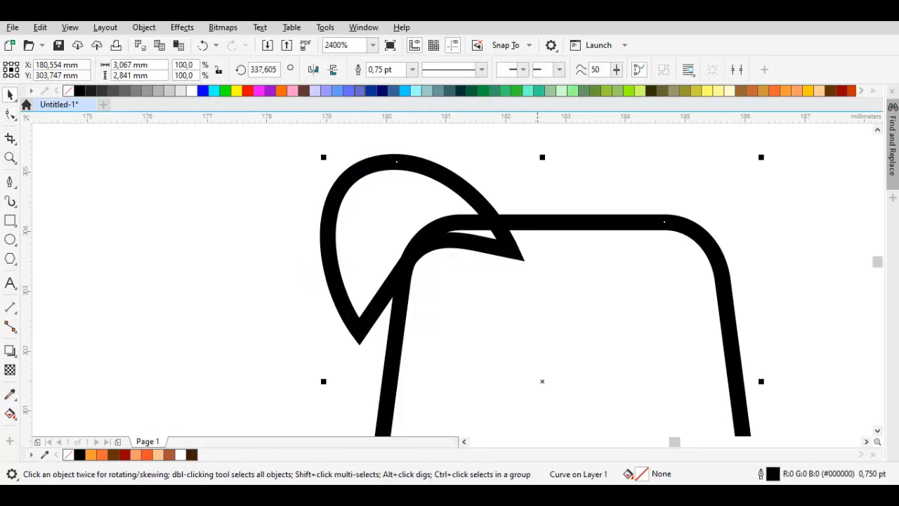
pyautogui.click(385, 70)
# Delete the extra node just below the notch, and convert all of the outline's segments to curves with cusp nodes
pyautogui.press('space')
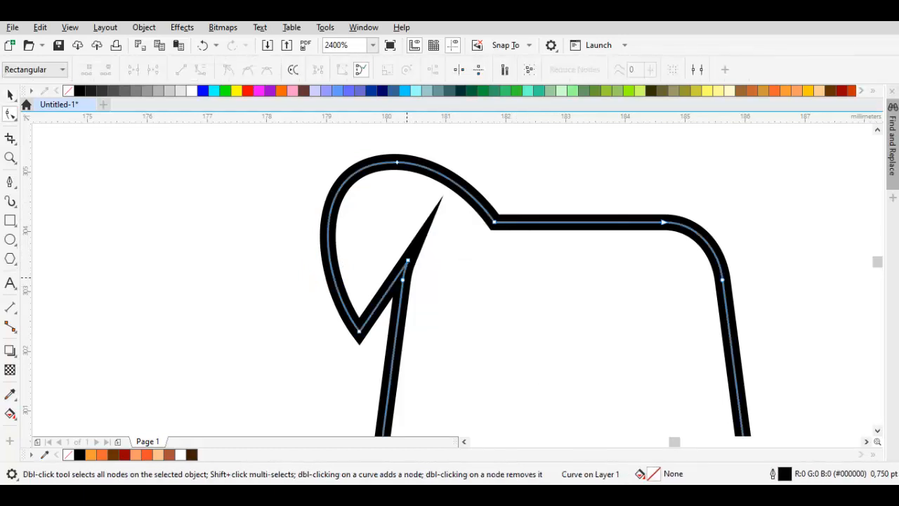
pyautogui.doubleClick(403, 279)
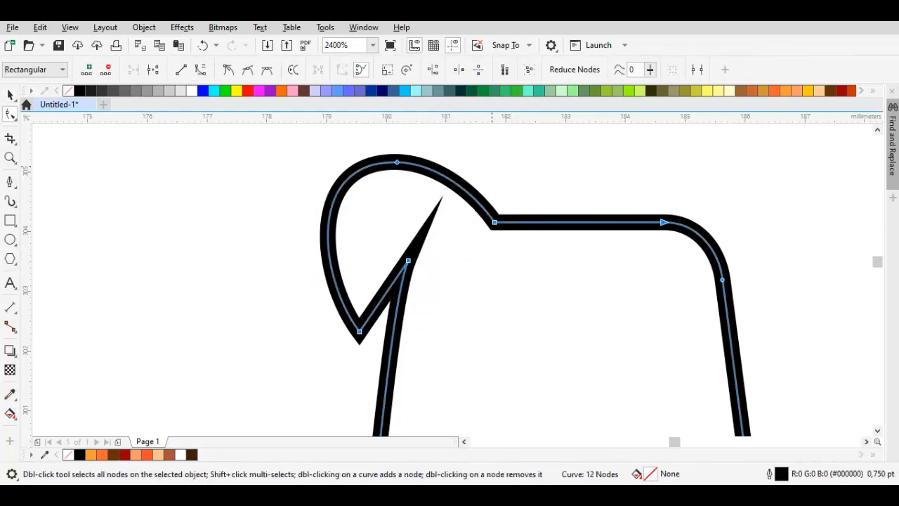
pyautogui.rightClick(492, 168)
pyautogui.click(528, 258)
pyautogui.rightClick(524, 160)
pyautogui.click(552, 270)
# Adjust the curve handles around the notch to arch its upper edge, and nudge the pointed tip up and outward
pyautogui.scroll(1, 391, 298)
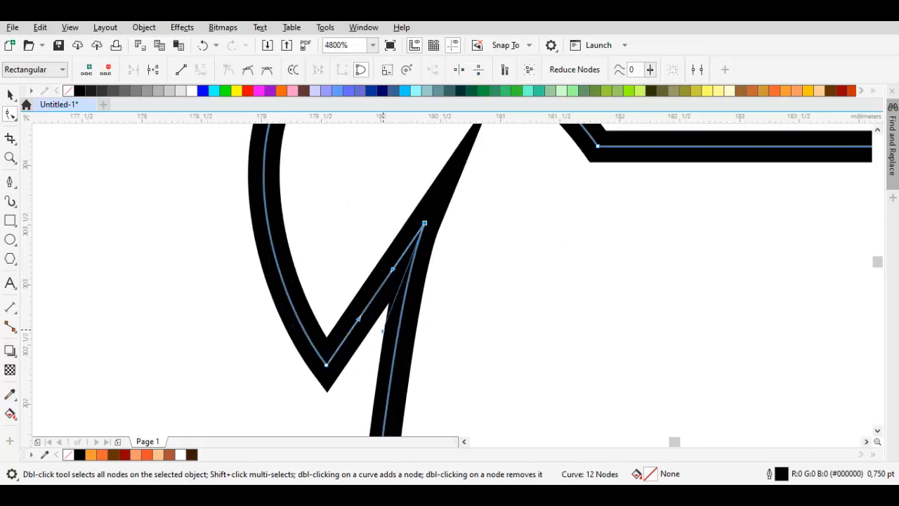
pyautogui.moveTo(383, 331); pyautogui.dragTo(364, 399)
pyautogui.click(424, 223)
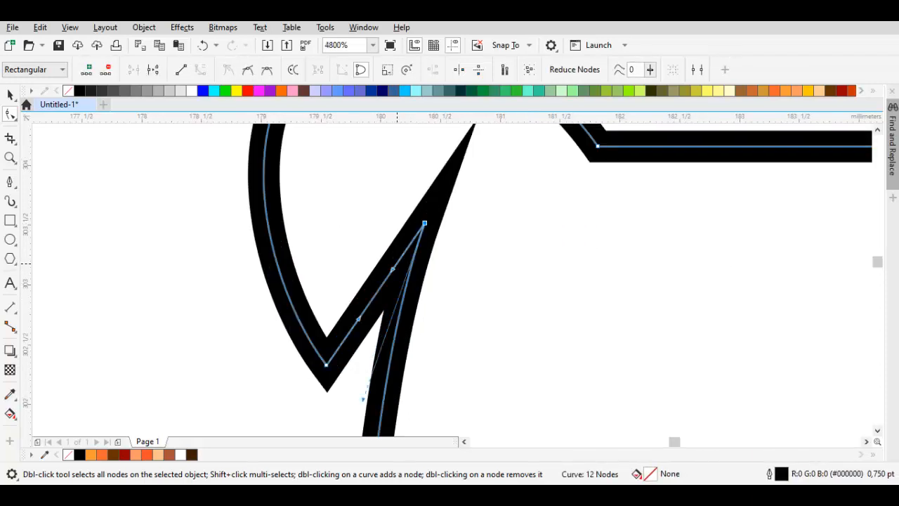
pyautogui.moveTo(416, 235); pyautogui.dragTo(424, 223)
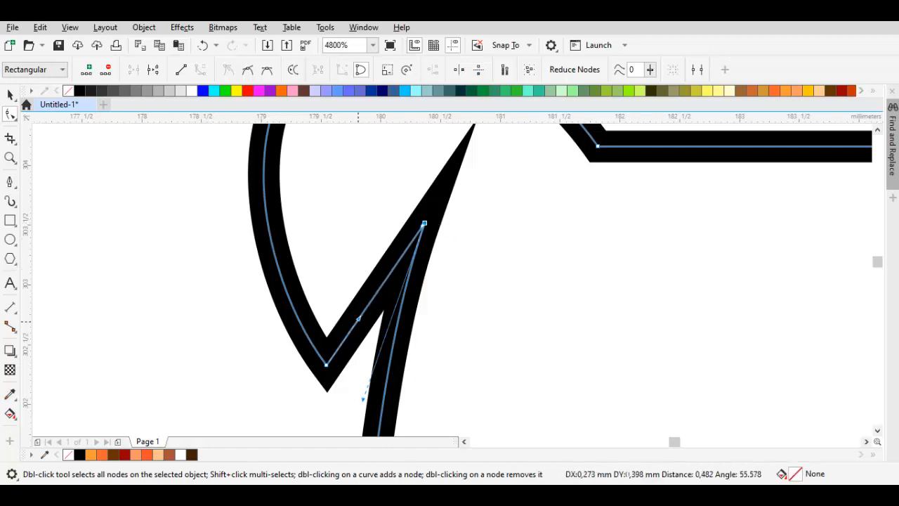
pyautogui.moveTo(358, 318); pyautogui.dragTo(354, 272)
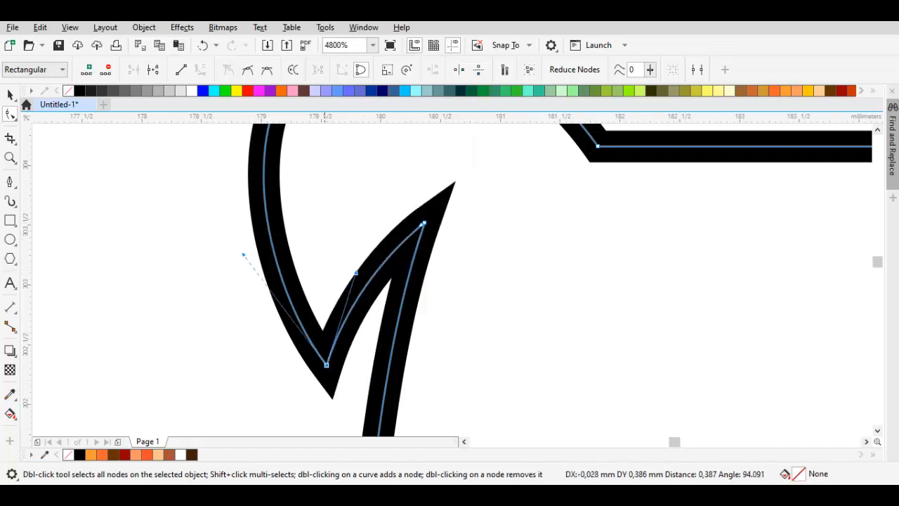
pyautogui.moveTo(327, 366); pyautogui.dragTo(320, 347)
pyautogui.scroll(-1, 317, 339)
pyautogui.press('space')
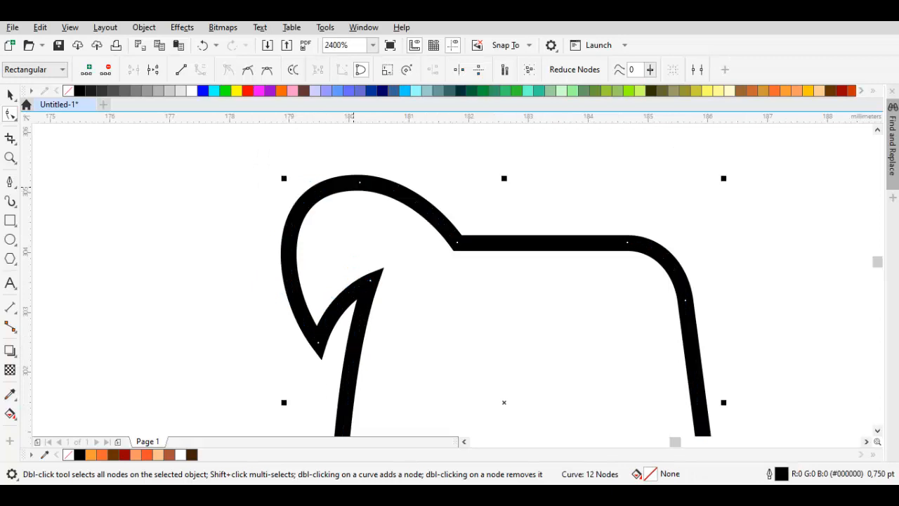
# Delete the top node of the upper-left lobe and adjust its curve handles to make the lobe rounder
pyautogui.press('space')
pyautogui.doubleClick(359, 182)
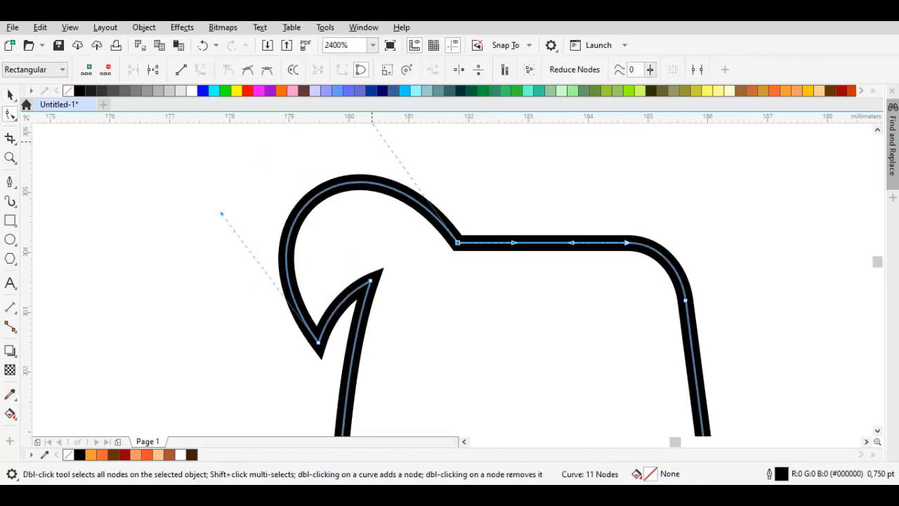
pyautogui.moveTo(372, 149); pyautogui.dragTo(373, 183)
pyautogui.moveTo(367, 149); pyautogui.dragTo(400, 151)
pyautogui.press('space')
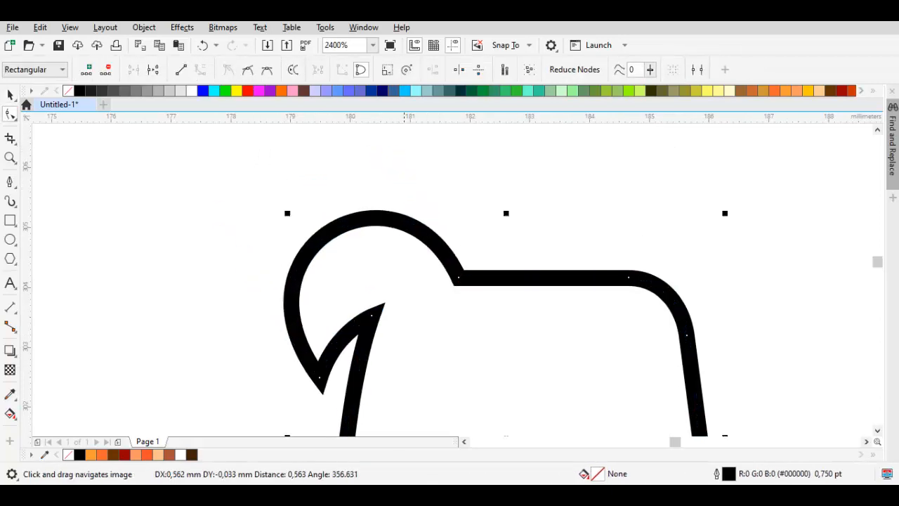
pyautogui.scroll(-1, 415, 186)
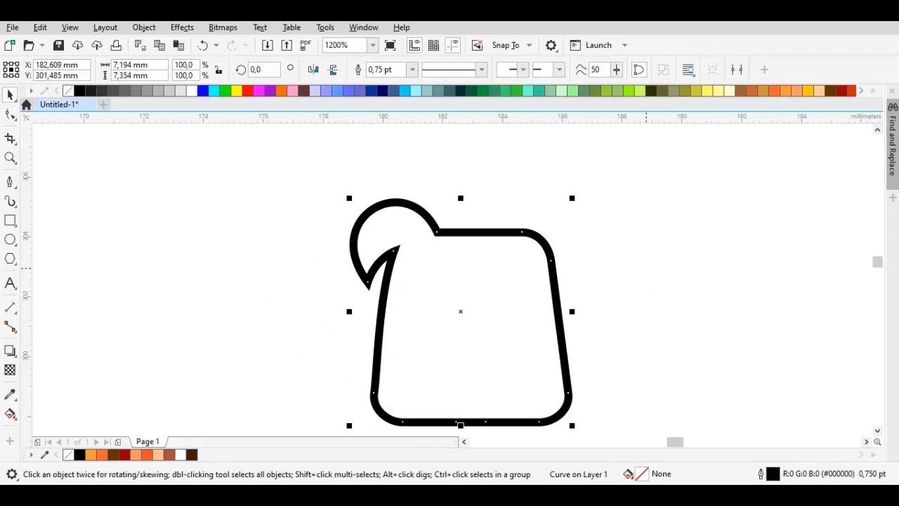
pyautogui.moveTo(460, 425); pyautogui.dragTo(495, 359)
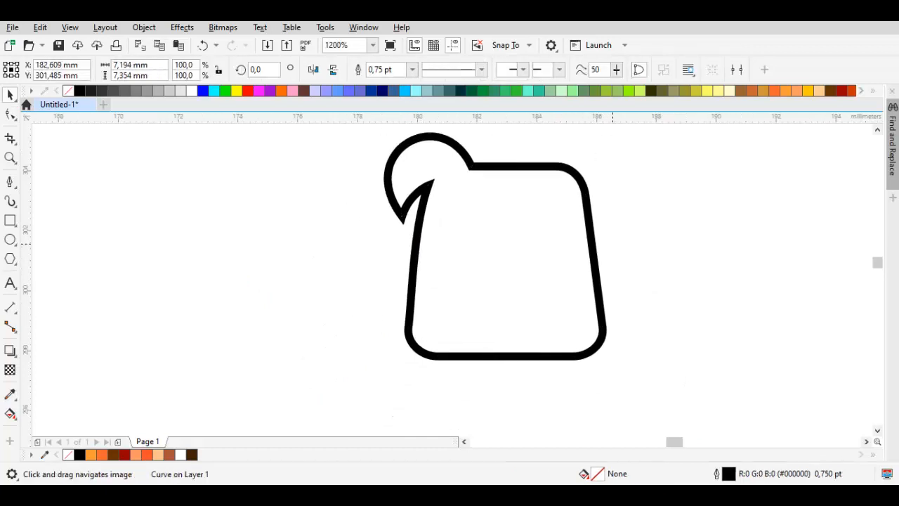
# Draw a rectangle about 4 mm wide from the bottom edge's midpoint over the figure's right half, and use it to cut that half off
pyautogui.click(592, 248)
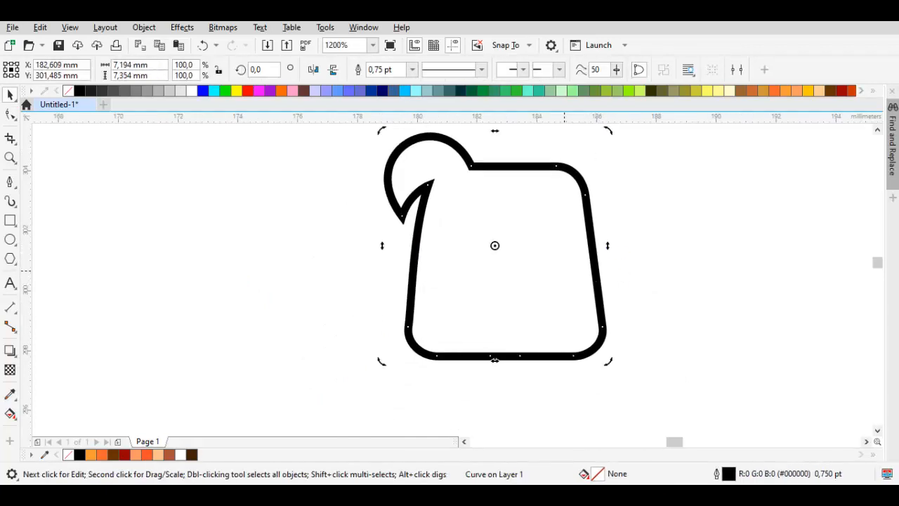
pyautogui.press('Escape')
pyautogui.click(10, 219)
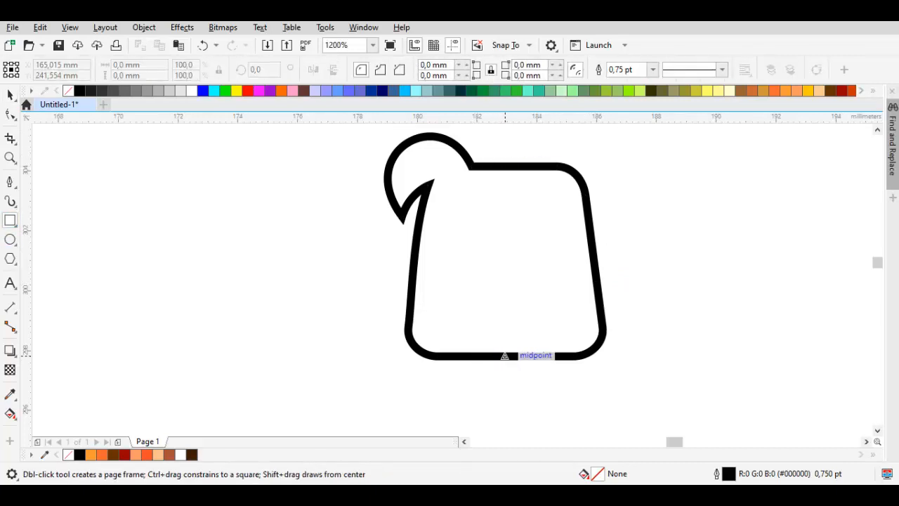
pyautogui.moveTo(547, 369); pyautogui.dragTo(626, 153)
pyautogui.press('space')
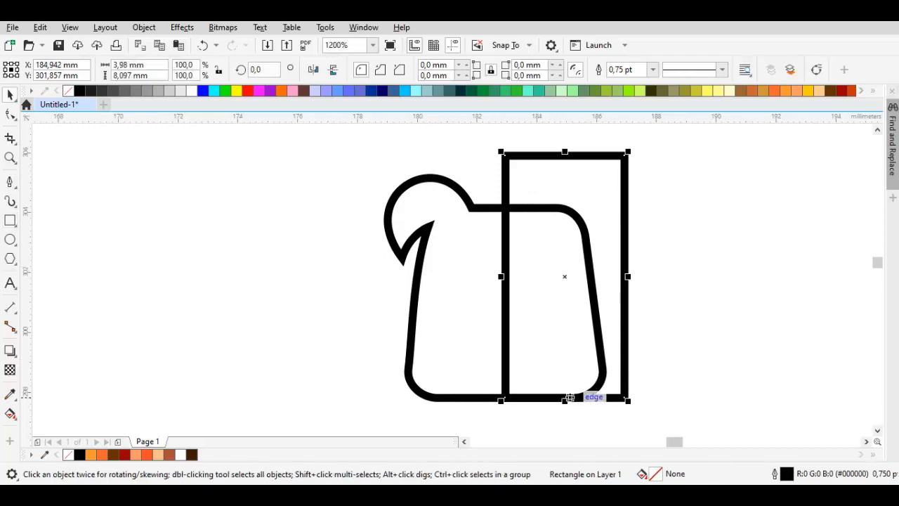
pyautogui.moveTo(568, 418); pyautogui.dragTo(568, 419)
pyautogui.keyDown('shift'); pyautogui.click(527, 398); pyautogui.keyUp('shift')
pyautogui.click(481, 70)
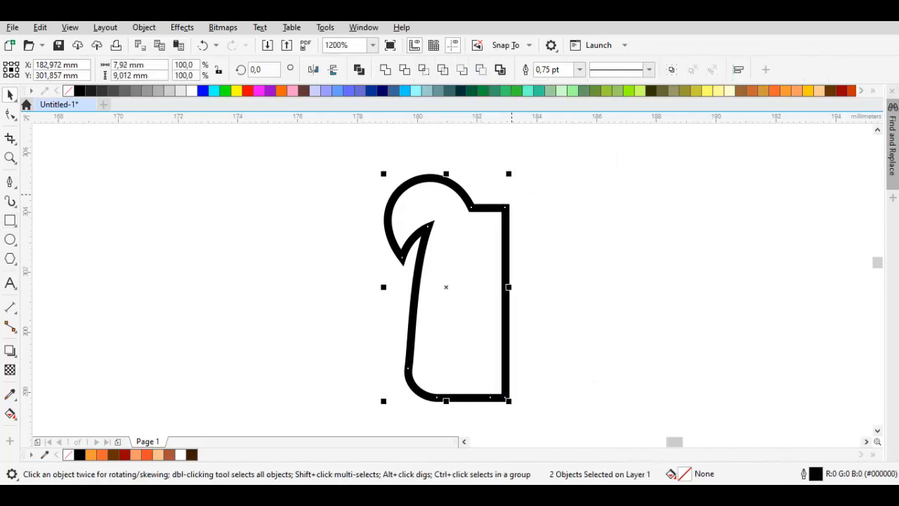
# Make a horizontally mirrored copy of the remaining half, join it up along the centre line, and weld both halves into one outline
pyautogui.moveTo(509, 287); pyautogui.dragTo(610, 290)
pyautogui.rightClick(430, 289)
pyautogui.scroll(1, 562, 200)
pyautogui.moveTo(569, 376); pyautogui.dragTo(413, 376)
pyautogui.keyDown('shift'); pyautogui.click(360, 193); pyautogui.keyUp('shift')
pyautogui.click(386, 71)
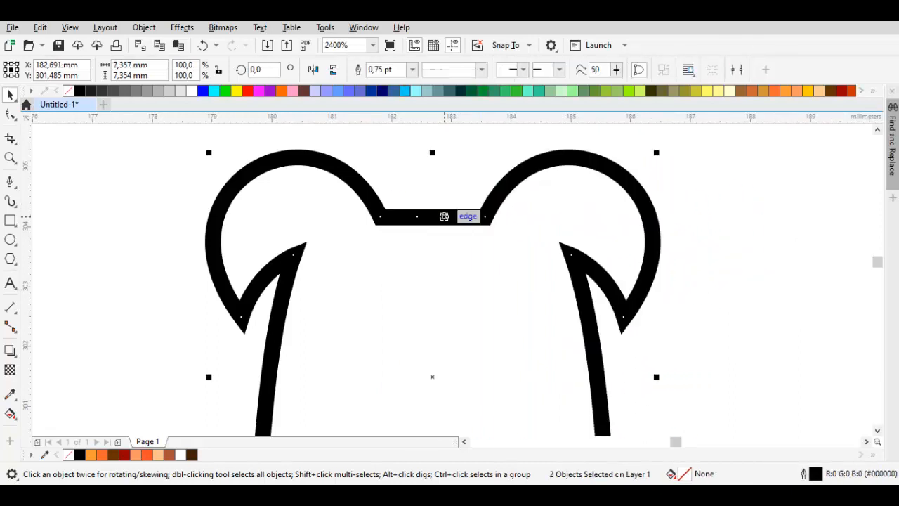
# Delete the leftover centre nodes on the top edge and bottom edge of the welded figure, and deselect it
pyautogui.doubleClick(448, 217)
pyautogui.moveTo(410, 200); pyautogui.dragTo(462, 241)
pyautogui.press('Delete')
pyautogui.scroll(-1, 461, 238)
pyautogui.moveTo(448, 377); pyautogui.dragTo(456, 283)
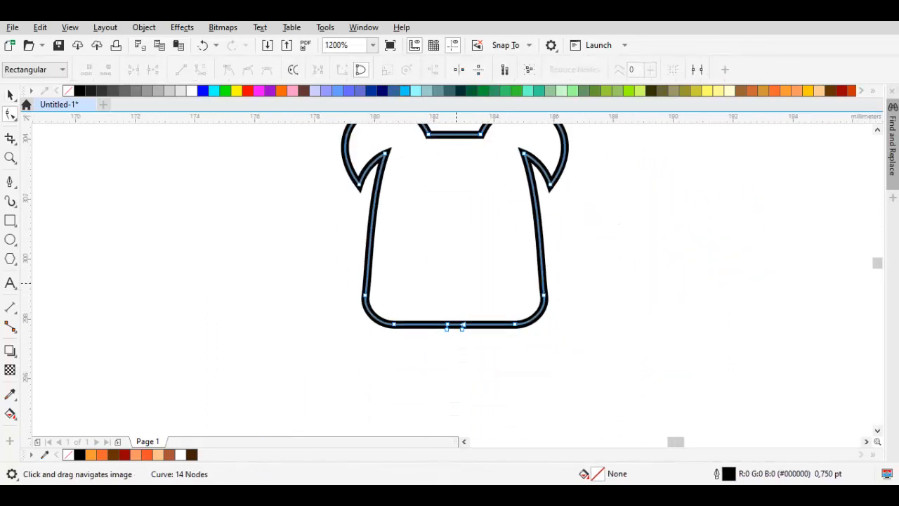
pyautogui.press('Delete')
pyautogui.scroll(-1, 496, 284)
pyautogui.moveTo(525, 277); pyautogui.dragTo(519, 300)
pyautogui.press('space')
pyautogui.click(417, 288)
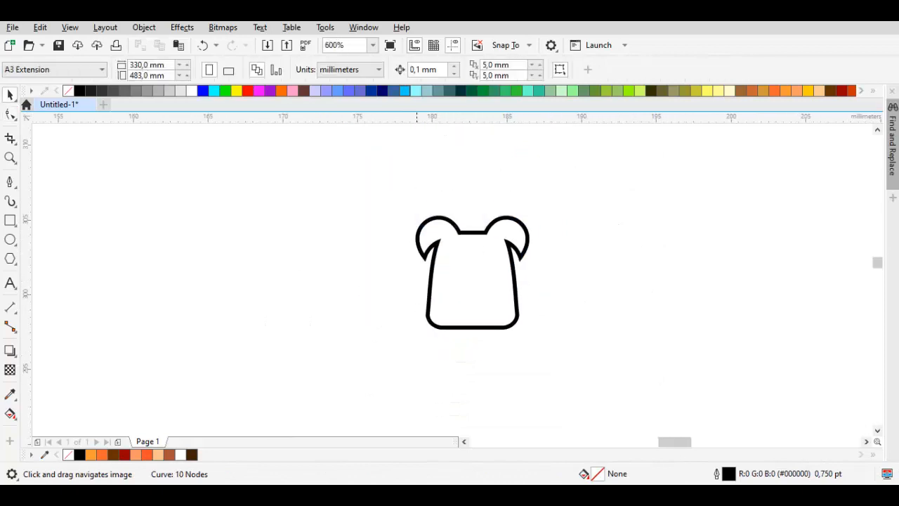
# Draw a rectangle about 4.9 mm wide from the top edge's midpoint to the right, and stretch it vertically beyond the figure's top and bottom
pyautogui.scroll(1, 464, 276)
pyautogui.moveTo(464, 276); pyautogui.dragTo(451, 297)
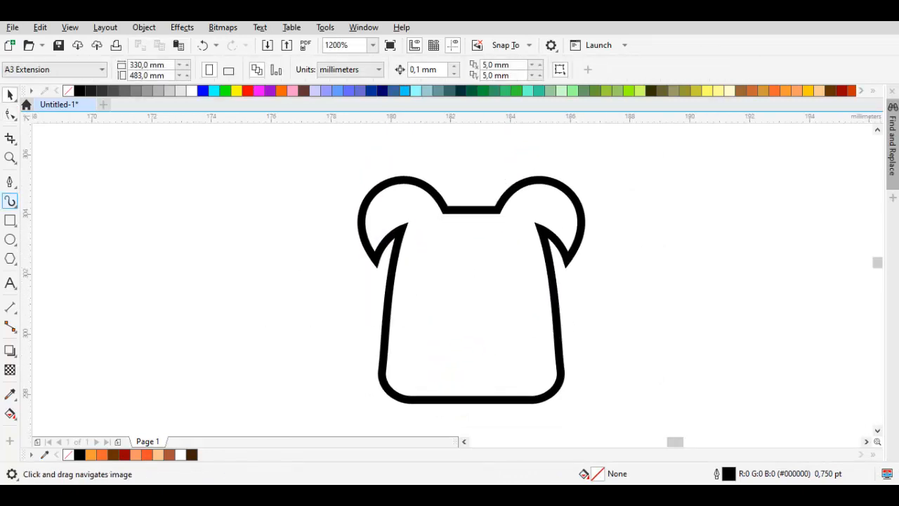
pyautogui.click(10, 220)
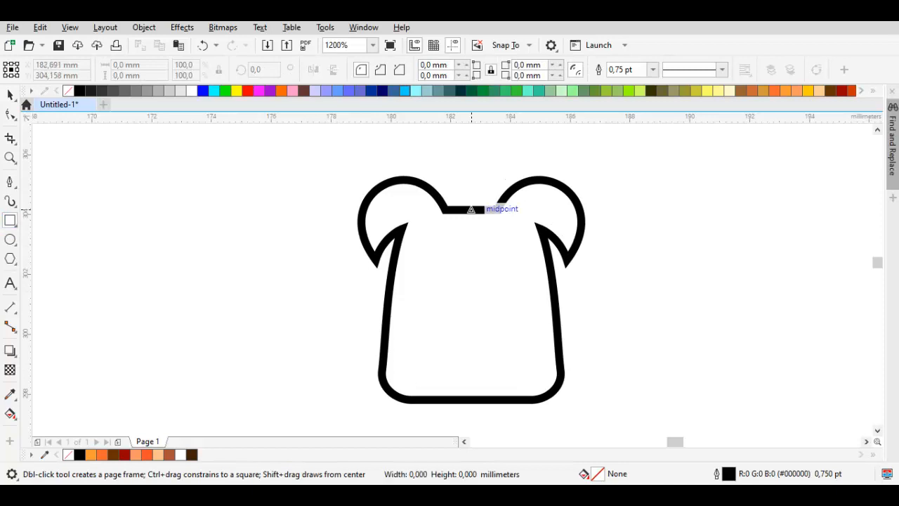
pyautogui.moveTo(472, 210); pyautogui.dragTo(618, 365)
pyautogui.scroll(-1, 558, 281)
pyautogui.press('space')
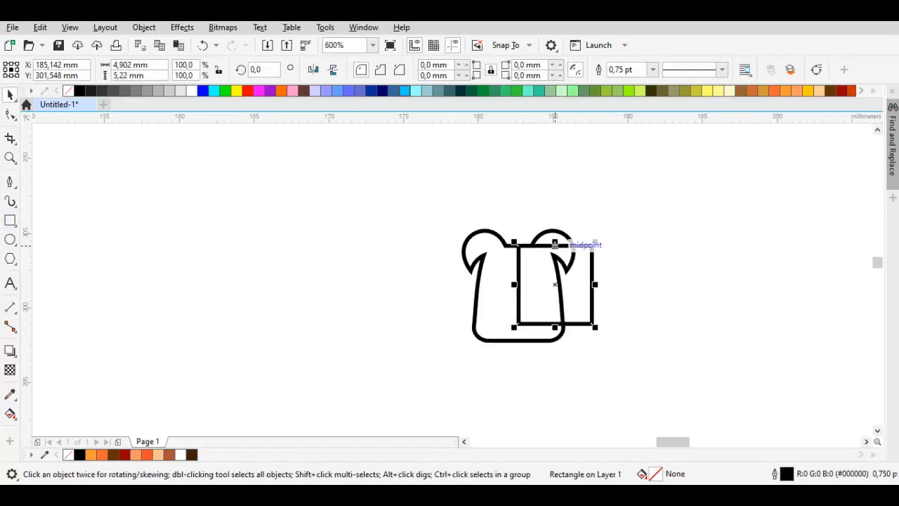
pyautogui.moveTo(555, 244); pyautogui.dragTo(555, 164)
pyautogui.scroll(2, 534, 193)
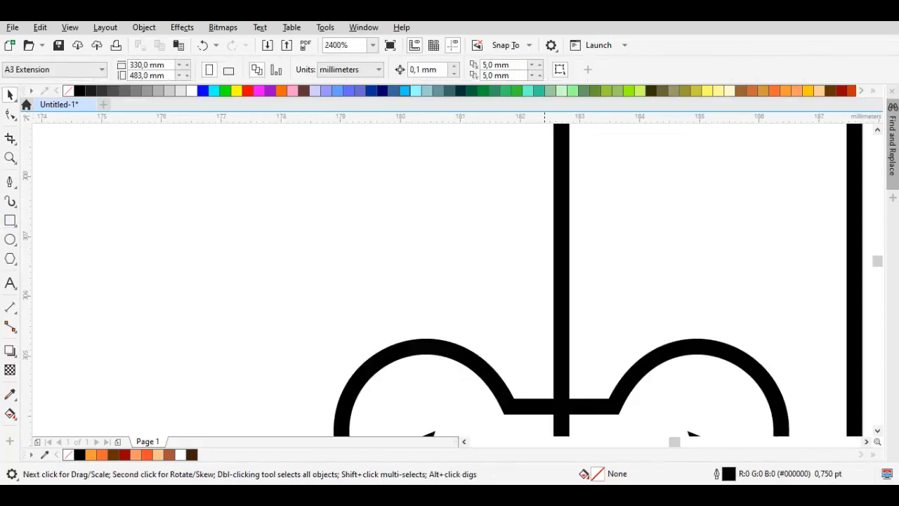
pyautogui.scroll(-1, 539, 204)
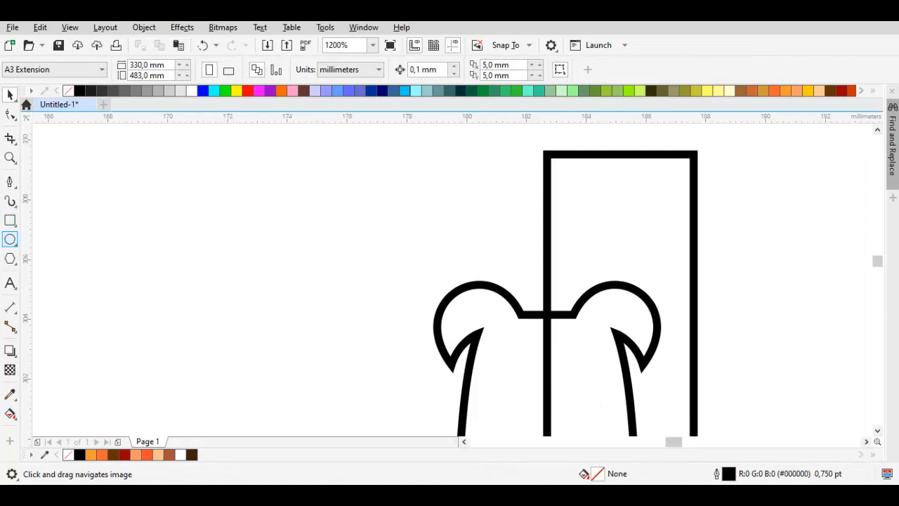
# Draw an upright ellipse about 2.4 mm wide, centre it on the rectangle's left edge above the figure, and trim off its right half
pyautogui.click(10, 240)
pyautogui.moveTo(547, 203); pyautogui.dragTo(622, 303)
pyautogui.press('space')
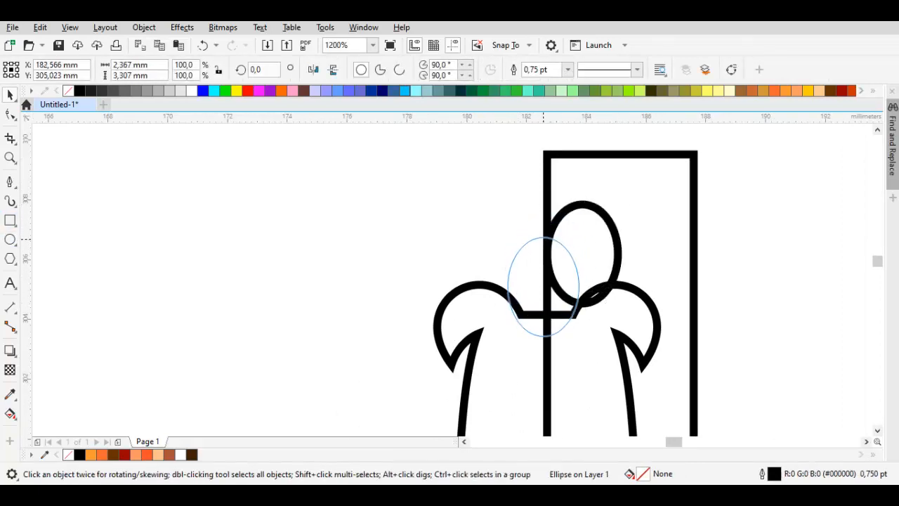
pyautogui.moveTo(547, 231); pyautogui.dragTo(548, 221)
pyautogui.click(587, 154)
pyautogui.keyDown('shift'); pyautogui.click(527, 238); pyautogui.keyUp('shift')
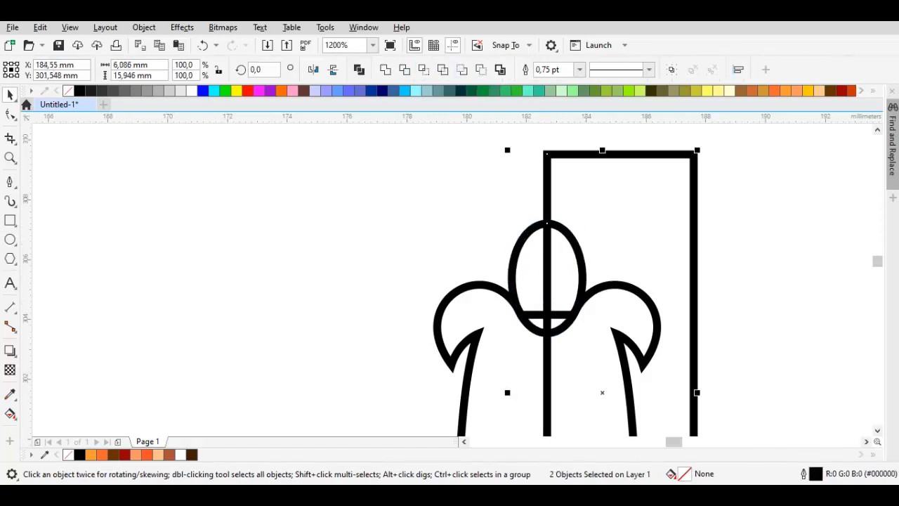
pyautogui.click(404, 69)
# Draw an ellipse about 3.4 by 3 mm overlapping the left side of the half ellipse
pyautogui.press('F7')
pyautogui.moveTo(471, 225); pyautogui.dragTo(563, 333)
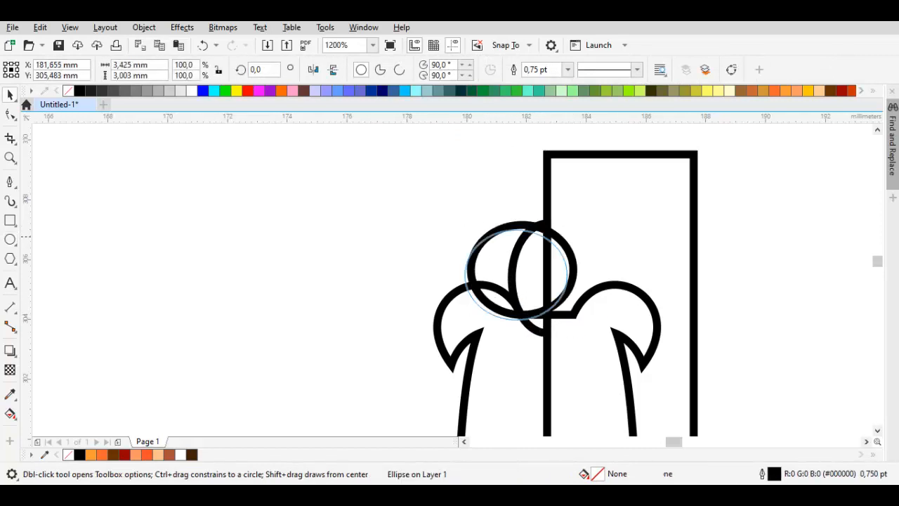
pyautogui.press('space')
# Draw an upright ellipse about 2.8 by 4.4 mm over the left lobe and rotate it about 45 degrees
pyautogui.press('F7')
pyautogui.moveTo(401, 226); pyautogui.dragTo(490, 363)
pyautogui.press('space')
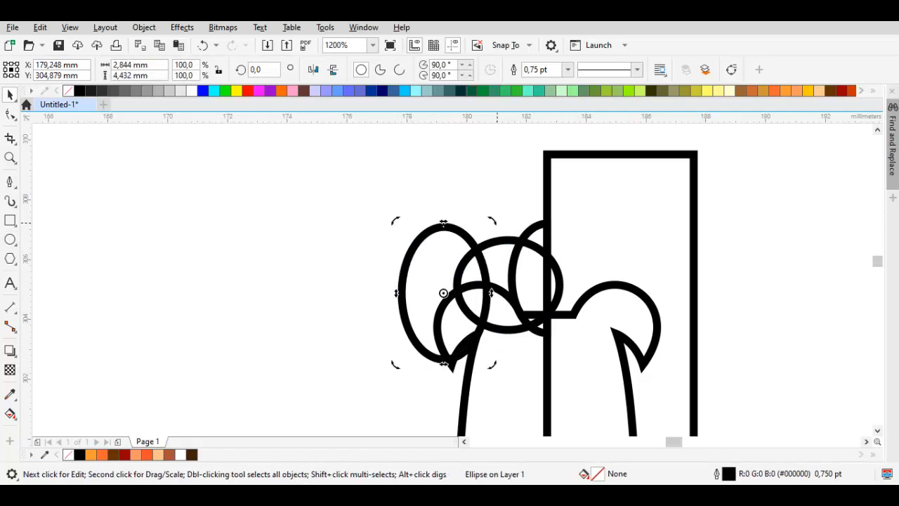
pyautogui.moveTo(424, 194); pyautogui.dragTo(424, 194)
pyautogui.click(474, 221)
pyautogui.click(472, 261)
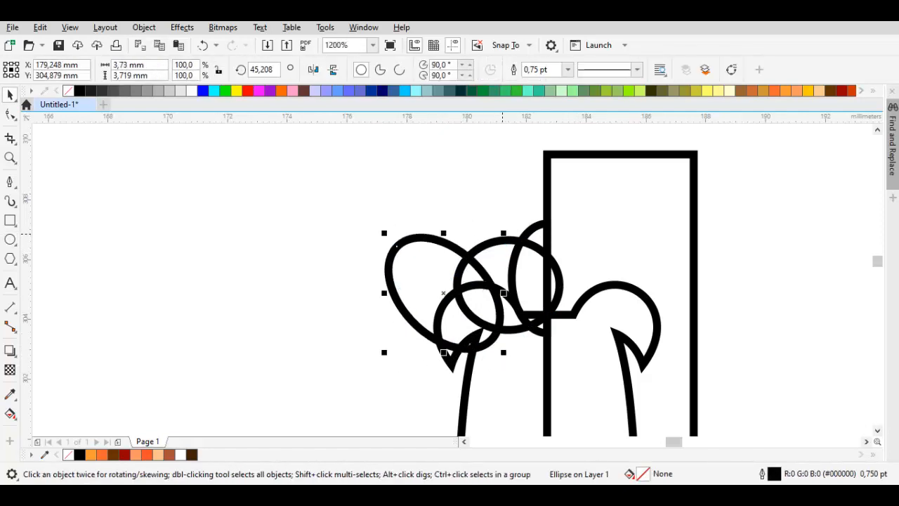
# Enlarge the tilted ellipse to about 113.7% and move it down and right over the left lobe
pyautogui.moveTo(504, 233); pyautogui.dragTo(519, 217)
pyautogui.moveTo(423, 220); pyautogui.dragTo(442, 243)
pyautogui.click(443, 243)
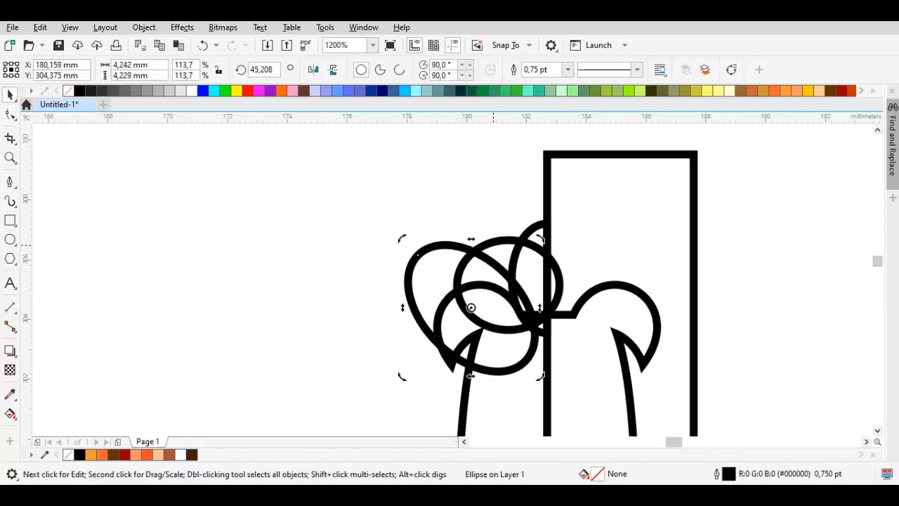
# Place a copy of the round ellipse to the left of the body and stretch its height to about 121.6%
pyautogui.moveTo(497, 241); pyautogui.dragTo(452, 280)
pyautogui.moveTo(413, 313); pyautogui.dragTo(434, 200)
pyautogui.moveTo(445, 294); pyautogui.dragTo(445, 313)
pyautogui.moveTo(422, 262); pyautogui.dragTo(430, 245)
# Place a copy of the tilted ellipse below it, rotated to about 77 degrees, and another copy of the tall round ellipse underneath
pyautogui.moveTo(430, 170); pyautogui.dragTo(401, 313)
pyautogui.rightClick(401, 313)
pyautogui.click(401, 313)
pyautogui.moveTo(532, 269); pyautogui.dragTo(443, 325)
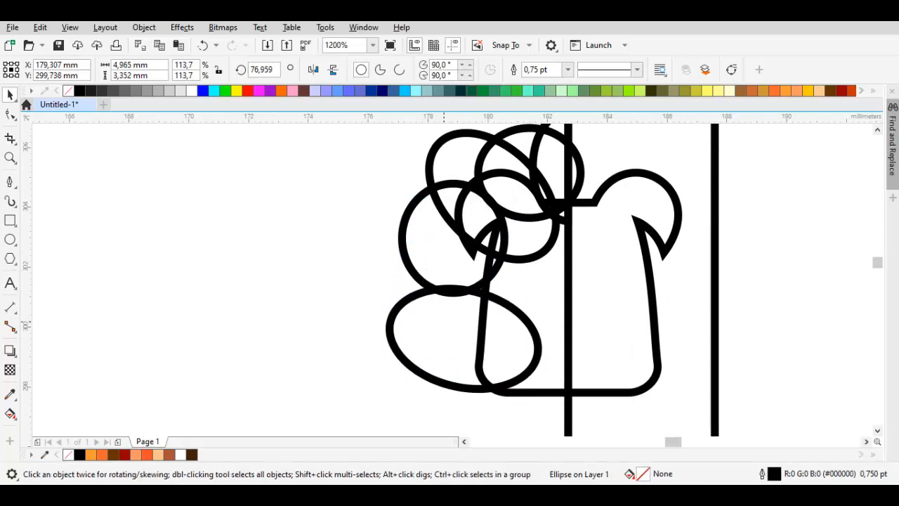
pyautogui.scroll(-2, 422, 273)
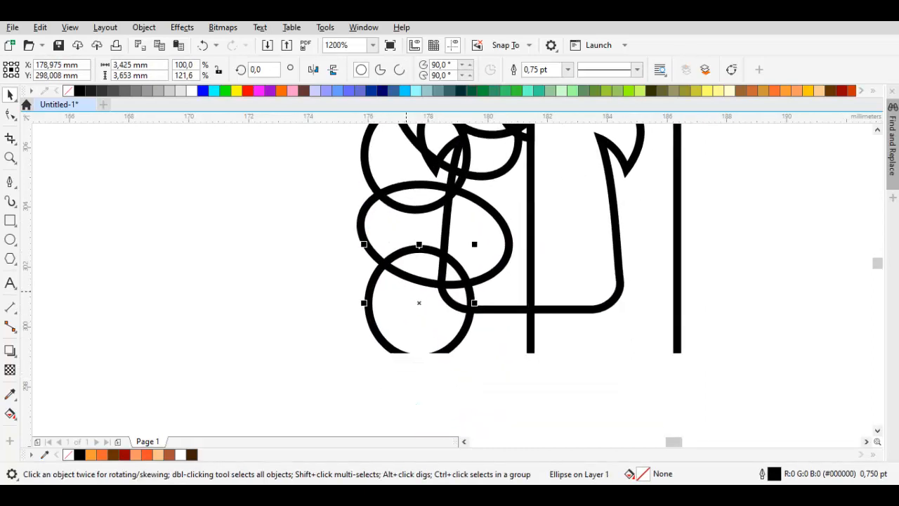
# Copy the half ellipse to the centre line below the body, and fill the gap beside it with a copy of the tilted ellipse
pyautogui.click(468, 163)
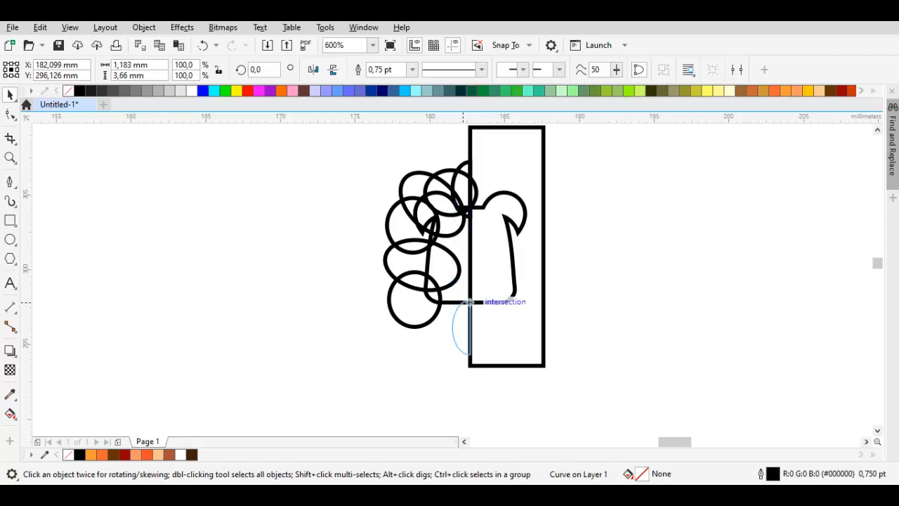
pyautogui.scroll(2, 469, 302)
pyautogui.moveTo(469, 302); pyautogui.dragTo(455, 304)
pyautogui.moveTo(420, 202); pyautogui.dragTo(461, 284)
pyautogui.rightClick(461, 284)
# Select all eight ellipse shapes around the figure's left side and weld them into one scalloped outline
pyautogui.scroll(-2, 462, 285)
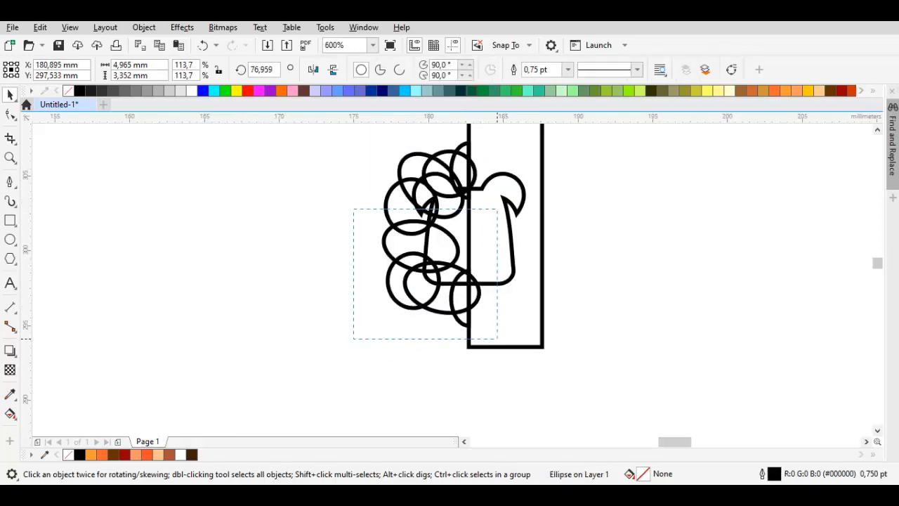
pyautogui.moveTo(498, 338); pyautogui.dragTo(497, 339)
pyautogui.moveTo(363, 139); pyautogui.dragTo(431, 206)
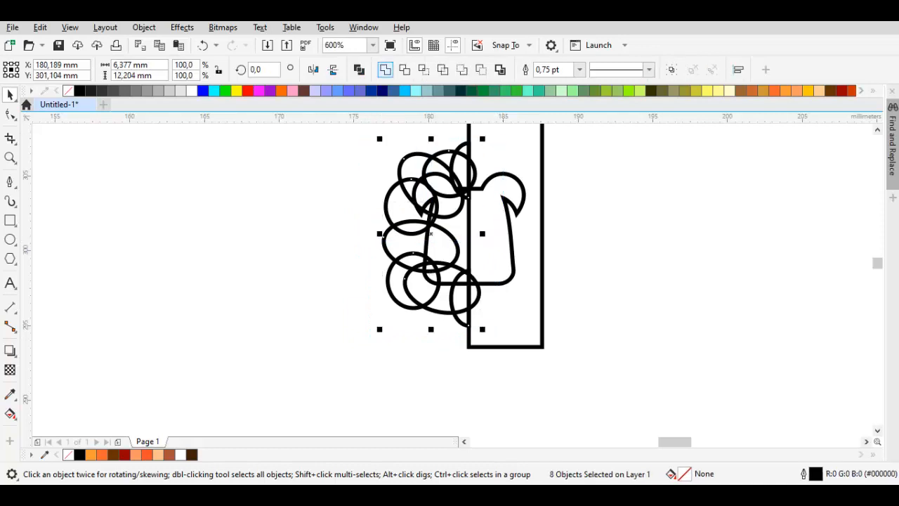
pyautogui.click(385, 69)
pyautogui.press('Escape')
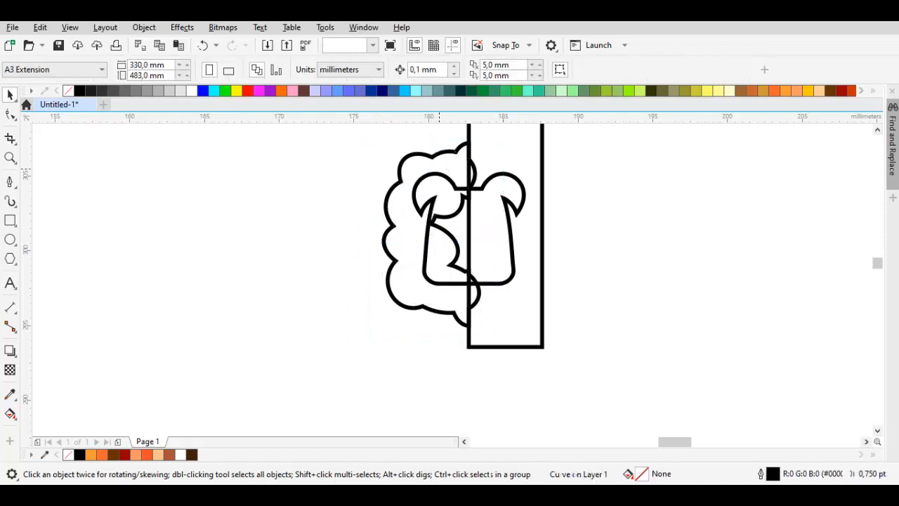
# Delete the surplus inner nodes of the scalloped outline along the centre line, near its upper and lower ends
pyautogui.scroll(2, 452, 158)
pyautogui.click(452, 152)
pyautogui.press('F10')
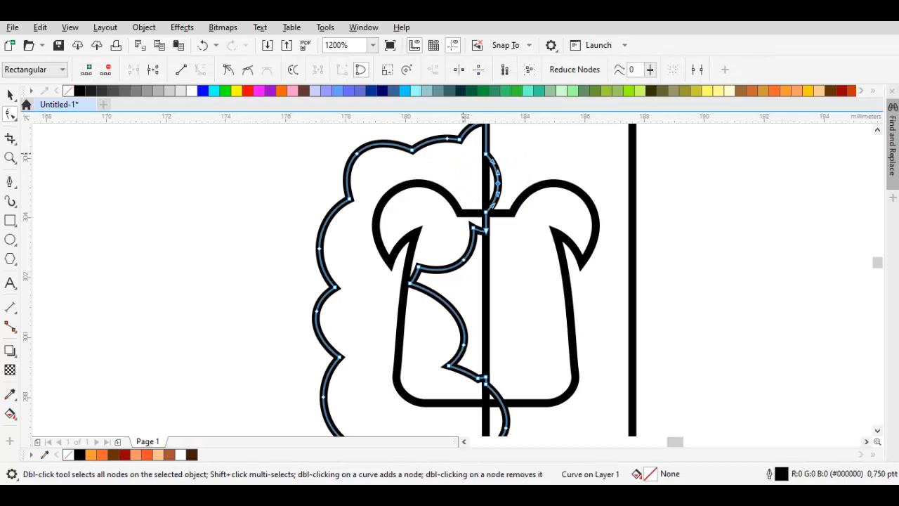
pyautogui.moveTo(519, 256); pyautogui.dragTo(546, 196)
pyautogui.moveTo(450, 277); pyautogui.dragTo(572, 385)
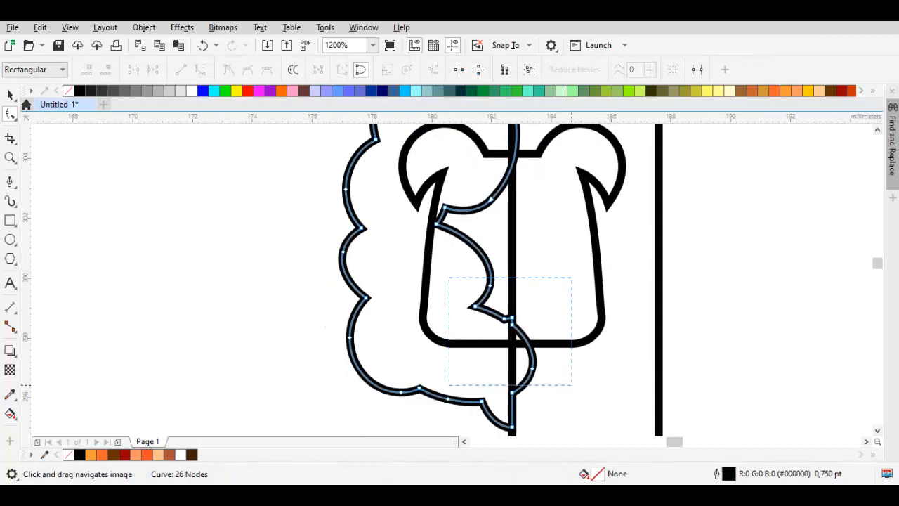
pyautogui.press('Delete')
pyautogui.scroll(3, 516, 139)
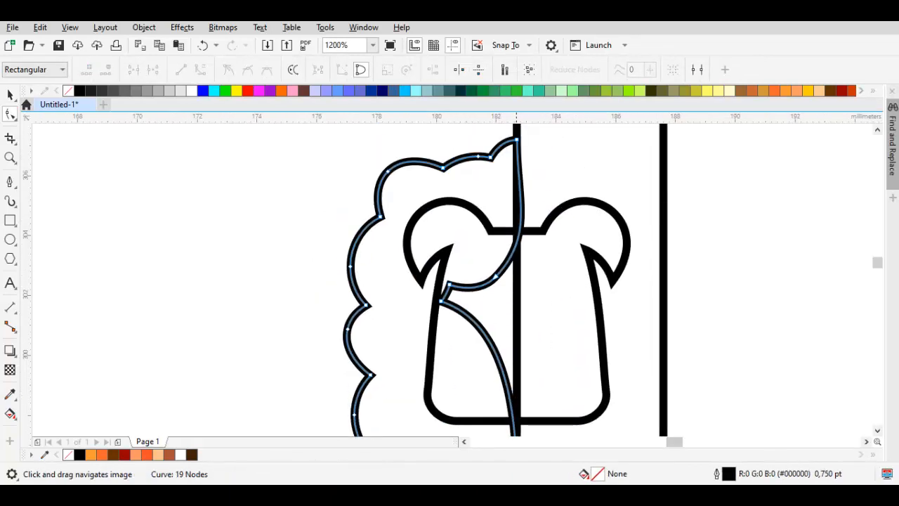
# Select all nodes of the scalloped outline and bend its inner upper edge left, clear of the centre line
pyautogui.rightClick(556, 140)
pyautogui.click(583, 253)
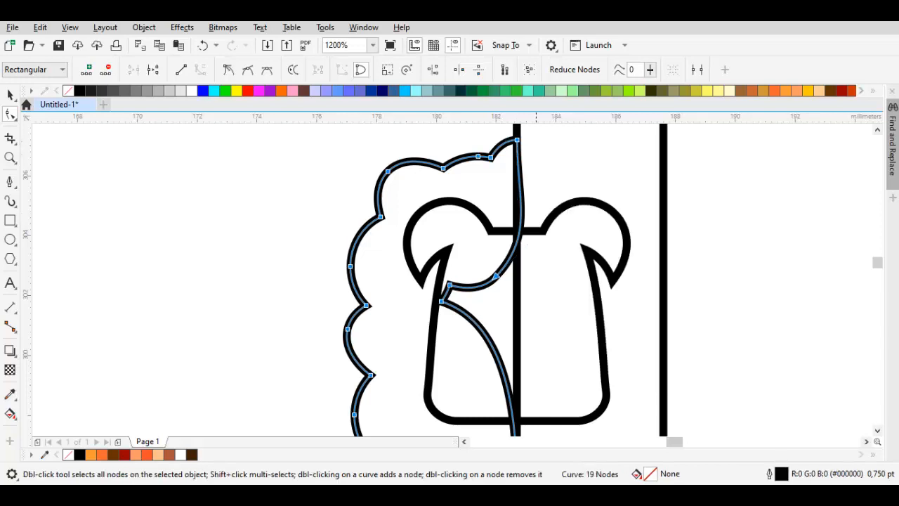
pyautogui.moveTo(533, 238); pyautogui.dragTo(463, 242)
pyautogui.moveTo(517, 197); pyautogui.dragTo(497, 192)
pyautogui.moveTo(516, 309); pyautogui.dragTo(522, 172)
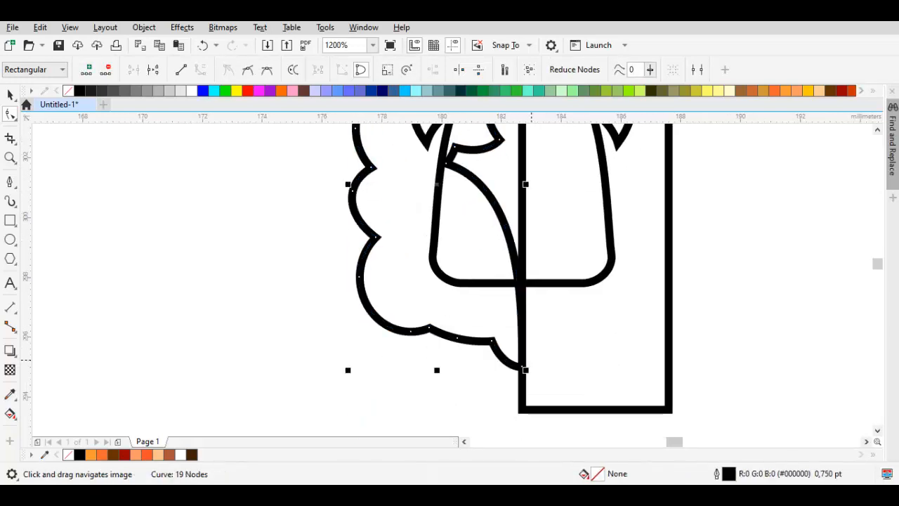
# Trim the scalloped outline against the tall rectangle along the centre line
pyautogui.click(525, 189)
pyautogui.scroll(2, 520, 363)
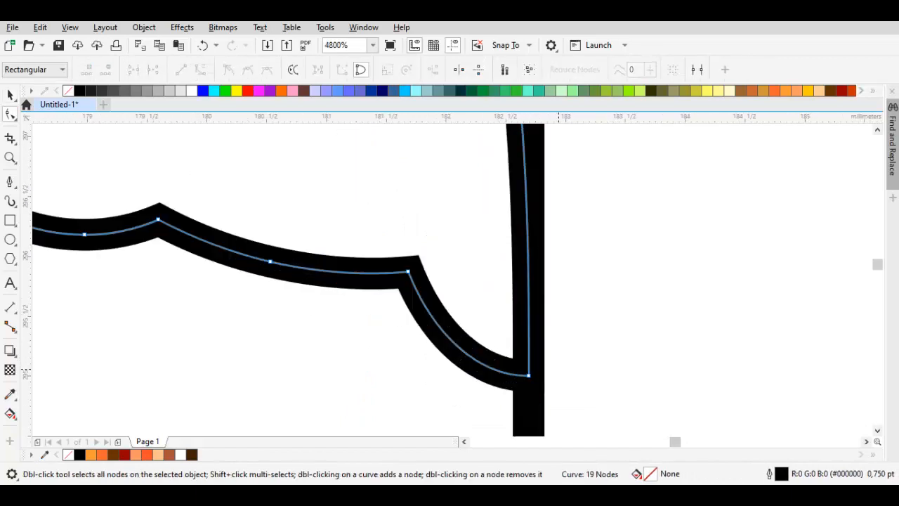
pyautogui.click(558, 369)
pyautogui.press('space')
pyautogui.scroll(-2, 559, 368)
pyautogui.keyDown('shift'); pyautogui.click(527, 355); pyautogui.keyUp('shift')
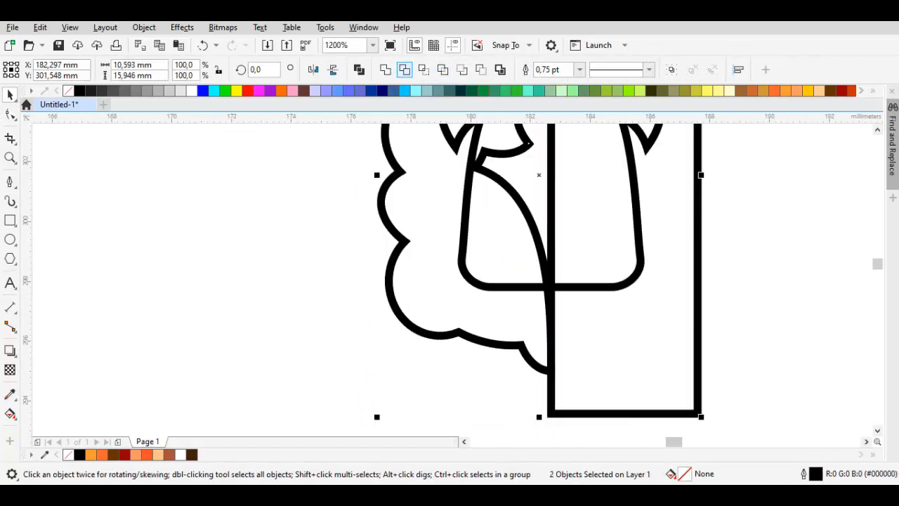
pyautogui.click(405, 69)
# Make a horizontally mirrored copy of the scalloped half and snap its top node to the original's top node on the centre line
pyautogui.scroll(-1, 460, 237)
pyautogui.moveTo(461, 237); pyautogui.dragTo(451, 290)
pyautogui.click(410, 270)
pyautogui.click(492, 270)
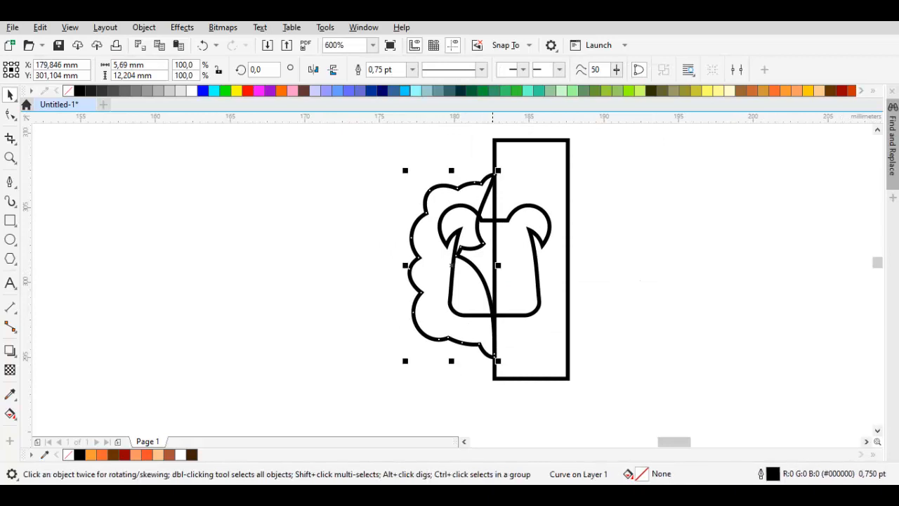
pyautogui.moveTo(498, 264); pyautogui.dragTo(417, 265)
pyautogui.rightClick(418, 265)
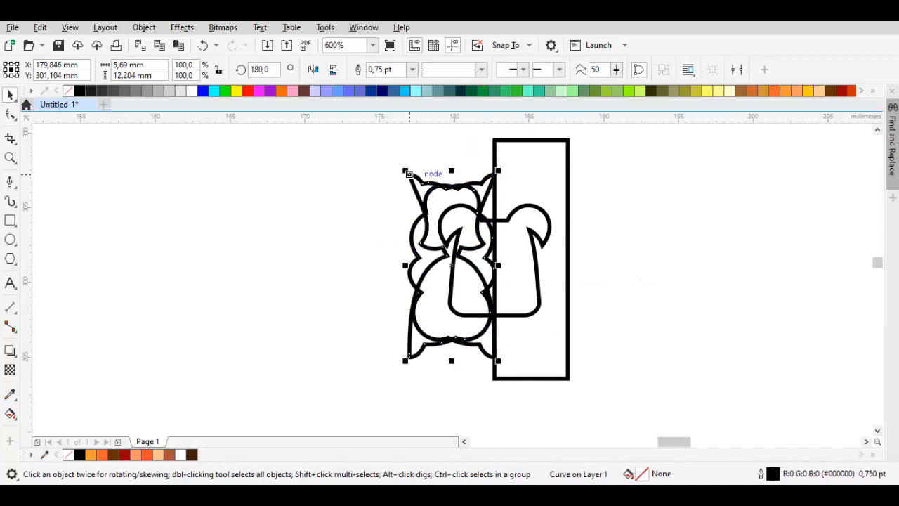
pyautogui.moveTo(410, 174); pyautogui.dragTo(494, 175)
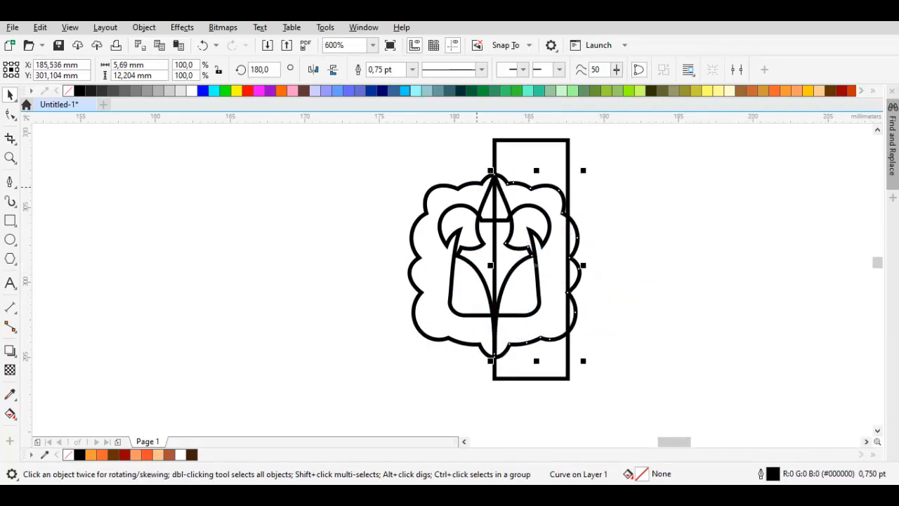
# Weld the two scalloped halves into one shape
pyautogui.keyDown('shift'); pyautogui.click(474, 185); pyautogui.keyUp('shift')
pyautogui.click(386, 70)
pyautogui.scroll(1, 480, 187)
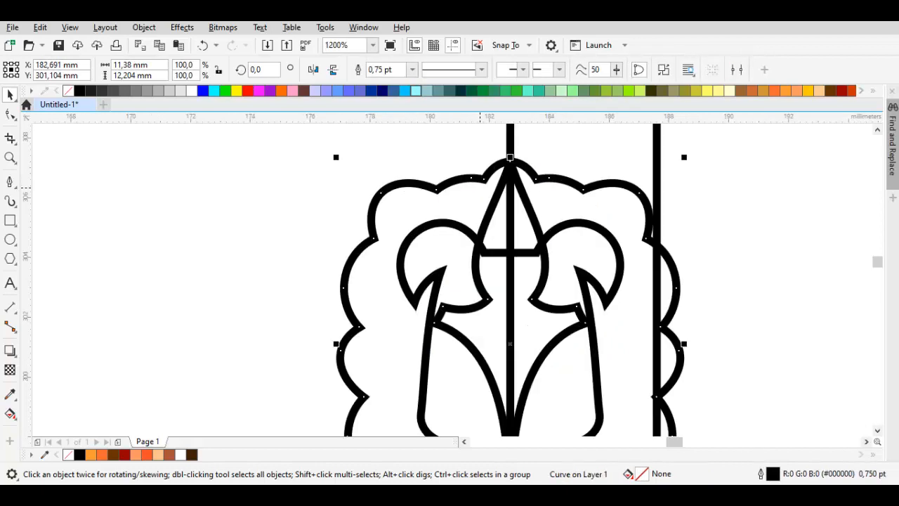
# Draw a closed curved shape about 8.1 by 9.7 mm around the inner figure, inside the scalloped outline
pyautogui.moveTo(485, 196); pyautogui.dragTo(461, 173)
pyautogui.press('space')
pyautogui.click(393, 187)
pyautogui.moveTo(591, 188); pyautogui.dragTo(603, 194)
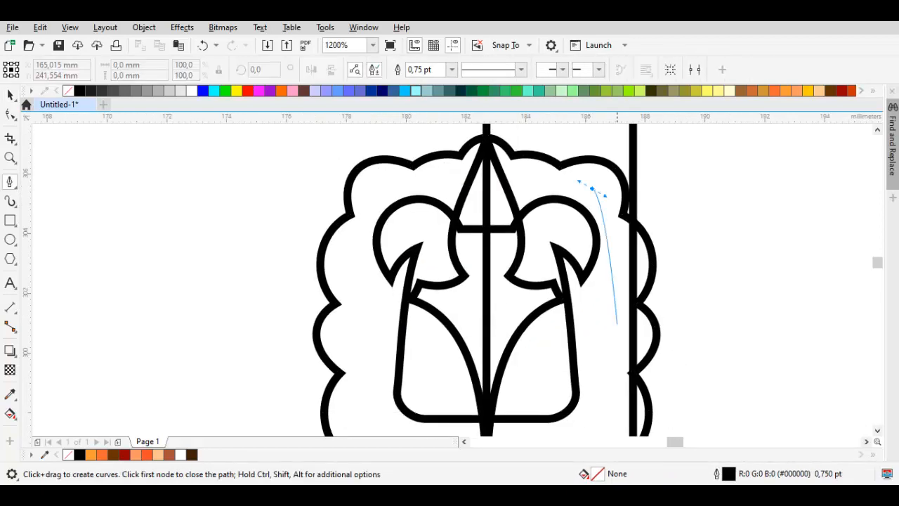
pyautogui.moveTo(613, 326); pyautogui.dragTo(618, 222)
pyautogui.click(586, 326)
pyautogui.moveTo(469, 349); pyautogui.dragTo(443, 292)
pyautogui.moveTo(383, 304); pyautogui.dragTo(363, 350)
pyautogui.click(367, 270)
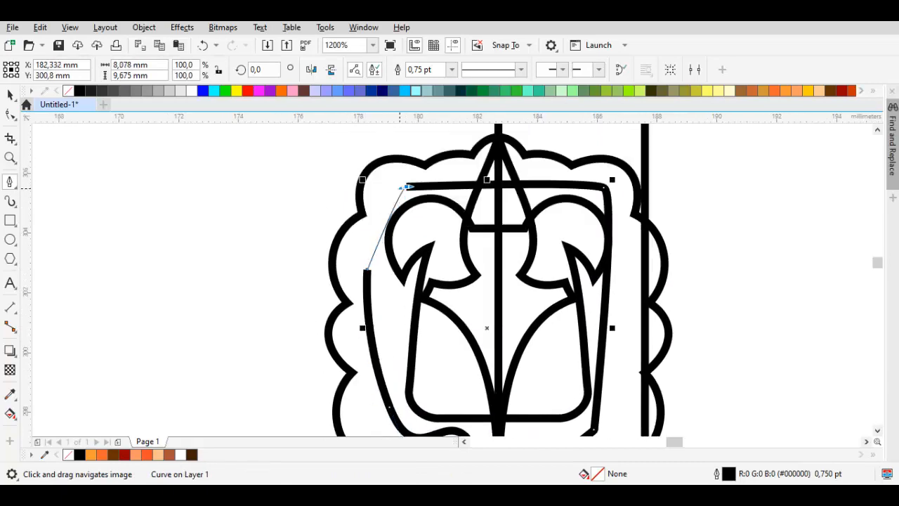
pyautogui.click(402, 187)
# Use the new closed shape to trim away the scalloped shape's inner lines
pyautogui.press('space')
pyautogui.keyDown('shift'); pyautogui.click(472, 193); pyautogui.keyUp('shift')
pyautogui.click(386, 69)
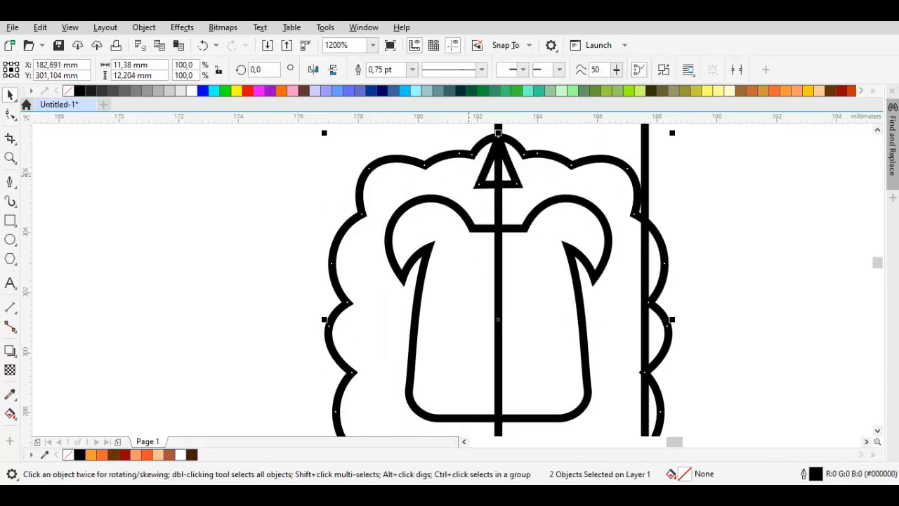
# Delete the nodes of the leftover triangle beneath the top scallop, separating its apex from the outline
pyautogui.press('F10')
pyautogui.scroll(1, 469, 168)
pyautogui.moveTo(469, 167); pyautogui.dragTo(432, 224)
pyautogui.scroll(1, 515, 159)
pyautogui.moveTo(515, 159); pyautogui.dragTo(513, 185)
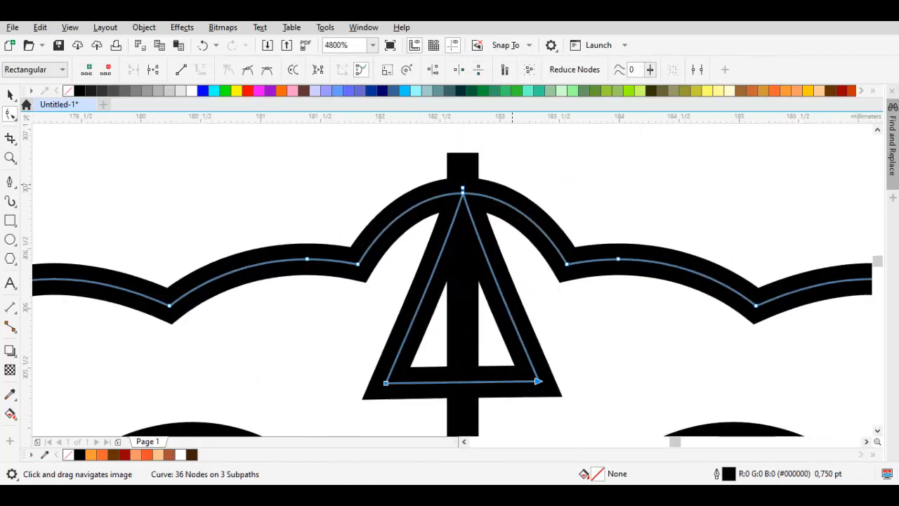
pyautogui.scroll(3, 471, 185)
pyautogui.moveTo(416, 216); pyautogui.dragTo(418, 262)
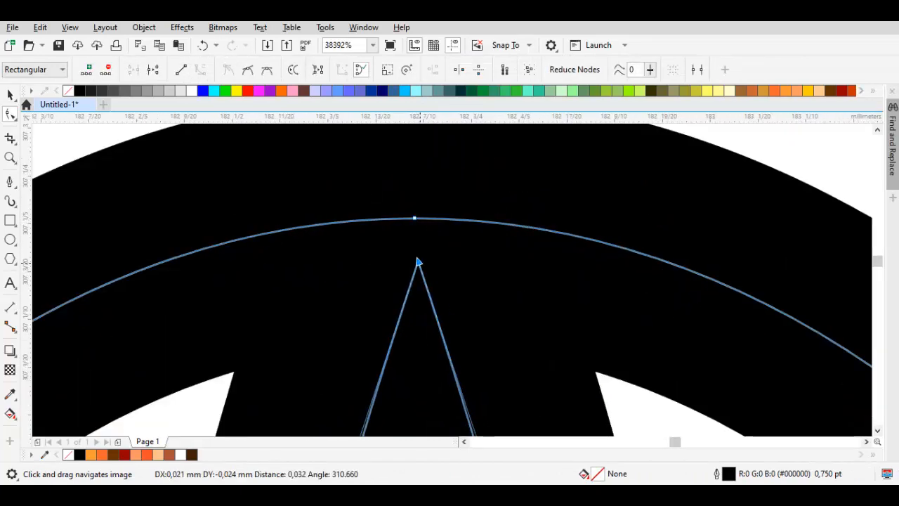
pyautogui.scroll(-6, 418, 262)
# Delete the nodes of the leftover sliver above the bottom scallop on the centre line
pyautogui.scroll(2, 436, 247)
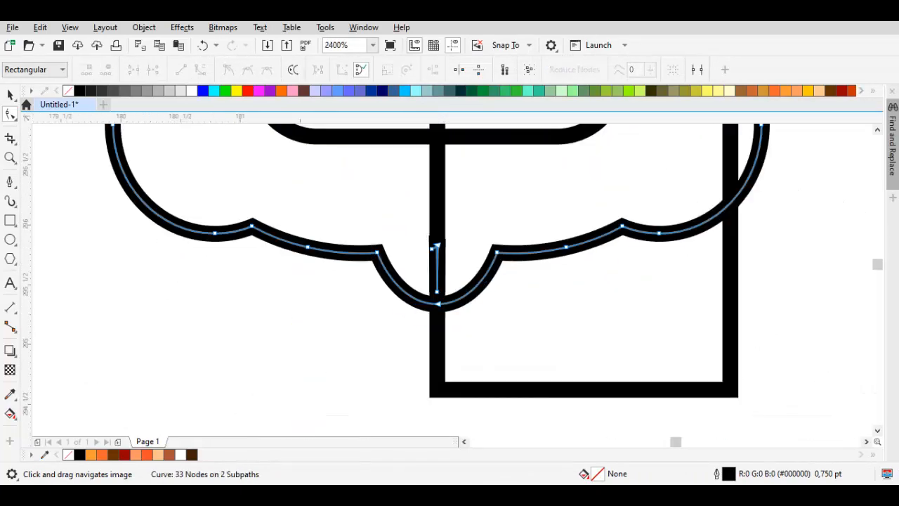
pyautogui.scroll(1, 432, 265)
pyautogui.moveTo(411, 208); pyautogui.dragTo(456, 303)
pyautogui.press('Delete')
pyautogui.scroll(-3, 479, 325)
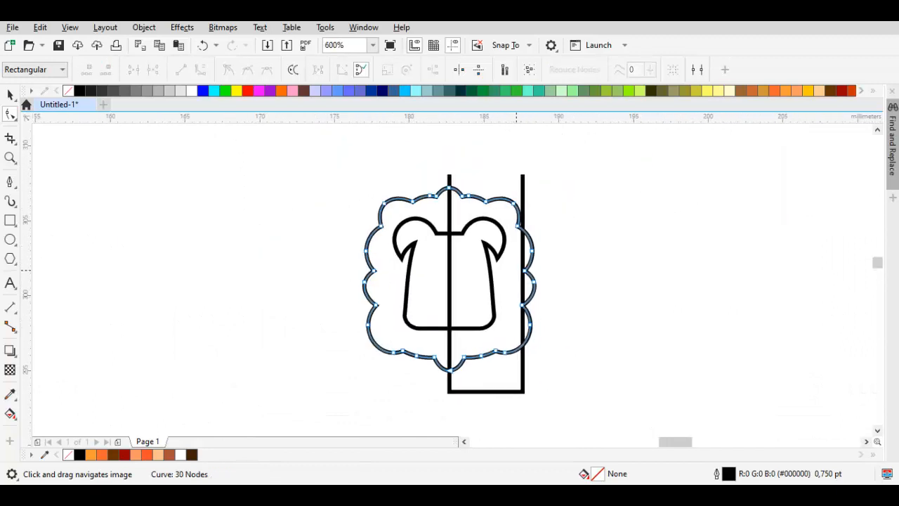
# Delete the tall rectangle beside the centre line
pyautogui.press('space')
pyautogui.click(499, 197)
pyautogui.click(500, 201)
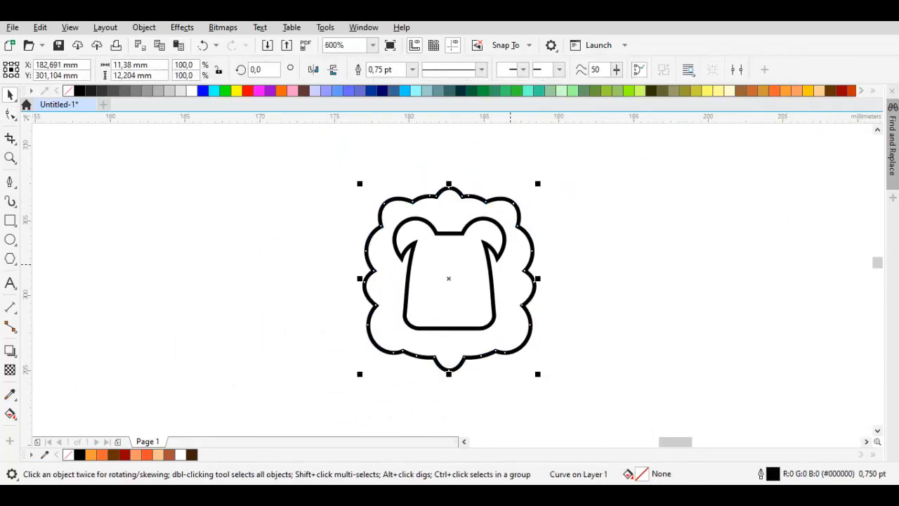
pyautogui.scroll(1, 514, 273)
pyautogui.click(560, 286)
pyautogui.hotkey('ctrl', 'v')
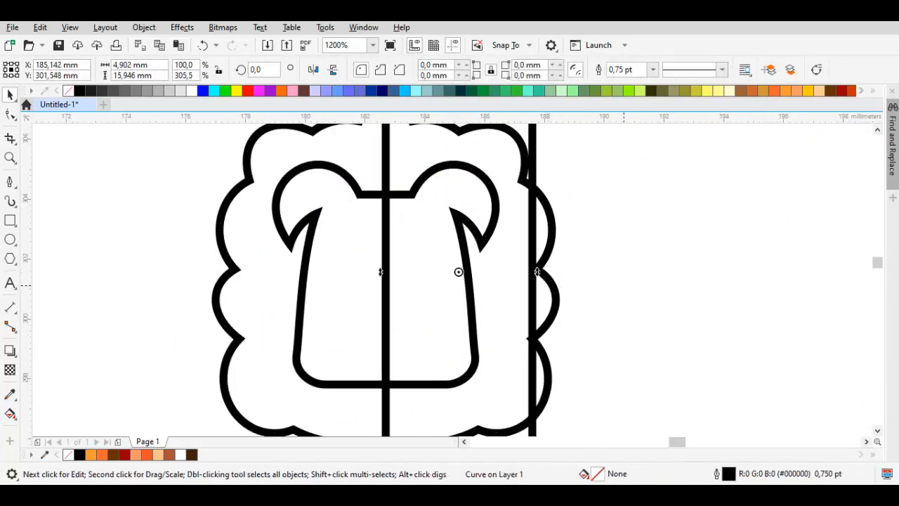
pyautogui.press('Delete')
# Shrink the scalloped outline proportionally to about 10.9 by 11.7 mm and position it slightly higher around the figure
pyautogui.click(558, 286)
pyautogui.moveTo(560, 285); pyautogui.dragTo(552, 286)
pyautogui.scroll(-1, 534, 303)
pyautogui.scroll(1, 461, 397)
pyautogui.moveTo(458, 370); pyautogui.dragTo(458, 355)
# Delete the extra mid-curve nodes from the lower scallops on both halves of the outline
pyautogui.doubleClick(457, 354)
pyautogui.scroll(1, 402, 318)
pyautogui.moveTo(380, 314); pyautogui.dragTo(413, 348)
pyautogui.press('Delete')
pyautogui.moveTo(287, 305); pyautogui.dragTo(318, 333)
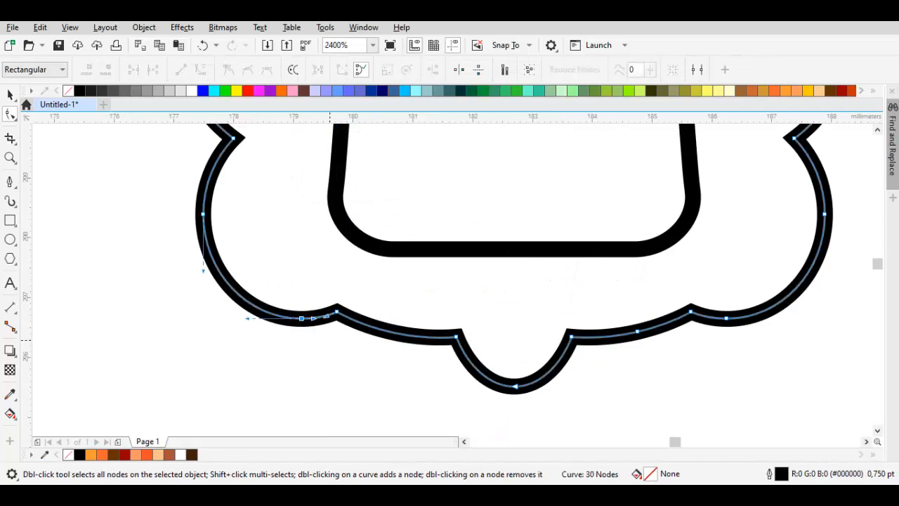
pyautogui.press('Delete')
pyautogui.moveTo(191, 201); pyautogui.dragTo(222, 226)
pyautogui.press('Delete')
pyautogui.moveTo(711, 302); pyautogui.dragTo(744, 335)
pyautogui.press('Delete')
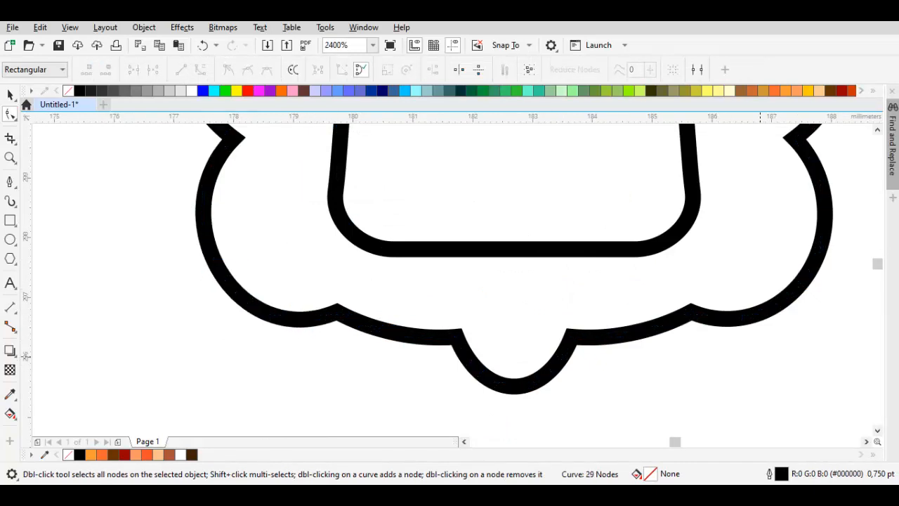
pyautogui.moveTo(808, 197); pyautogui.dragTo(843, 239)
pyautogui.press('Delete')
# Delete the extra mid-curve nodes from the side scallops on both halves of the outline
pyautogui.scroll(-1, 841, 241)
pyautogui.moveTo(839, 158); pyautogui.dragTo(720, 377)
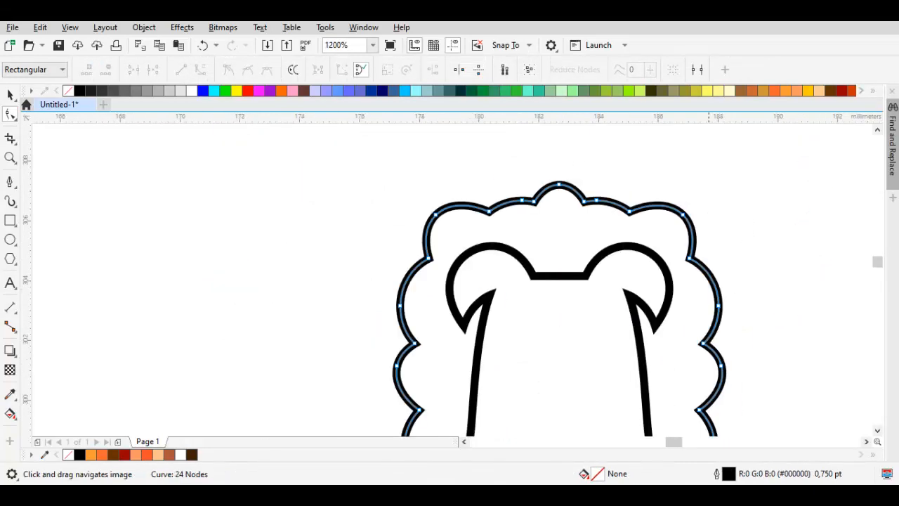
pyautogui.press('Delete')
pyautogui.moveTo(364, 282); pyautogui.dragTo(404, 376)
# Delete the extra mid-curve nodes from the upper scallops on both halves of the outline
pyautogui.moveTo(428, 190); pyautogui.dragTo(446, 219)
pyautogui.press('Delete')
pyautogui.moveTo(510, 184); pyautogui.dragTo(529, 214)
pyautogui.press('Delete')
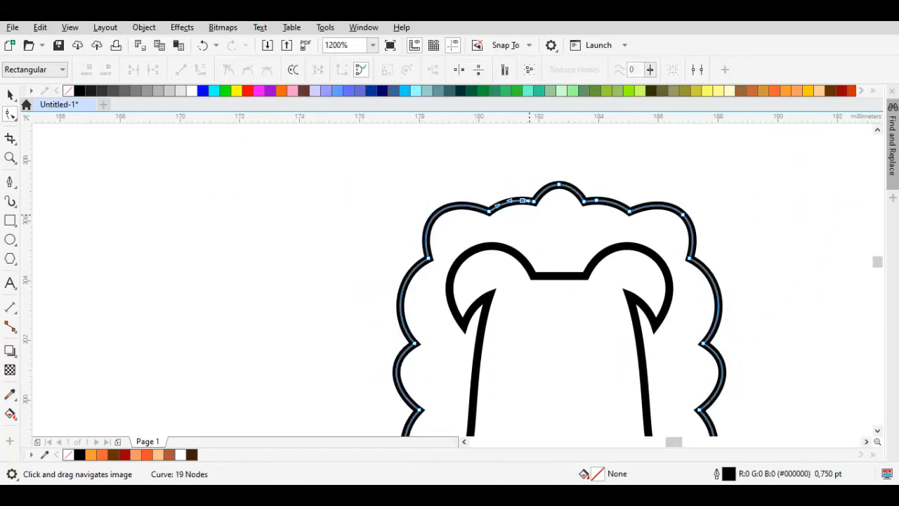
pyautogui.moveTo(552, 162); pyautogui.dragTo(614, 223)
pyautogui.press('Delete')
pyautogui.moveTo(594, 188); pyautogui.dragTo(604, 218)
pyautogui.press('Delete')
pyautogui.scroll(-1, 685, 247)
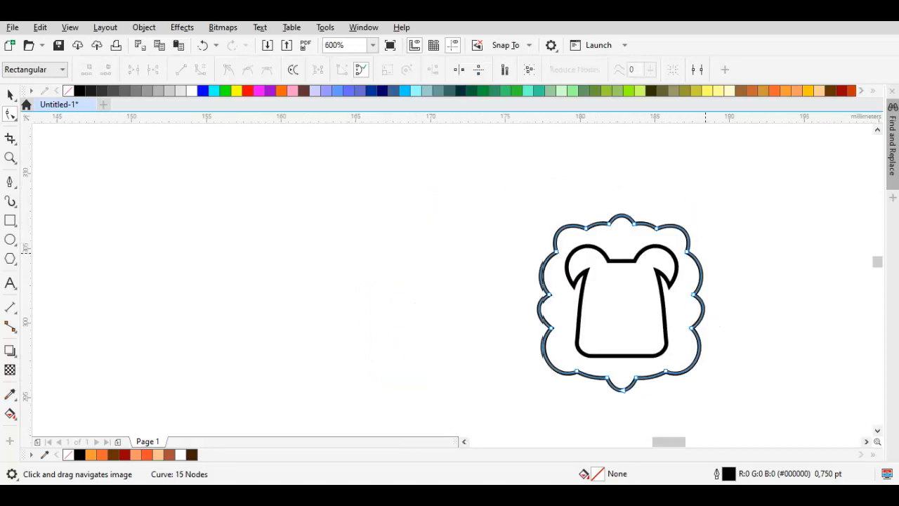
# Fill the scalloped shape with brown #663300 and send it behind the inner figure
pyautogui.scroll(1, 653, 295)
pyautogui.press('space')
pyautogui.click(819, 91)
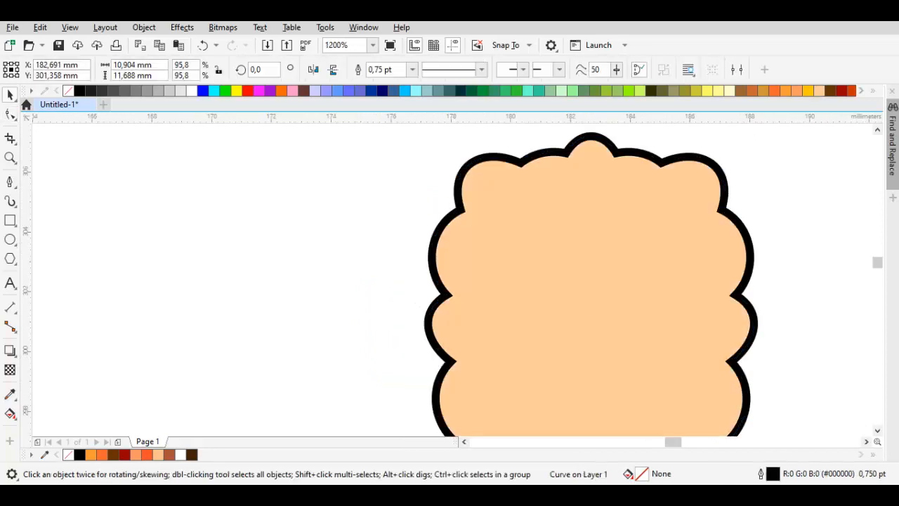
pyautogui.hotkey('shift', 'pagedown')
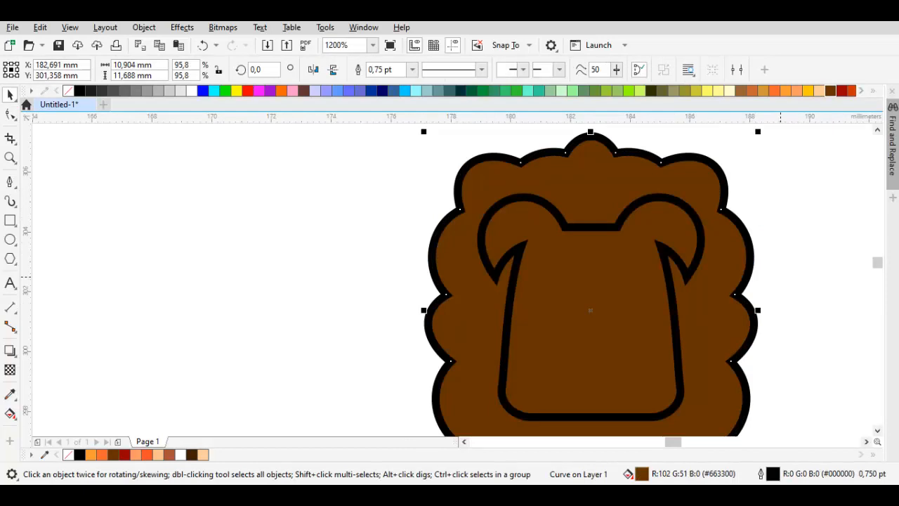
# Fill the inner face-and-ears figure with orange
pyautogui.press('Escape')
pyautogui.press('Tab')
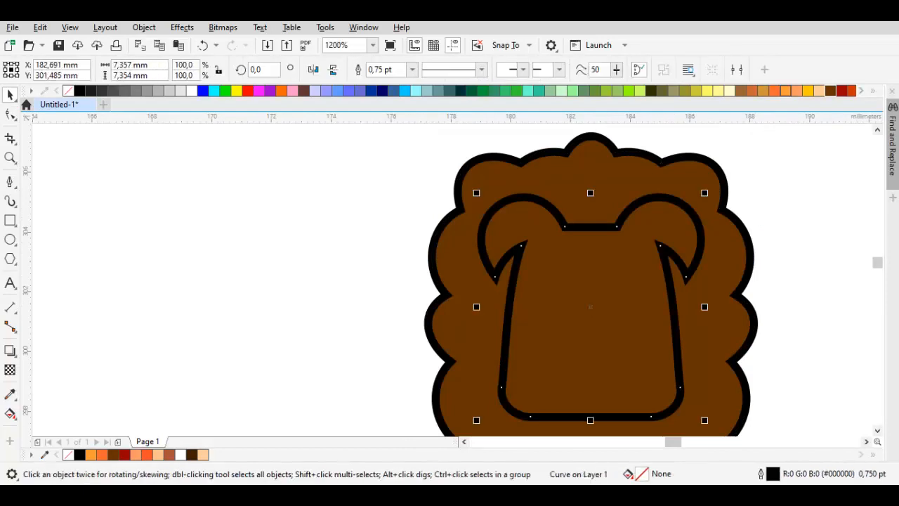
pyautogui.click(785, 91)
pyautogui.scroll(-1, 667, 214)
pyautogui.press('Escape')
pyautogui.scroll(1, 598, 181)
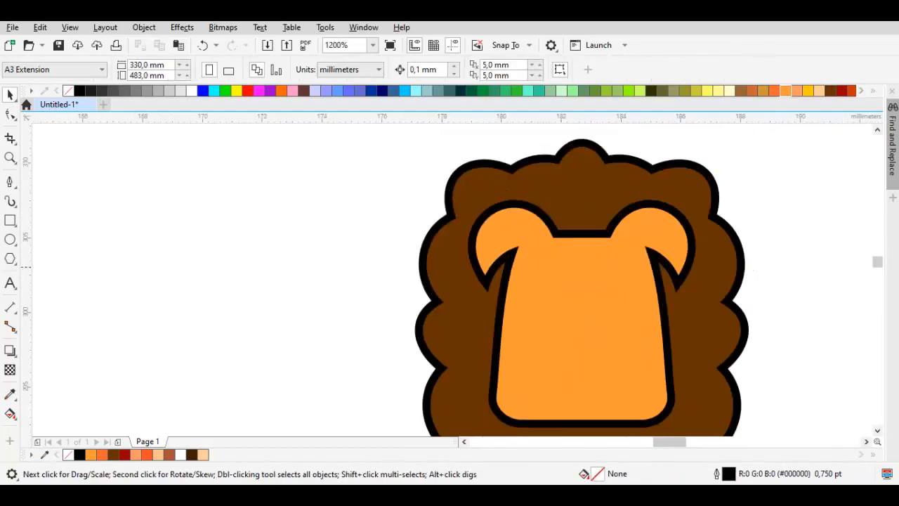
# Draw an upward-curving smile line across the lower part of the face with the Pen tool
pyautogui.scroll(-1, 592, 202)
pyautogui.scroll(1, 499, 237)
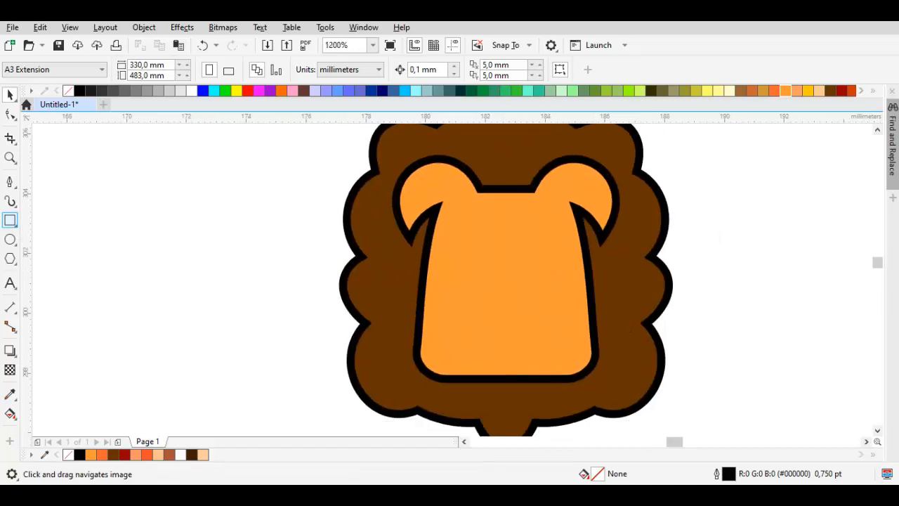
pyautogui.press('F5')
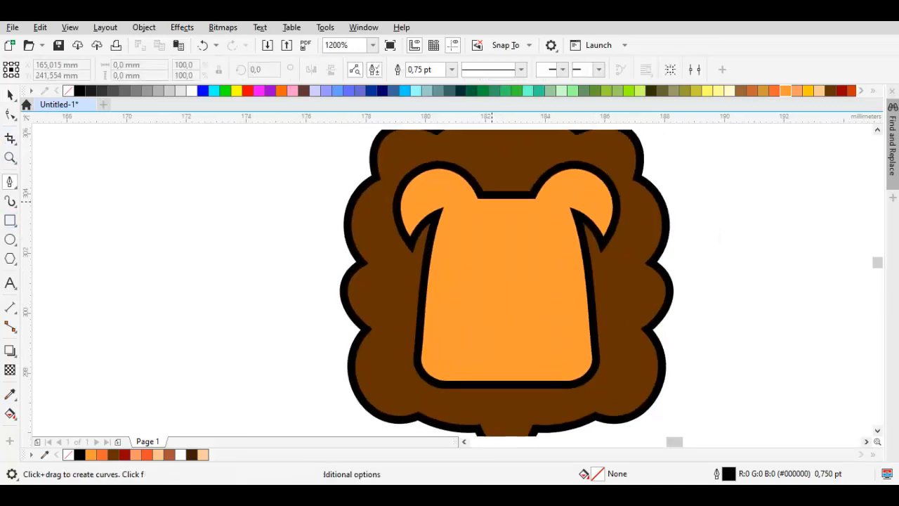
pyautogui.scroll(1, 483, 231)
pyautogui.moveTo(468, 231); pyautogui.dragTo(439, 90)
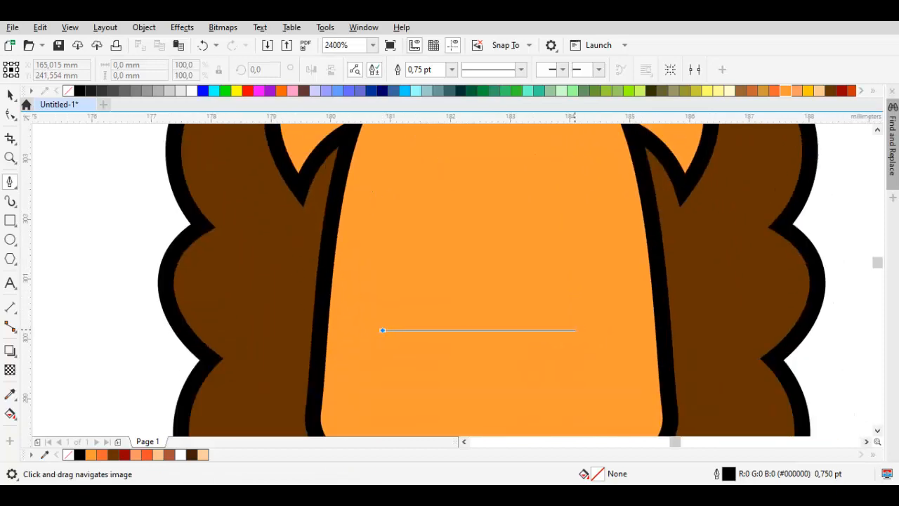
pyautogui.moveTo(574, 330); pyautogui.dragTo(661, 244)
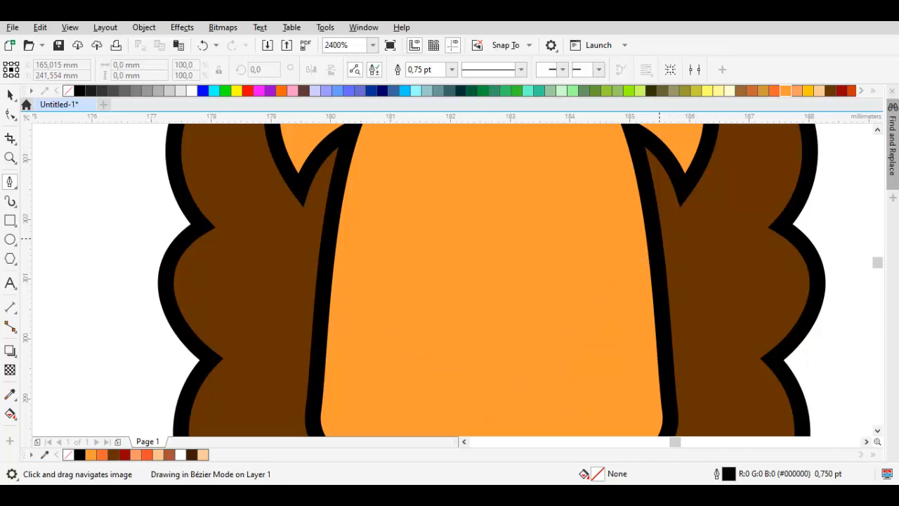
pyautogui.moveTo(573, 328); pyautogui.dragTo(611, 267)
# Align the smile line horizontally to the centre of the face
pyautogui.press('space')
pyautogui.keyDown('shift'); pyautogui.click(590, 227); pyautogui.keyUp('shift')
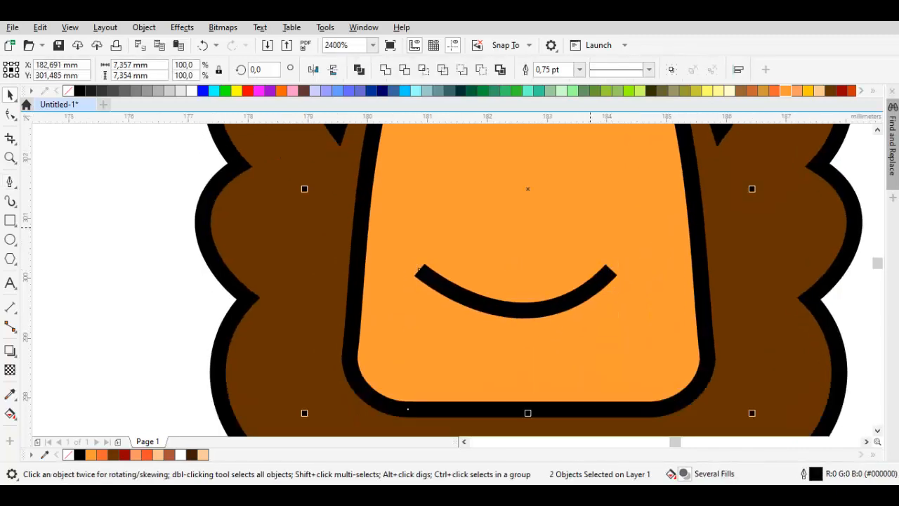
pyautogui.press('c')
# Adjust the smile line's curve handle to make its arc more symmetrical
pyautogui.click(528, 309)
pyautogui.press('F10')
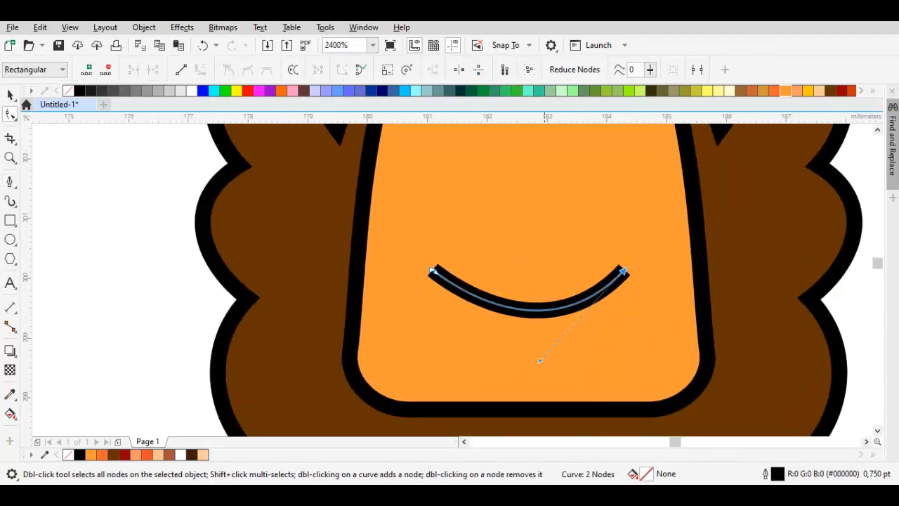
pyautogui.moveTo(539, 361); pyautogui.dragTo(523, 364)
pyautogui.scroll(-1, 536, 362)
pyautogui.press('space')
pyautogui.press('Escape')
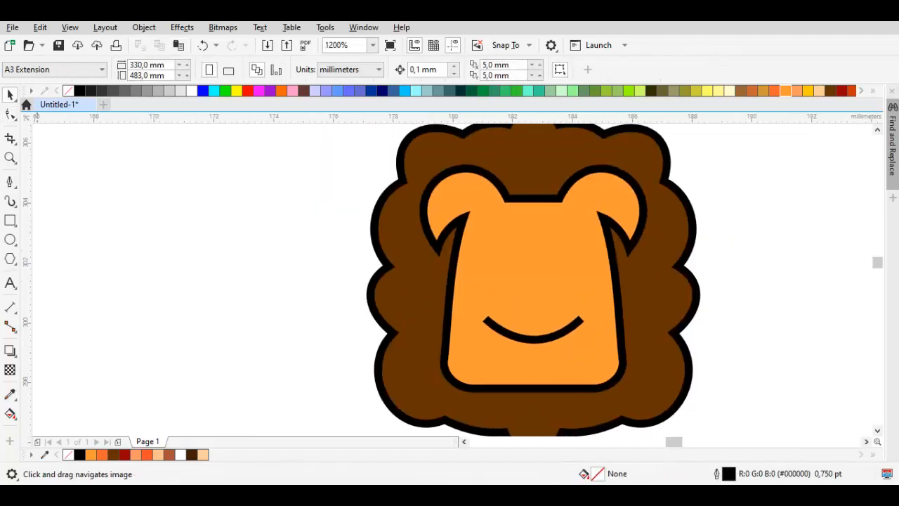
# Draw an ellipse about 1.5 by 1.4 mm above the smile and centre it horizontally on the face
pyautogui.press('F7')
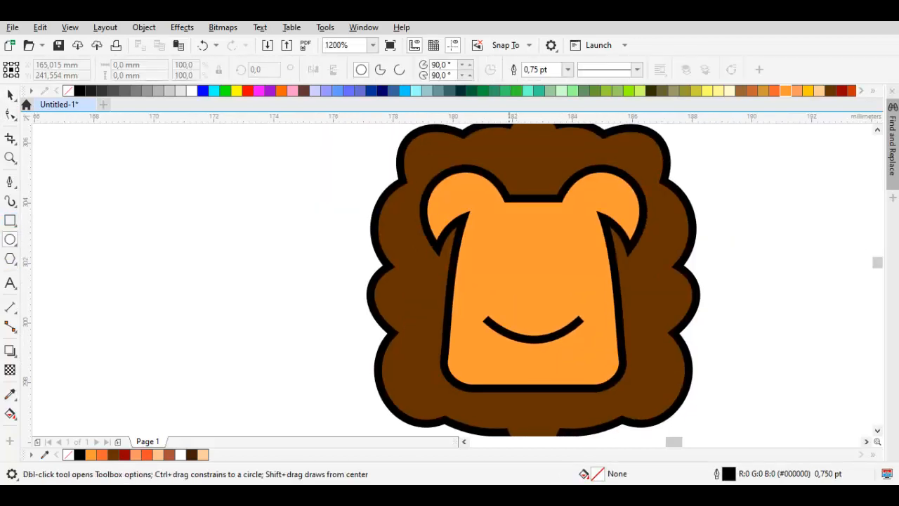
pyautogui.moveTo(512, 271); pyautogui.dragTo(534, 290)
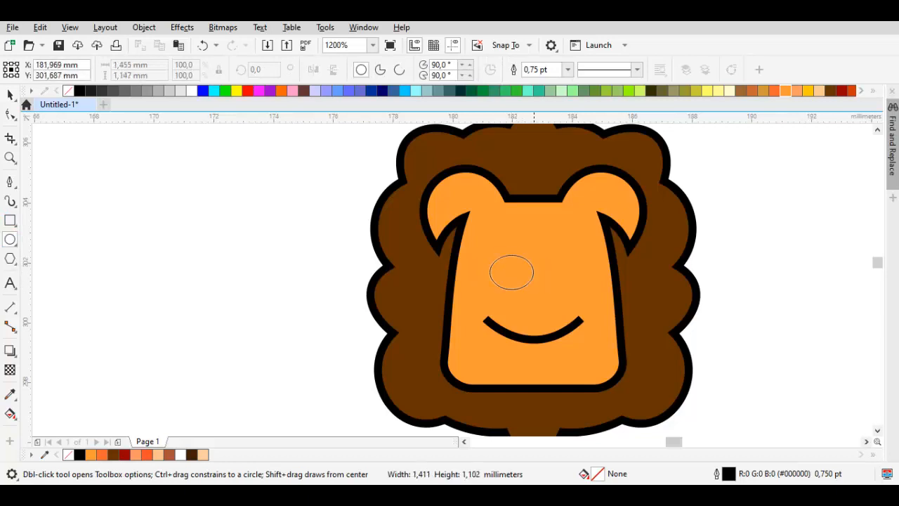
pyautogui.press('space')
pyautogui.scroll(1, 535, 288)
pyautogui.keyDown('shift'); pyautogui.click(598, 265); pyautogui.keyUp('shift')
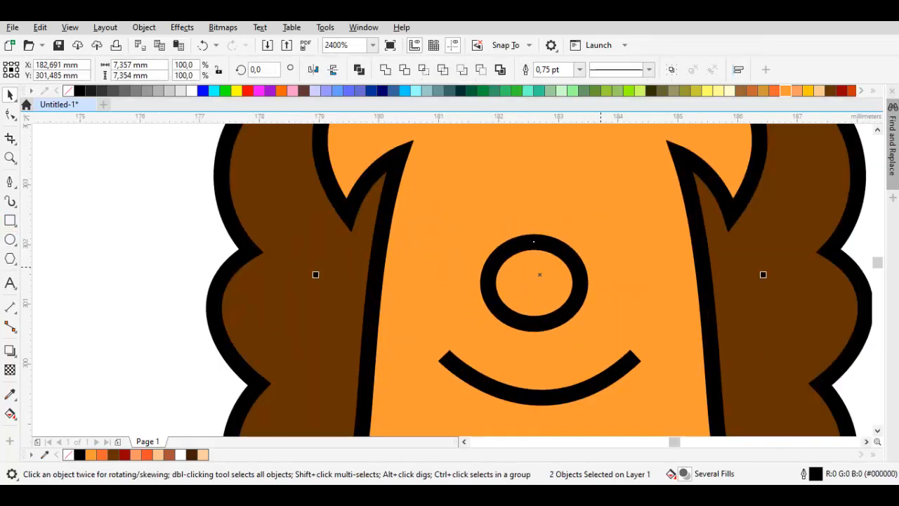
pyautogui.press('c')
pyautogui.press('Escape')
pyautogui.press('h')
pyautogui.moveTo(586, 283); pyautogui.dragTo(582, 295)
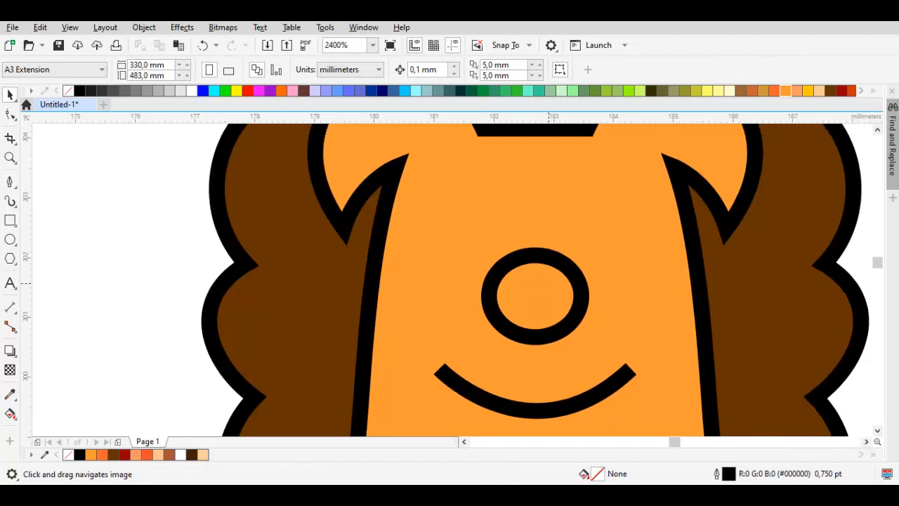
# Convert the ellipse to curves and reshape it into a flat-topped nose about 1.5 by 1.0 mm
pyautogui.press('space')
pyautogui.click(548, 269)
pyautogui.hotkey('ctrl', 'q')
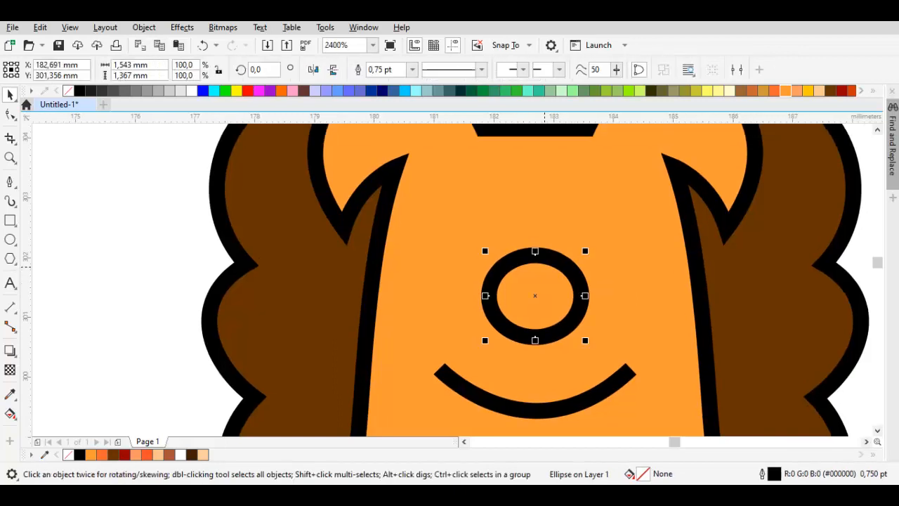
pyautogui.press('F10')
pyautogui.scroll(1, 534, 258)
pyautogui.moveTo(535, 251); pyautogui.dragTo(517, 249)
pyautogui.scroll(1, 535, 284)
pyautogui.press('space')
pyautogui.scroll(-1, 550, 292)
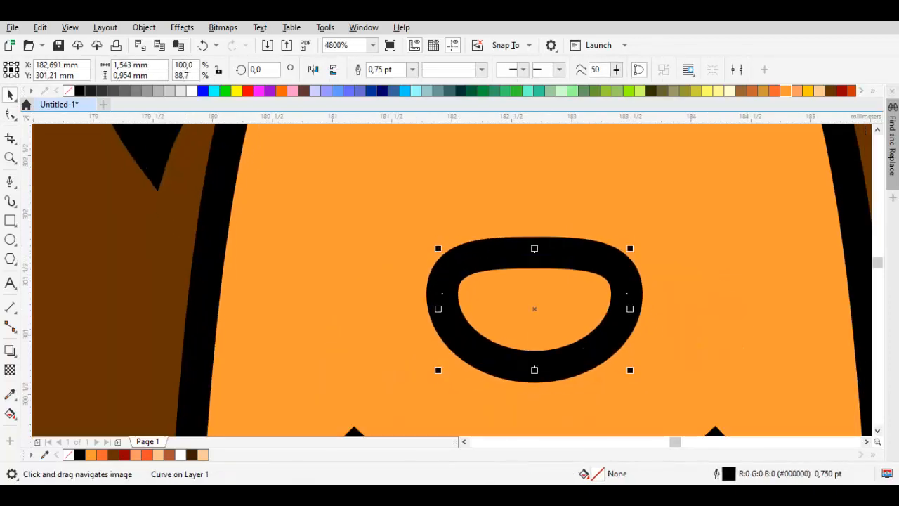
# Fill the nose with black and remove its outline
pyautogui.click(79, 91)
pyautogui.rightClick(68, 91)
pyautogui.scroll(-2, 412, 225)
pyautogui.press('Escape')
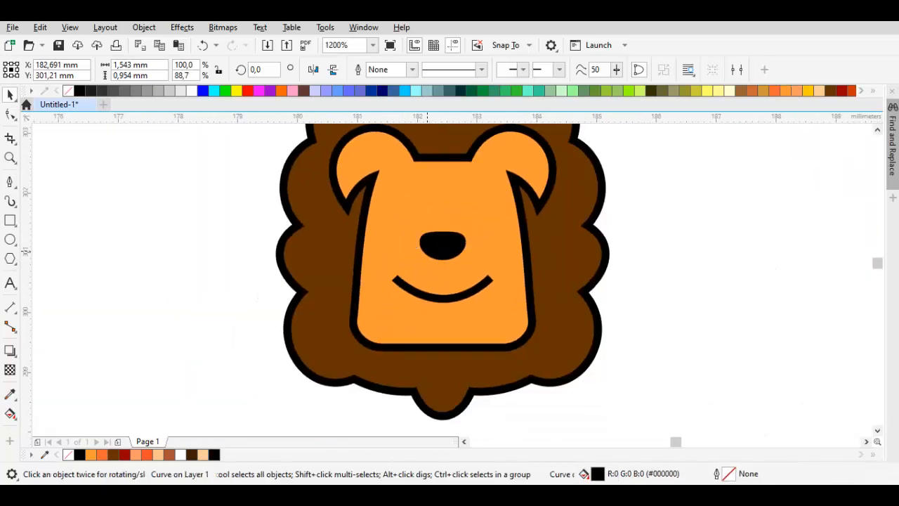
pyautogui.scroll(1, 414, 256)
pyautogui.click(474, 241)
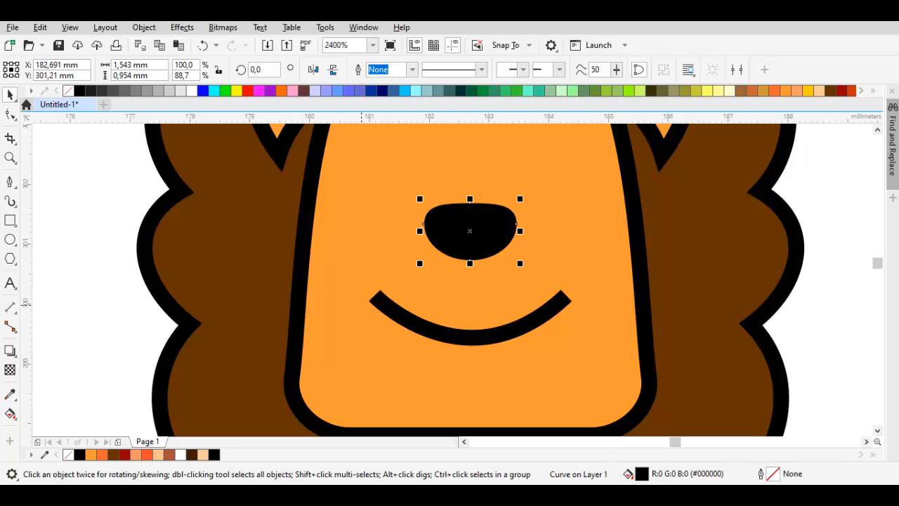
pyautogui.scroll(-1, 459, 338)
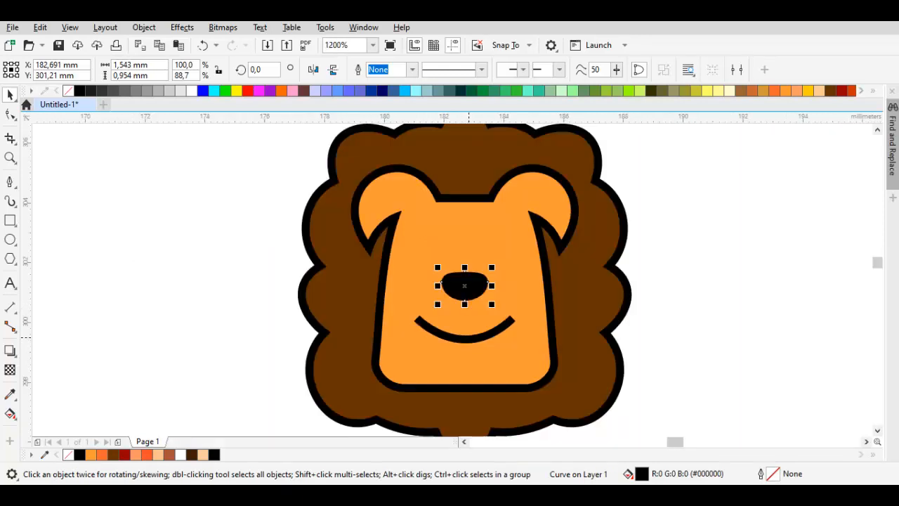
pyautogui.press('Escape')
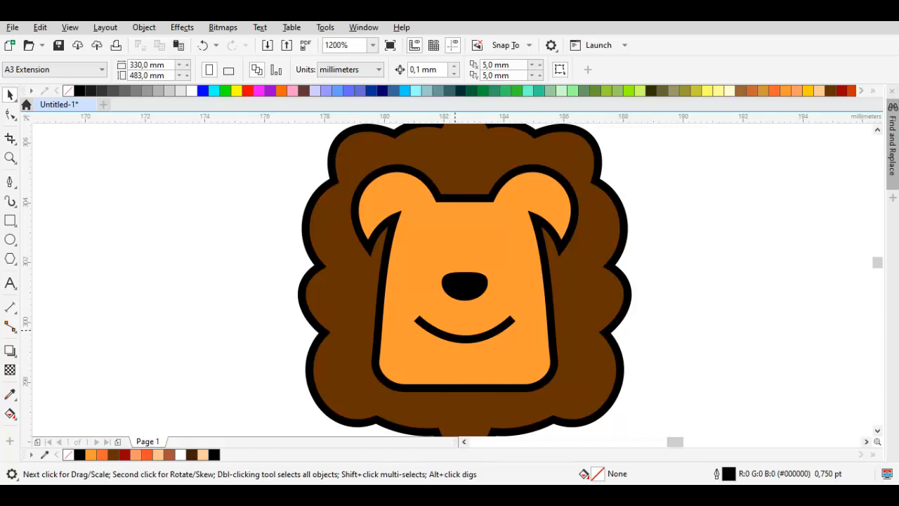
# Draw a straight vertical line connecting the bottom of the nose to the middle of the smile
pyautogui.scroll(1, 457, 297)
pyautogui.click(10, 182)
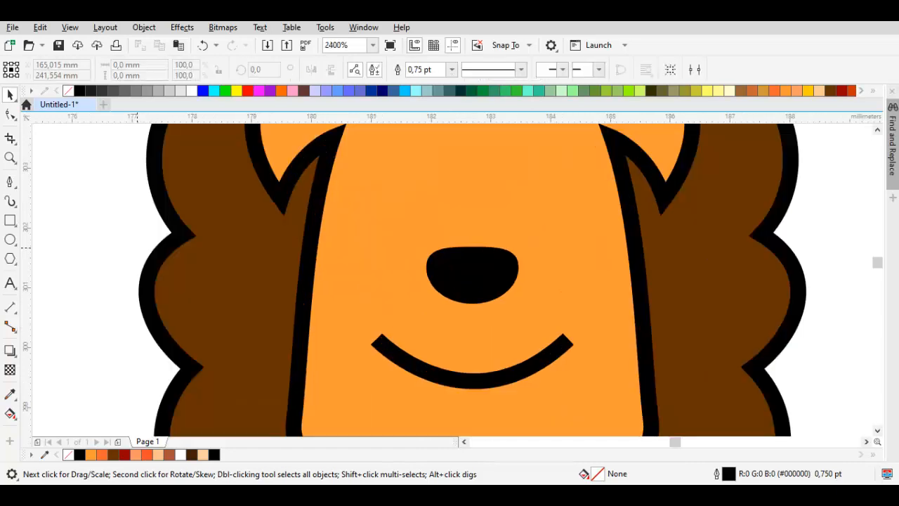
pyautogui.doubleClick(472, 380)
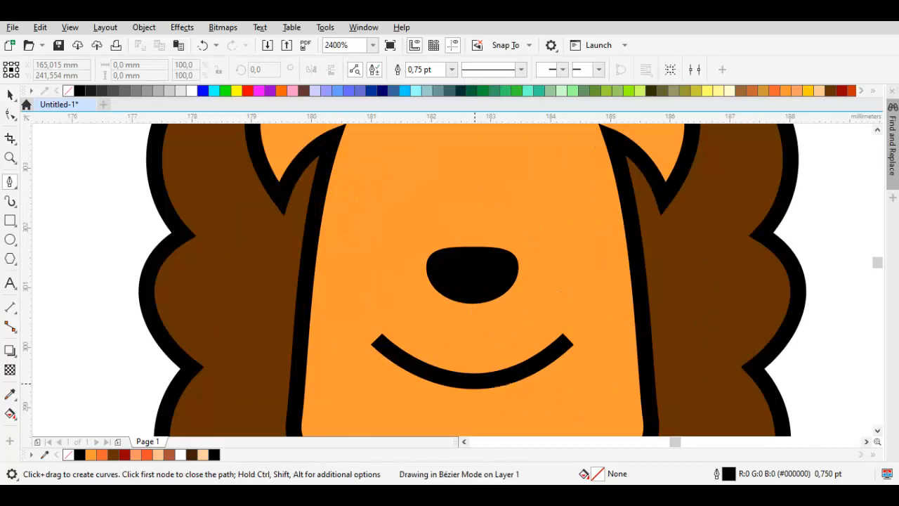
pyautogui.press('space')
pyautogui.scroll(-1, 475, 305)
pyautogui.press('Escape')
pyautogui.moveTo(515, 328); pyautogui.dragTo(513, 343)
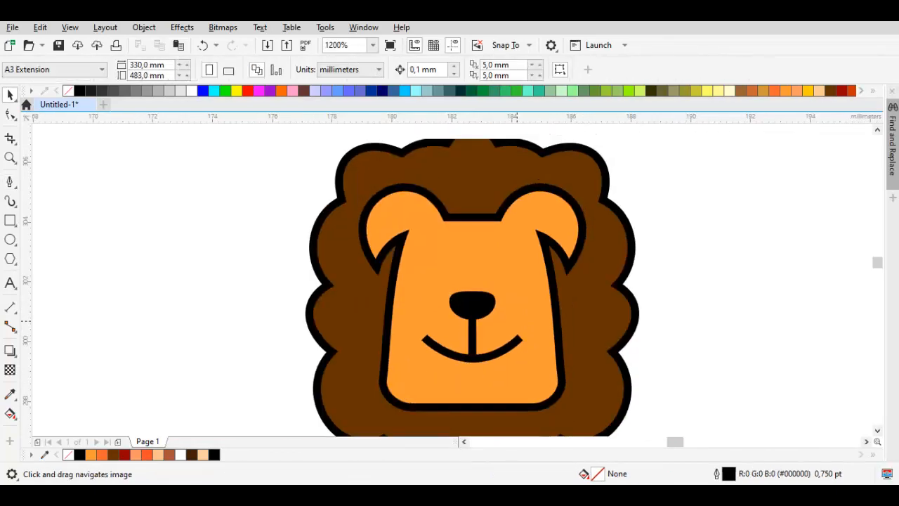
# Make a vertically flipped copy of the smile line and place it across the top of the nose
pyautogui.scroll(1, 453, 288)
pyautogui.press('space')
pyautogui.press('space')
pyautogui.moveTo(511, 407); pyautogui.dragTo(467, 255)
pyautogui.click(494, 391)
pyautogui.rightClick(475, 351)
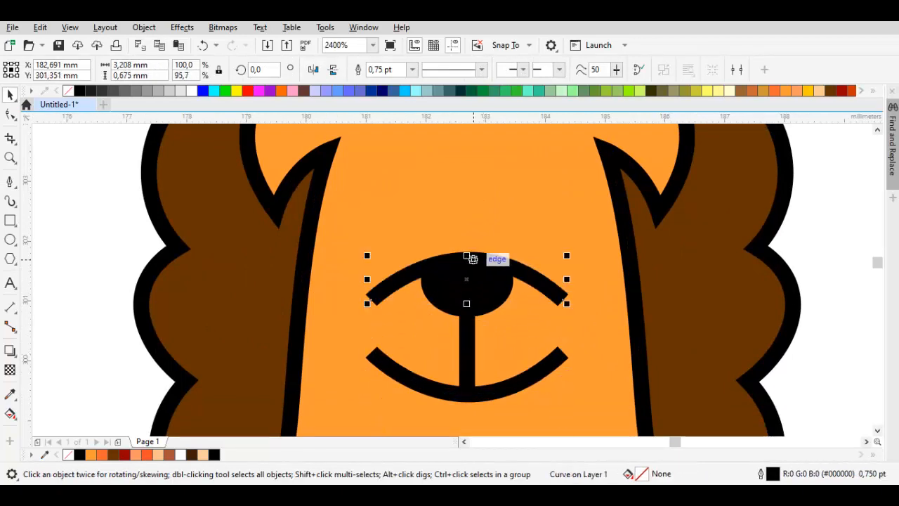
# Flatten and narrow the copied arc symmetrically so it bridges the nose's upper edge
pyautogui.moveTo(467, 290); pyautogui.dragTo(466, 283)
pyautogui.moveTo(567, 270); pyautogui.dragTo(549, 271)
pyautogui.moveTo(467, 258)
pyautogui.mouseDown()
pyautogui.moveTo(463, 272)
pyautogui.moveTo(456, 252)
pyautogui.mouseUp()
pyautogui.scroll(-2, 503, 278)
pyautogui.click(645, 304)
pyautogui.scroll(2, 505, 276)
pyautogui.click(503, 273)
pyautogui.scroll(2, 456, 269)
pyautogui.scroll(-2, 456, 252)
pyautogui.press('Escape')
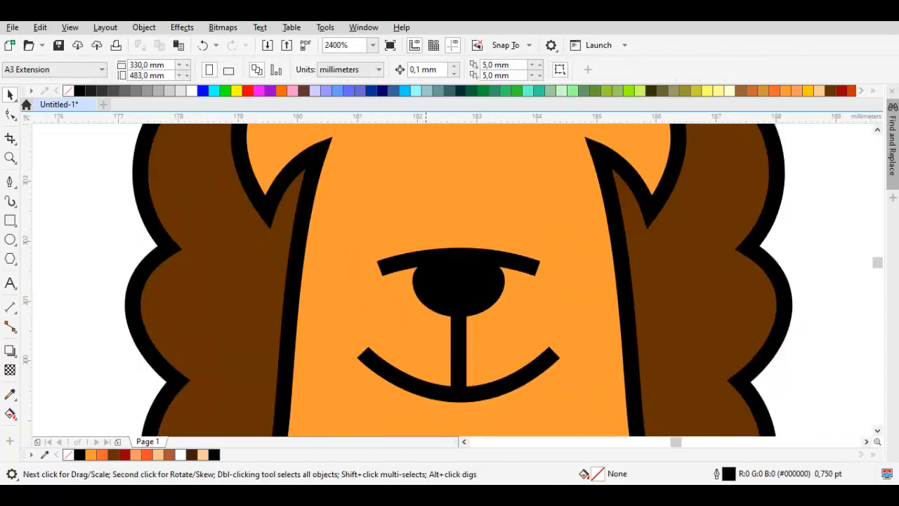
# Copy the nose shape to the arc's left end and scale it to about 1.07 by 0.66 mm as an eye
pyautogui.moveTo(499, 290); pyautogui.dragTo(426, 264)
pyautogui.rightClick(426, 264)
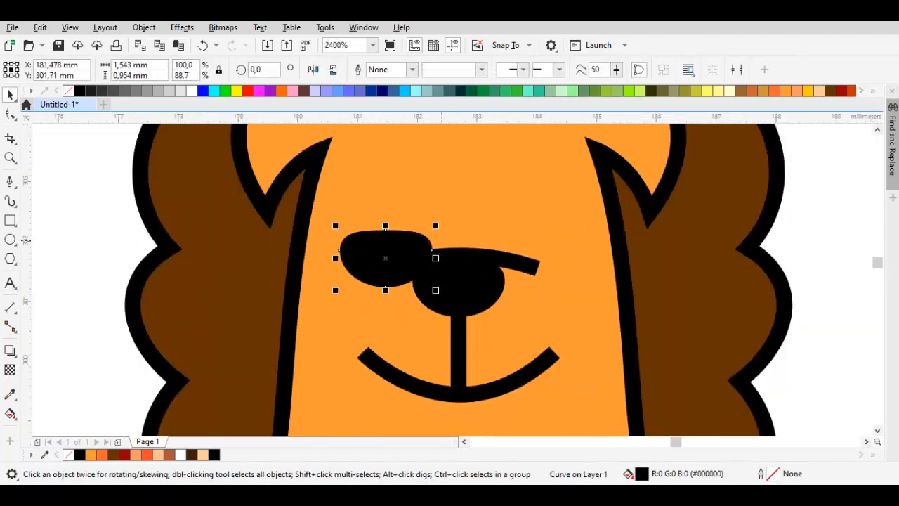
pyautogui.moveTo(436, 225); pyautogui.dragTo(408, 244)
pyautogui.moveTo(371, 268)
pyautogui.mouseDown()
pyautogui.moveTo(369, 215)
pyautogui.moveTo(380, 268)
pyautogui.mouseUp()
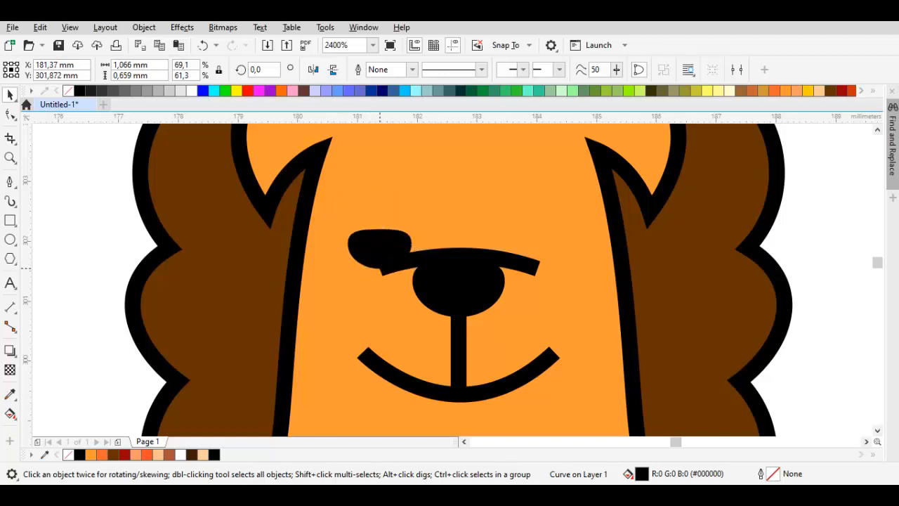
pyautogui.moveTo(526, 264); pyautogui.dragTo(526, 264)
pyautogui.hotkey('ctrl', 'z')
# Draw a 0.27 mm circle inside the left eye, fill it white without an outline and centre it vertically on the eye
pyautogui.click(10, 240)
pyautogui.scroll(1, 413, 234)
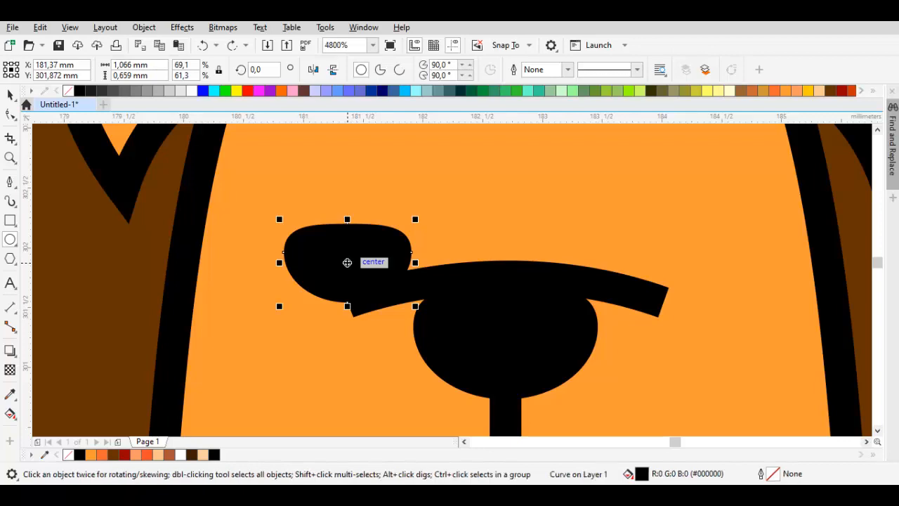
pyautogui.scroll(1, 347, 261)
pyautogui.moveTo(347, 255); pyautogui.dragTo(376, 285)
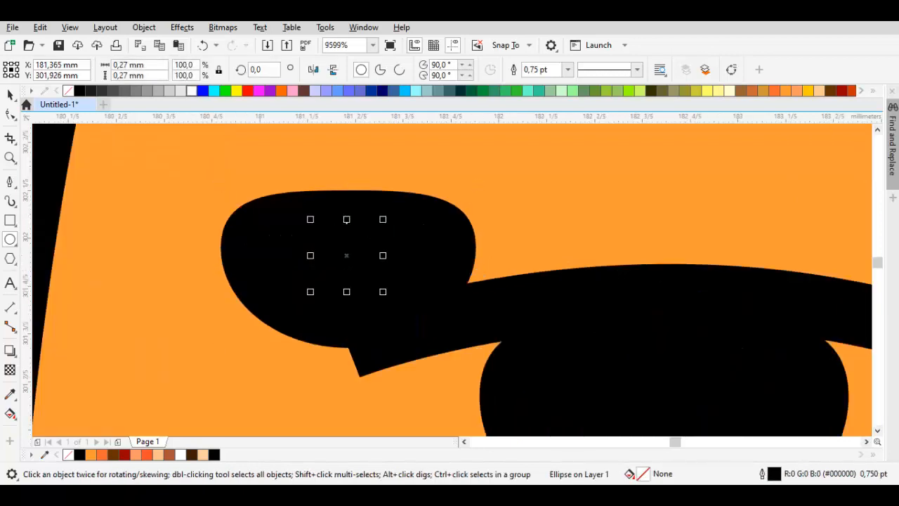
pyautogui.rightClick(68, 455)
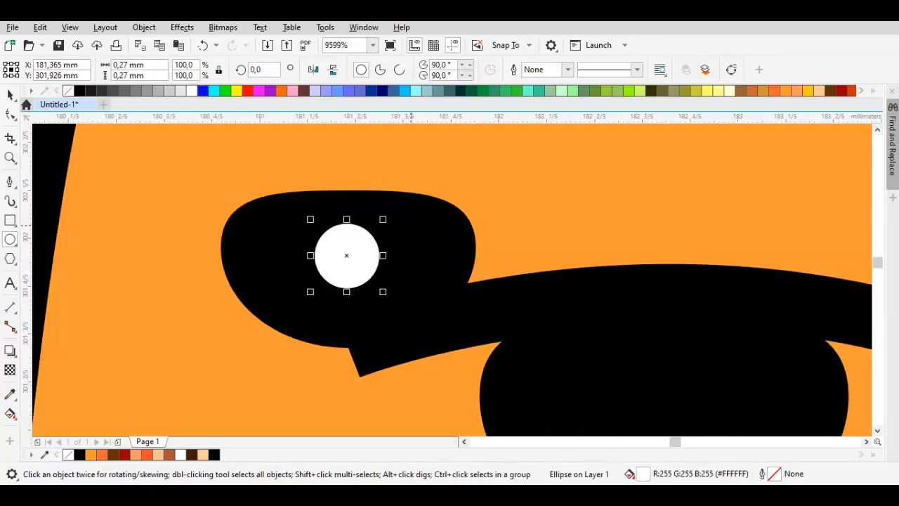
pyautogui.keyDown('shift'); pyautogui.click(421, 229); pyautogui.keyUp('shift')
pyautogui.press('e')
pyautogui.press('Escape')
# Move the white circle slightly upward inside the left eye
pyautogui.press('space')
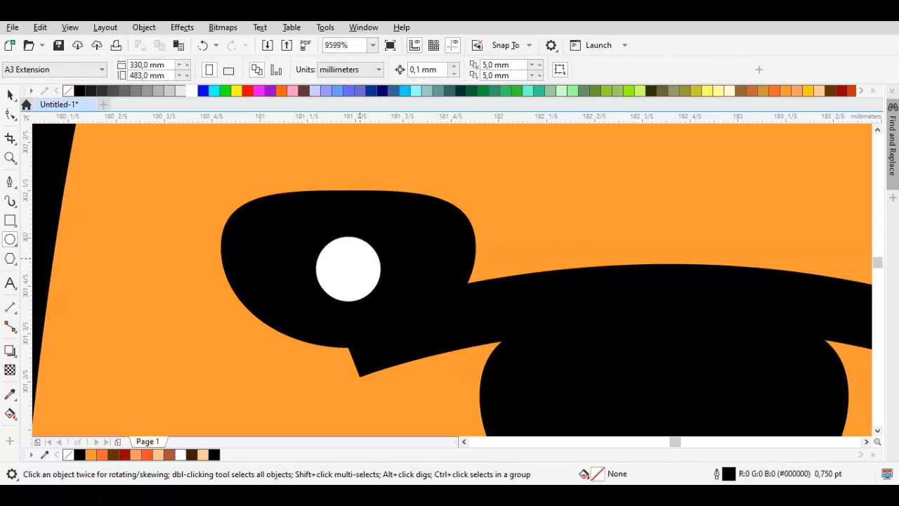
pyautogui.click(352, 257)
pyautogui.moveTo(352, 257); pyautogui.dragTo(352, 248)
pyautogui.scroll(-4, 367, 247)
pyautogui.press('Escape')
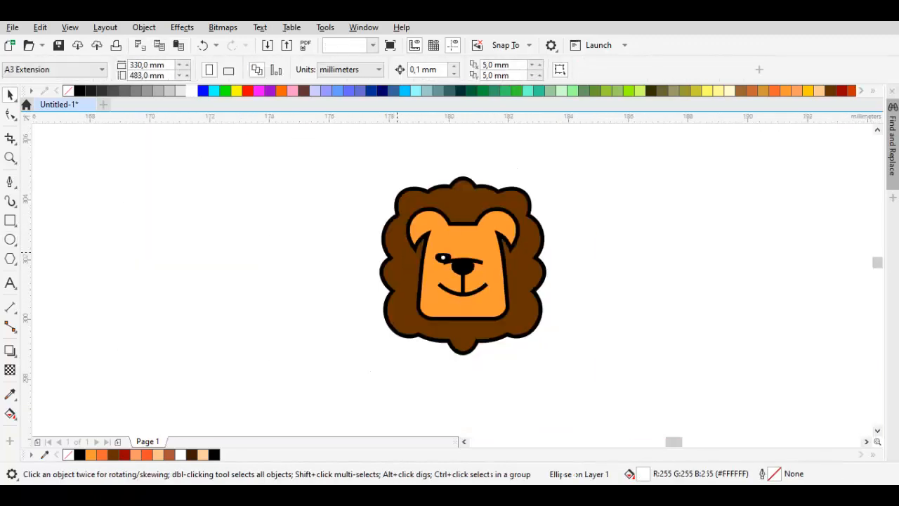
# Copy the left eye and its white circle horizontally to the opposite end of the nose arc
pyautogui.scroll(4, 420, 252)
pyautogui.moveTo(624, 282); pyautogui.dragTo(546, 281)
pyautogui.click(546, 282)
pyautogui.keyDown('shift'); pyautogui.click(632, 276); pyautogui.keyUp('shift')
pyautogui.scroll(-1, 633, 275)
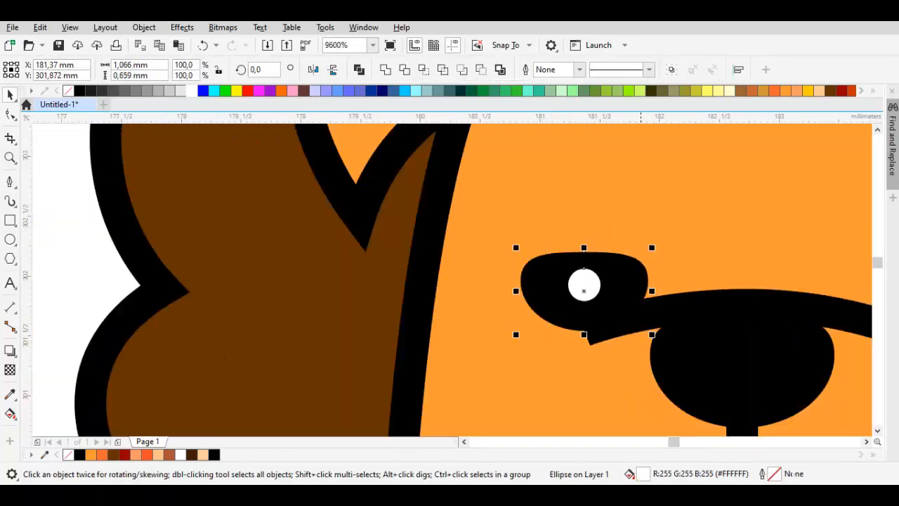
pyautogui.moveTo(645, 285); pyautogui.dragTo(466, 283)
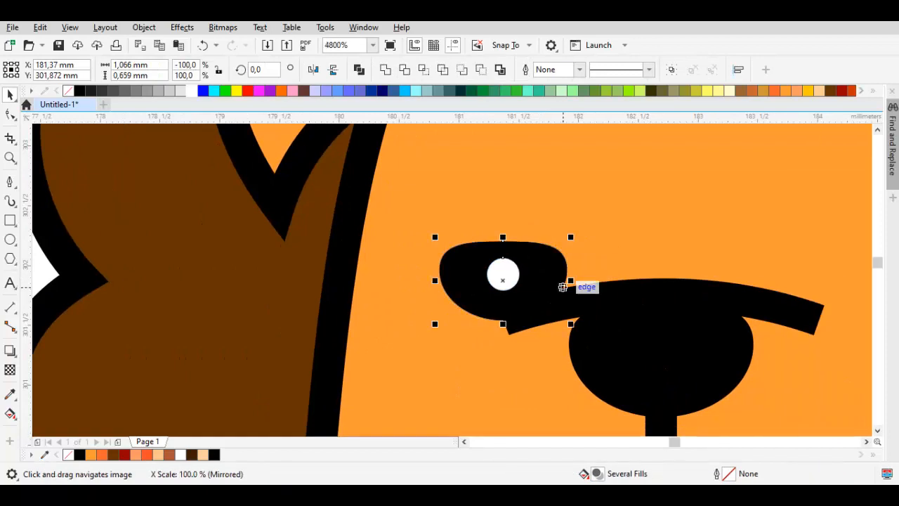
pyautogui.moveTo(545, 270); pyautogui.dragTo(306, 249)
pyautogui.hotkey('ctrl', 'z')
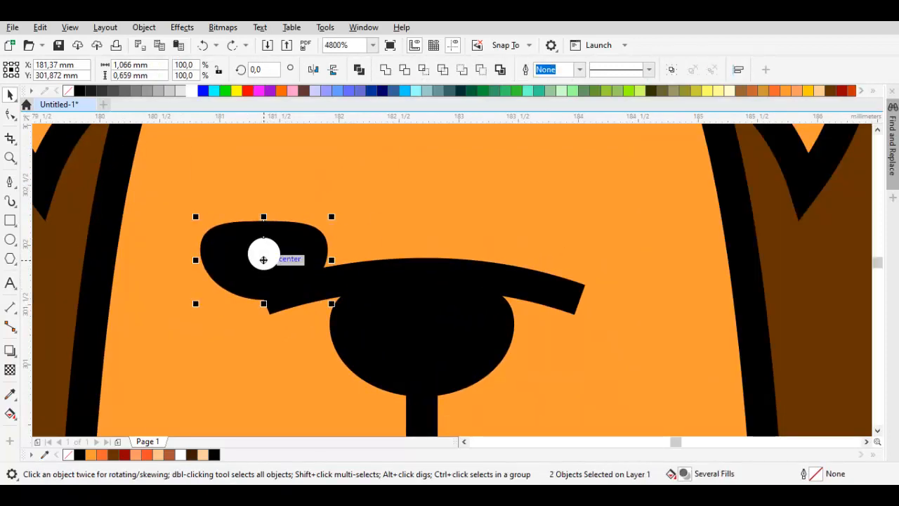
pyautogui.moveTo(263, 300); pyautogui.dragTo(573, 300)
pyautogui.rightClick(573, 300)
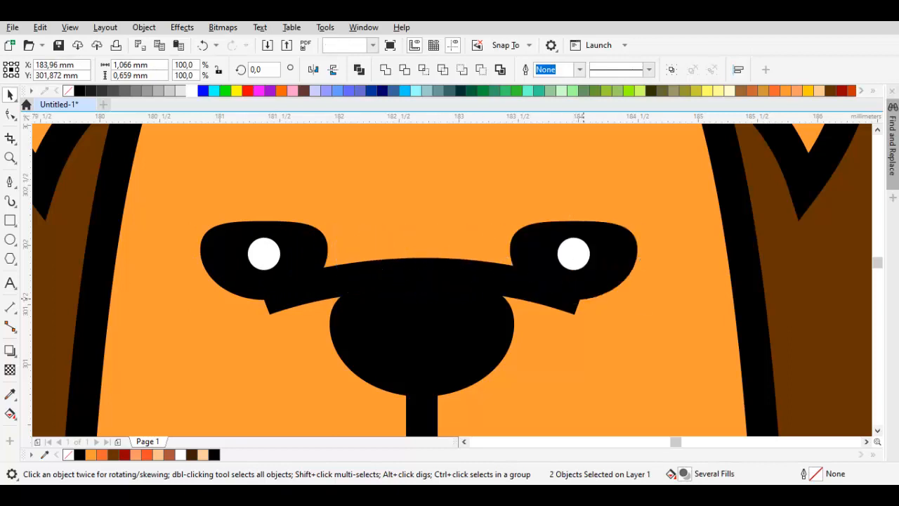
pyautogui.scroll(-2, 577, 301)
pyautogui.press('Escape')
# Draw a curved eyebrow line about 1.1 mm wide above the left eye
pyautogui.moveTo(632, 301); pyautogui.dragTo(496, 298)
pyautogui.scroll(1, 413, 274)
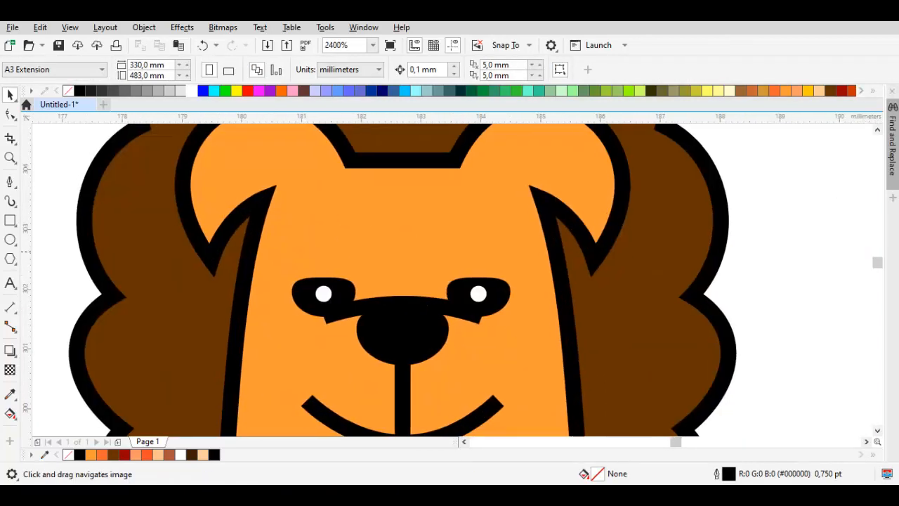
pyautogui.moveTo(406, 289); pyautogui.dragTo(388, 276)
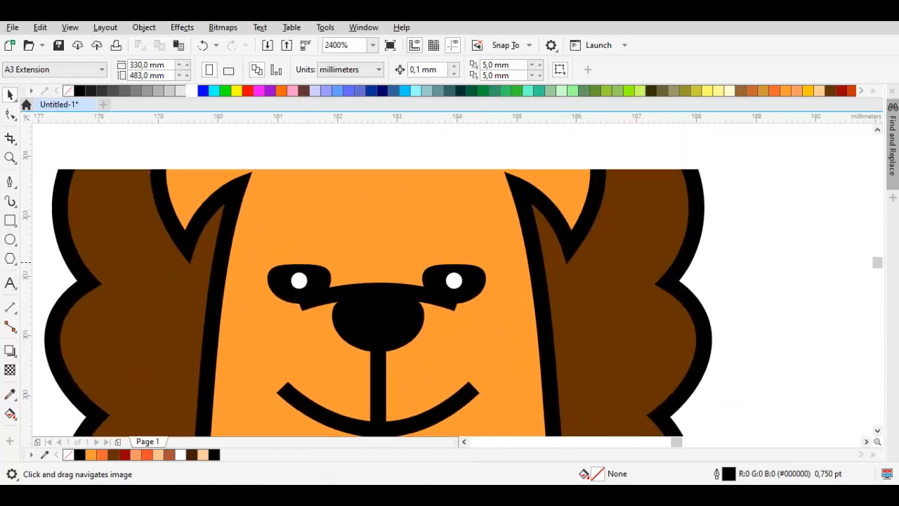
pyautogui.press('p')
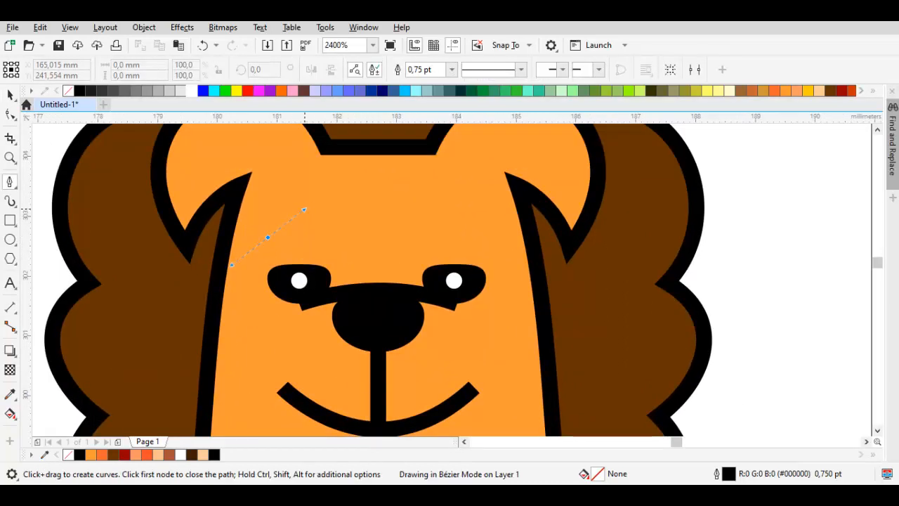
pyautogui.moveTo(333, 250); pyautogui.dragTo(336, 262)
pyautogui.press('space')
pyautogui.keyDown('shift'); pyautogui.click(328, 272); pyautogui.keyUp('shift')
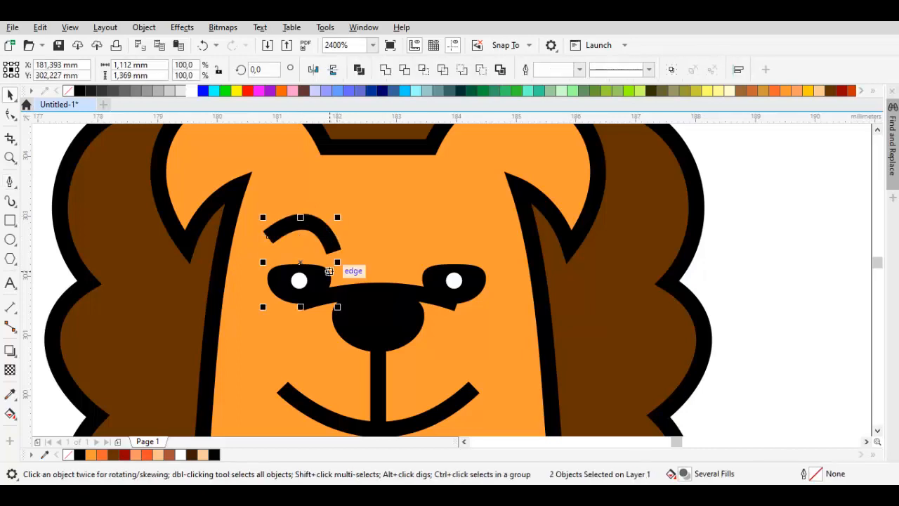
# Flatten the eyebrow's curve to about 0.41 mm high and centre it horizontally over the left eye
pyautogui.click(330, 248)
pyautogui.press('F10')
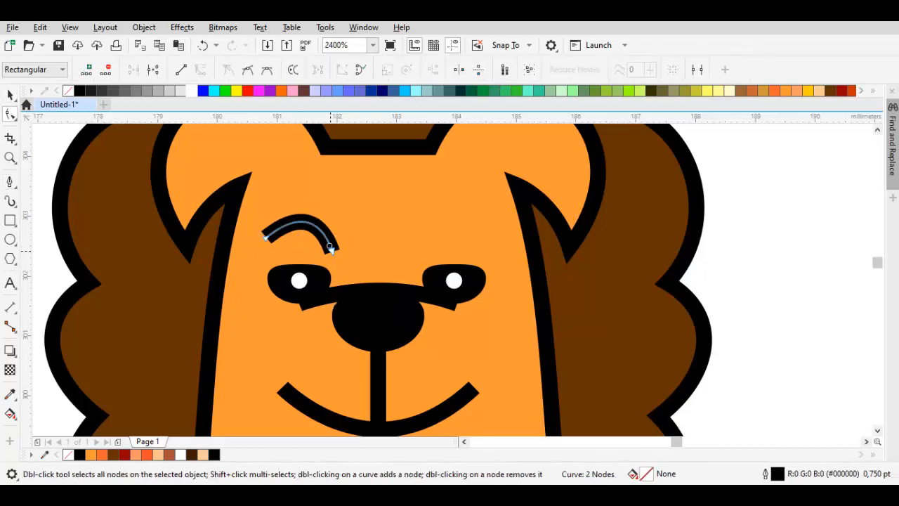
pyautogui.moveTo(307, 206); pyautogui.dragTo(297, 219)
pyautogui.press('space')
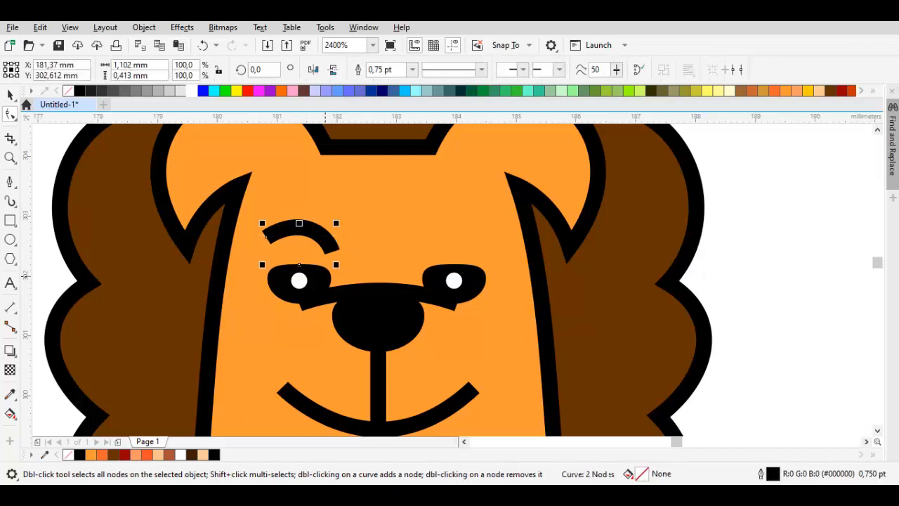
pyautogui.keyDown('shift'); pyautogui.click(329, 272); pyautogui.keyUp('shift')
pyautogui.click(331, 245)
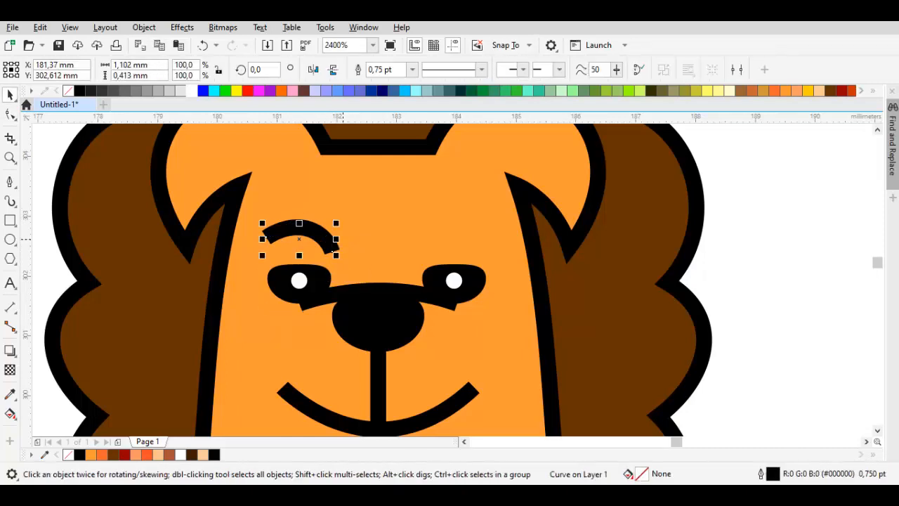
# Make a horizontally mirrored copy of the eyebrow and centre it over the right eye
pyautogui.moveTo(336, 239); pyautogui.dragTo(273, 243)
pyautogui.rightClick(273, 243)
pyautogui.keyDown('shift'); pyautogui.click(454, 266); pyautogui.keyUp('shift')
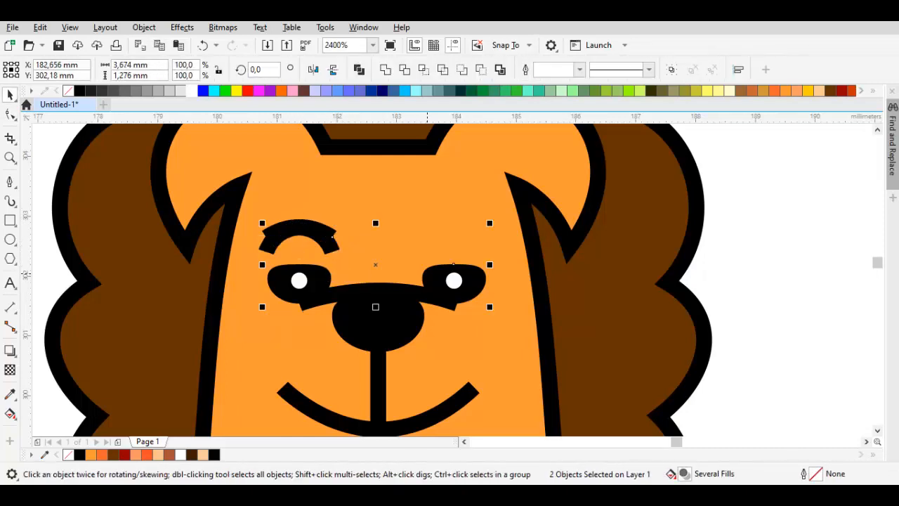
pyautogui.press('c')
pyautogui.press('Escape')
pyautogui.scroll(-1, 524, 281)
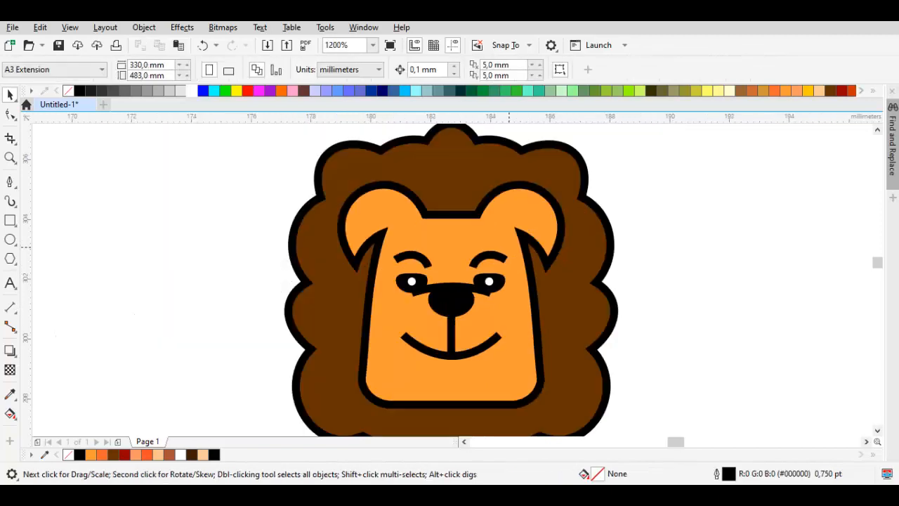
# Examine the lion's facial features and the overall proportions of the head
pyautogui.moveTo(508, 246); pyautogui.dragTo(539, 245)
pyautogui.scroll(1, 426, 218)
pyautogui.moveTo(457, 218); pyautogui.dragTo(402, 194)
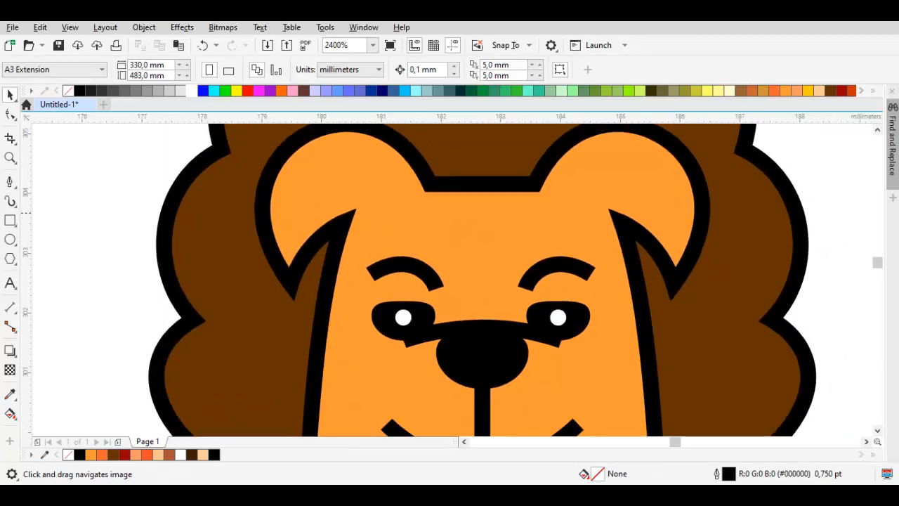
pyautogui.scroll(-1, 417, 207)
pyautogui.moveTo(460, 256); pyautogui.dragTo(374, 249)
pyautogui.scroll(-1, 403, 251)
pyautogui.scroll(1, 383, 248)
pyautogui.scroll(1, 383, 247)
pyautogui.scroll(-1, 383, 248)
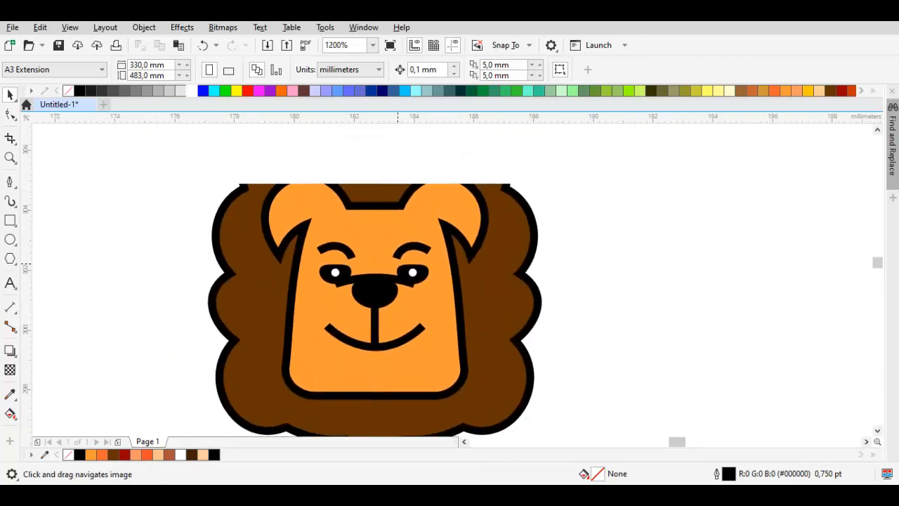
pyautogui.scroll(-1, 394, 252)
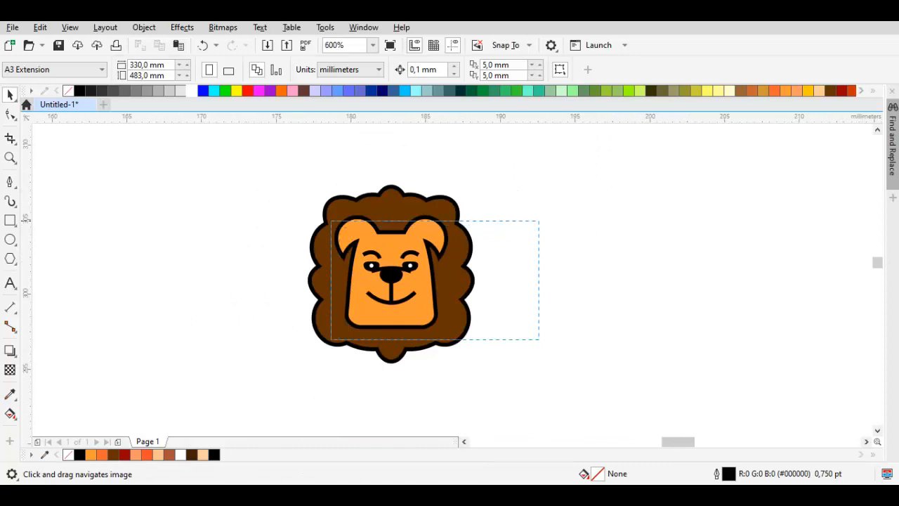
pyautogui.moveTo(330, 220); pyautogui.dragTo(315, 217)
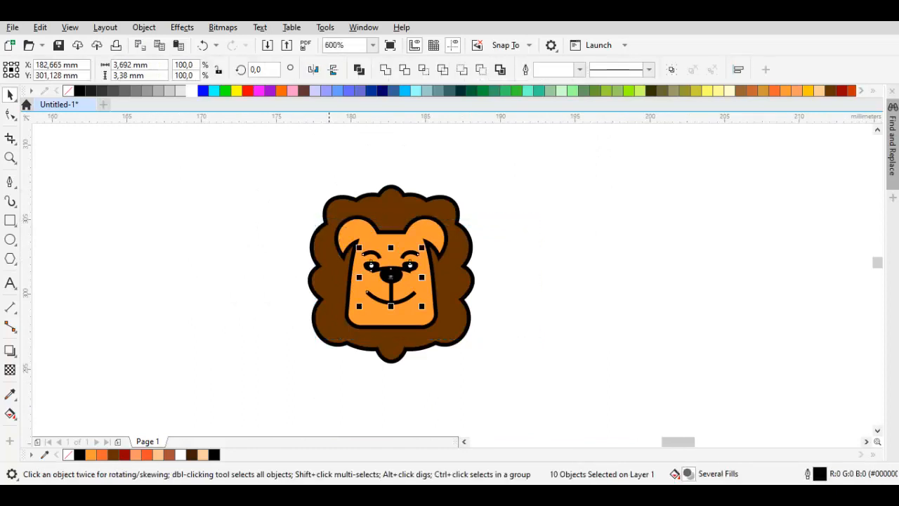
pyautogui.scroll(-1, 461, 283)
pyautogui.click(517, 340)
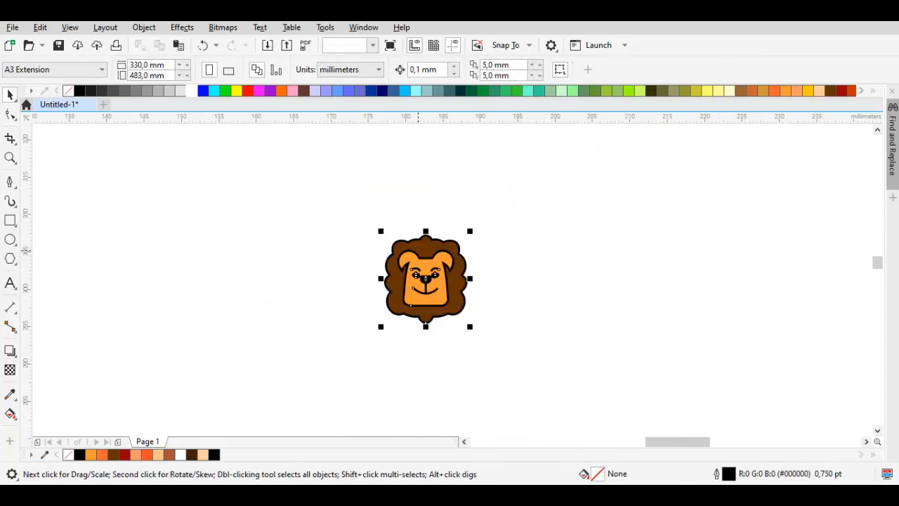
# Reduce the mane's height to about 11.03 mm, scaling it from its centre
pyautogui.scroll(1, 419, 250)
pyautogui.click(602, 228)
pyautogui.scroll(1, 469, 242)
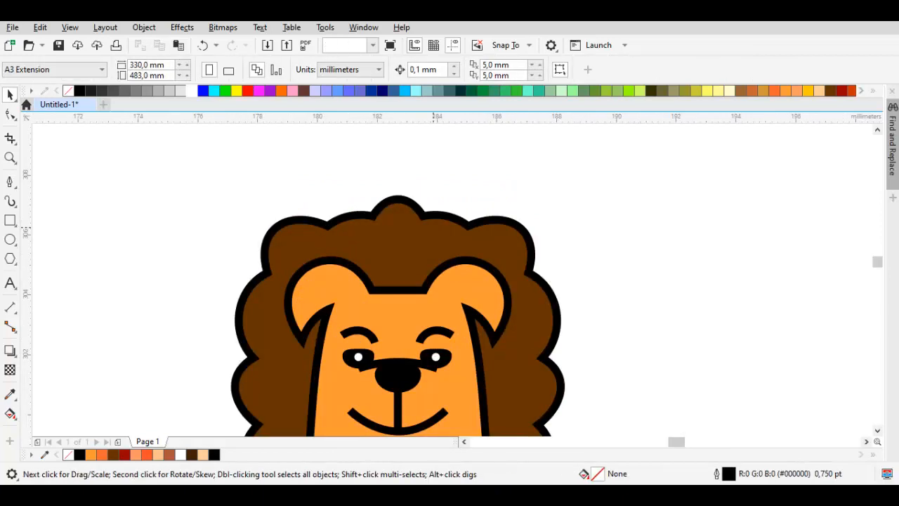
pyautogui.click(437, 242)
pyautogui.moveTo(398, 195); pyautogui.dragTo(397, 205)
pyautogui.click(435, 214)
pyautogui.scroll(-1, 435, 213)
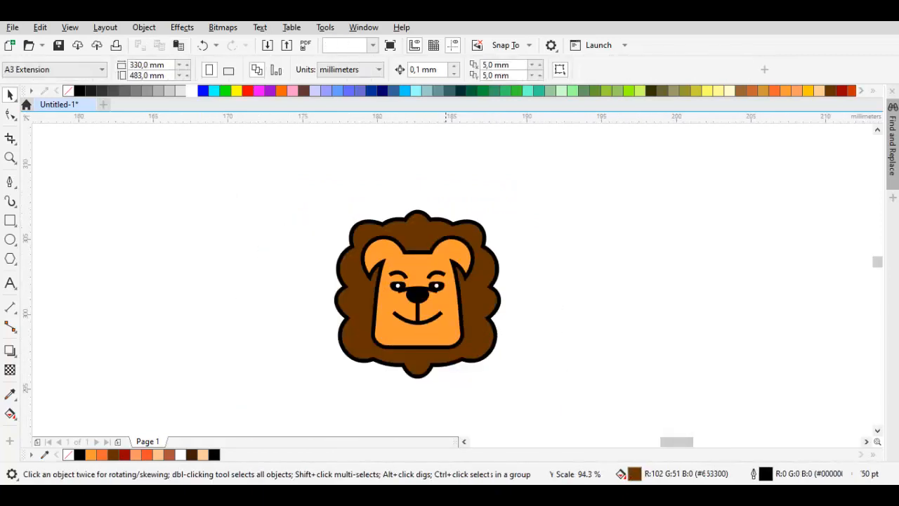
# Narrow the mane to about 10.13 mm wide, scaling it from its centre
pyautogui.scroll(1, 422, 363)
pyautogui.click(429, 355)
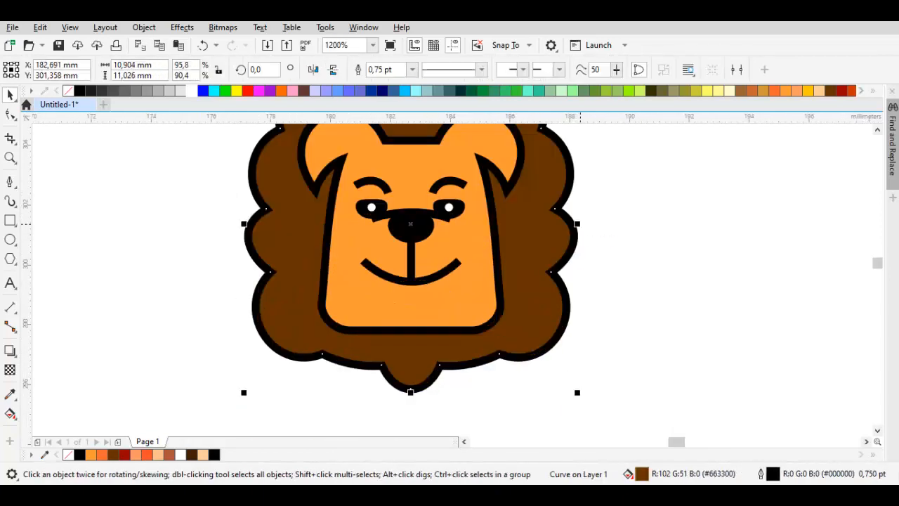
pyautogui.moveTo(579, 224); pyautogui.dragTo(566, 223)
pyautogui.click(585, 232)
pyautogui.scroll(-1, 585, 232)
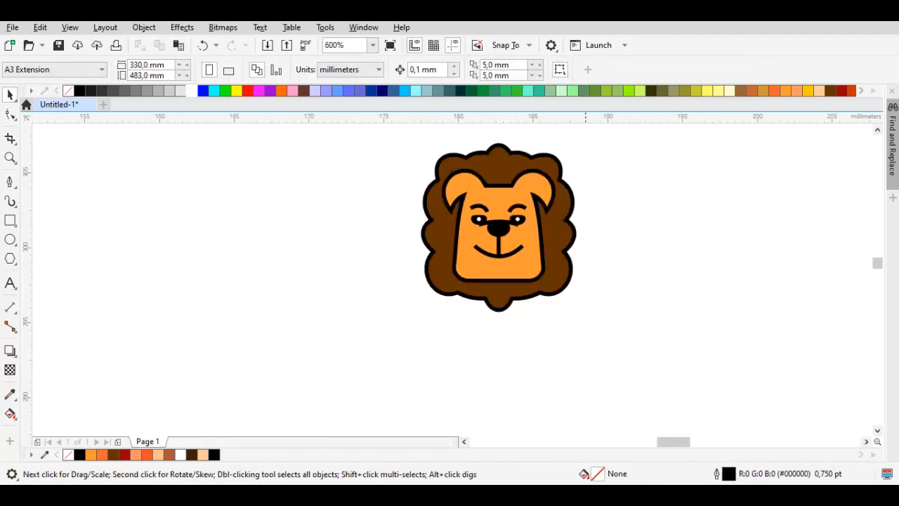
# Select the whole lion and convert all of its outlines to objects
pyautogui.moveTo(624, 358); pyautogui.dragTo(443, 161)
pyautogui.moveTo(399, 132); pyautogui.dragTo(397, 181)
pyautogui.moveTo(546, 294); pyautogui.dragTo(513, 236)
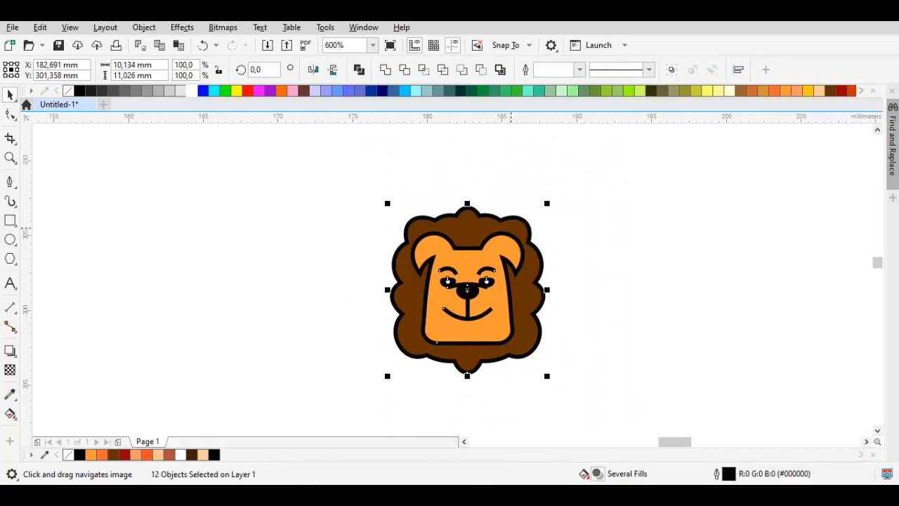
pyautogui.scroll(1, 475, 233)
pyautogui.hotkey('ctrl', 'shift', 'q')
pyautogui.press('F10')
pyautogui.click(476, 252)
pyautogui.scroll(2, 475, 264)
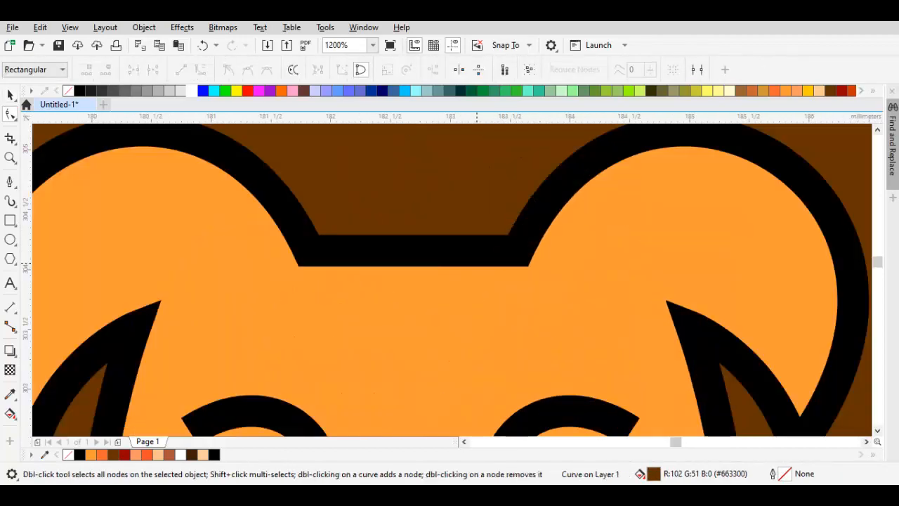
pyautogui.click(478, 261)
pyautogui.scroll(-2, 478, 262)
pyautogui.press('space')
pyautogui.press('Escape')
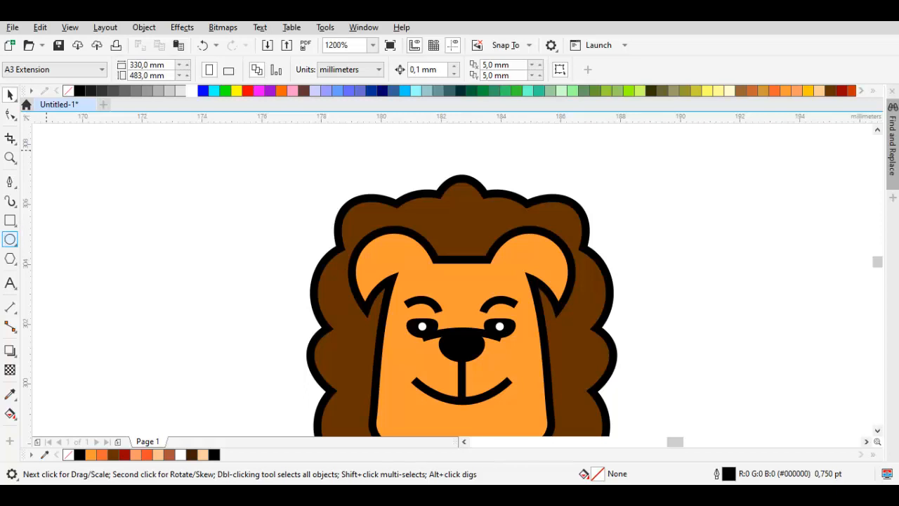
# Draw an ellipse inside the left ear and a closed curve about 3.16 by 2.59 mm covering its lower part
pyautogui.scroll(1, 386, 280)
pyautogui.moveTo(362, 228); pyautogui.dragTo(466, 319)
pyautogui.press('p')
pyautogui.click(340, 393)
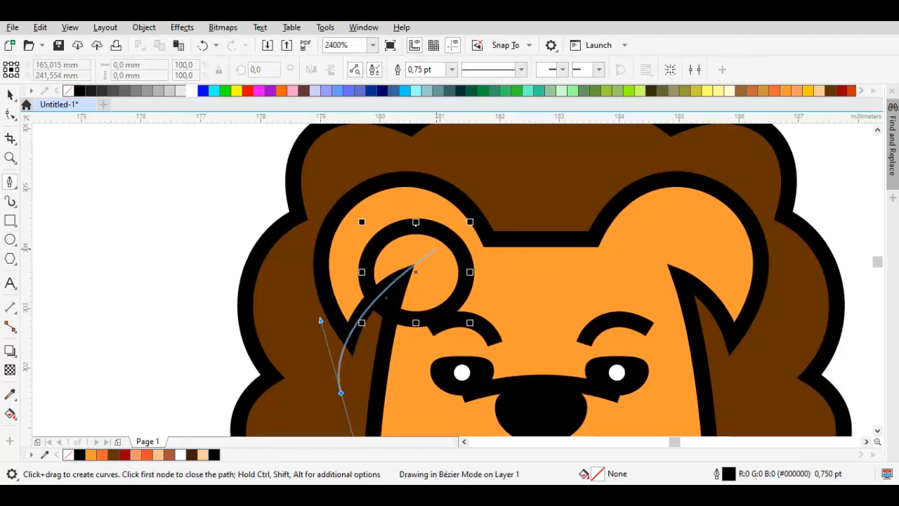
pyautogui.moveTo(492, 239); pyautogui.dragTo(579, 222)
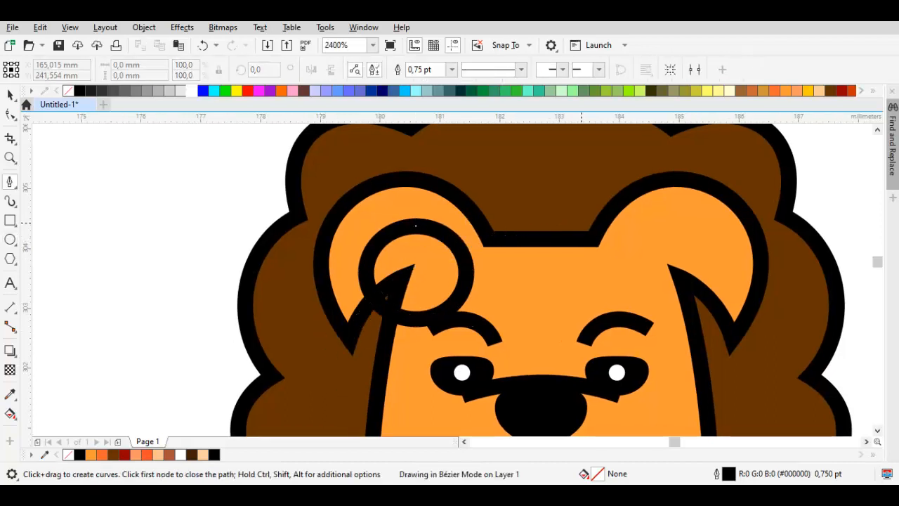
pyautogui.click(340, 392)
pyautogui.moveTo(341, 392); pyautogui.dragTo(489, 380)
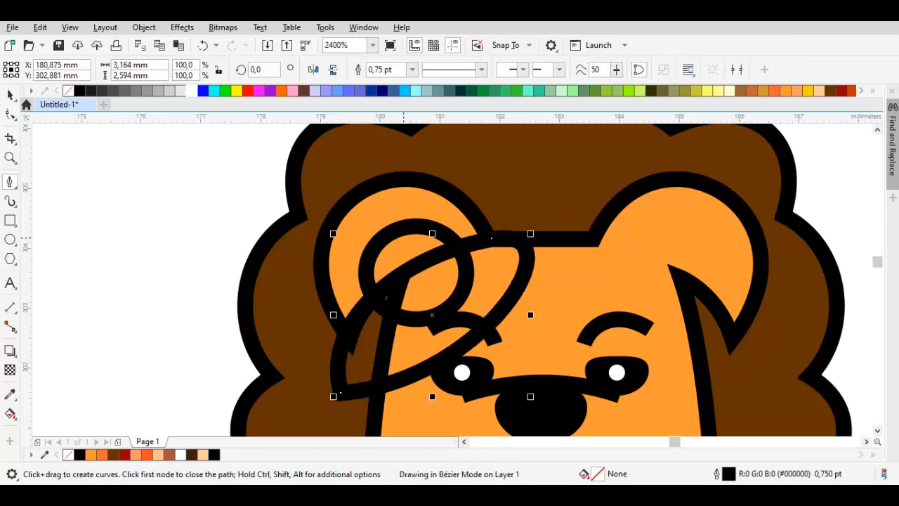
# Trim the ellipse with the closed curve and enlarge the remaining inner-ear piece to about 1.69 by 1.29 mm within the left ear
pyautogui.press('space')
pyautogui.keyDown('shift'); pyautogui.click(460, 295); pyautogui.keyUp('shift')
pyautogui.click(480, 69)
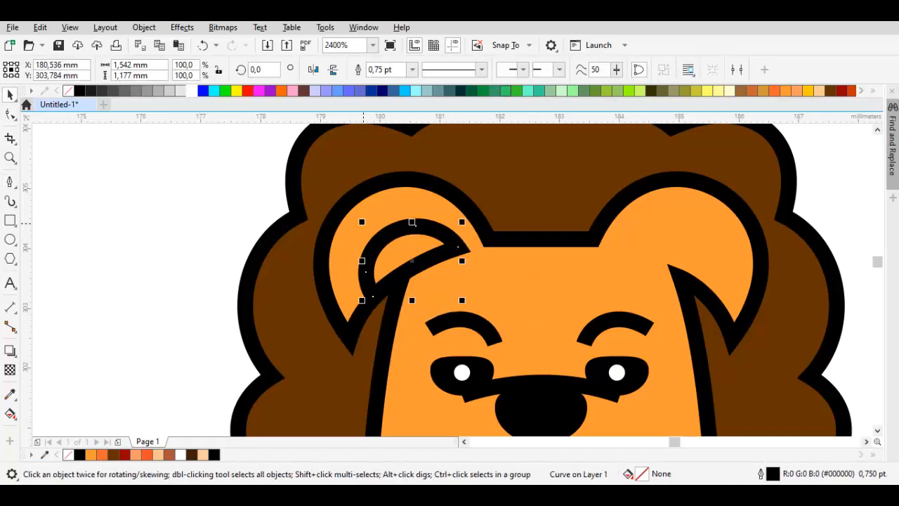
pyautogui.moveTo(362, 222); pyautogui.dragTo(333, 189)
pyautogui.hotkey('ctrl', 'z')
pyautogui.scroll(1, 377, 245)
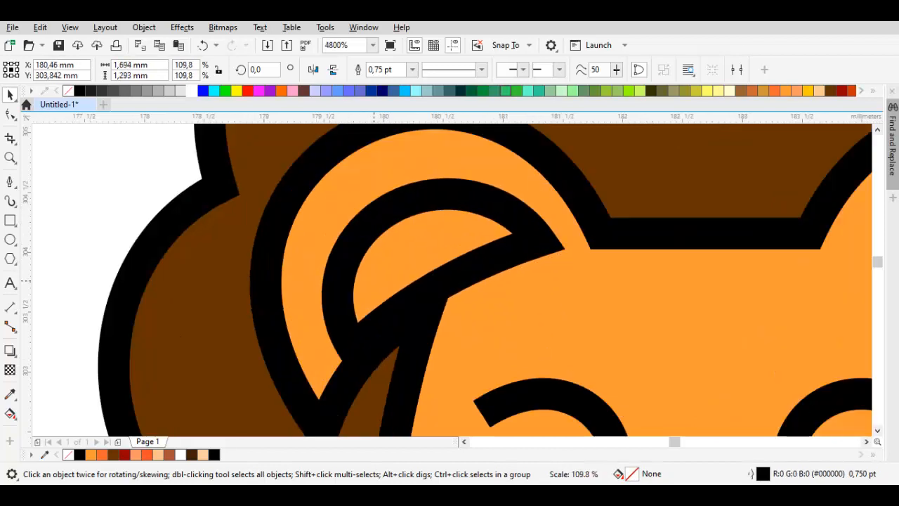
pyautogui.moveTo(374, 278); pyautogui.dragTo(382, 283)
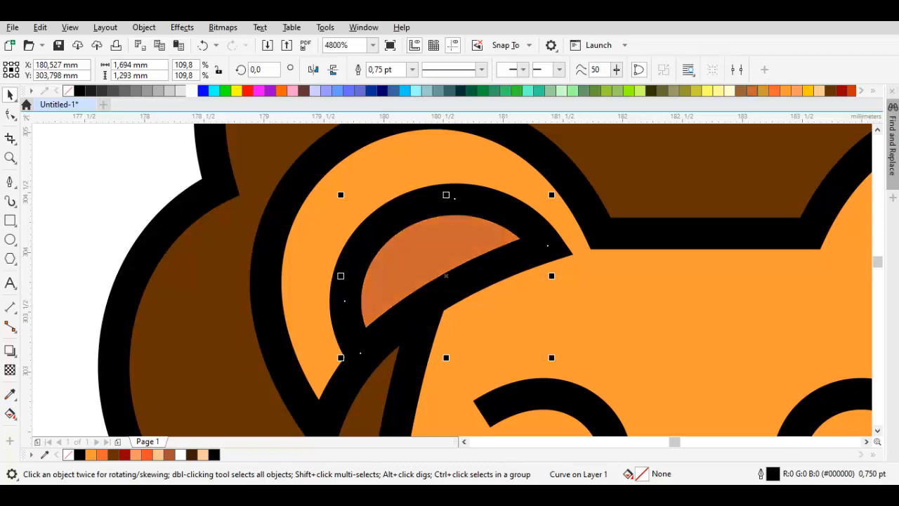
# Give the inner-ear shape a #CC6633 fill without an outline and order it directly in front of the orange face shape
pyautogui.rightClick(68, 91)
pyautogui.rightClick(475, 259)
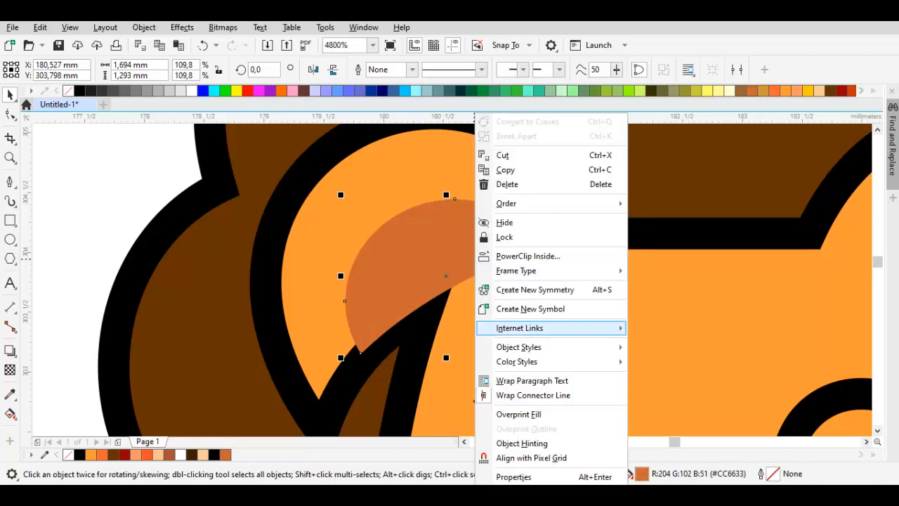
pyautogui.moveTo(506, 204)
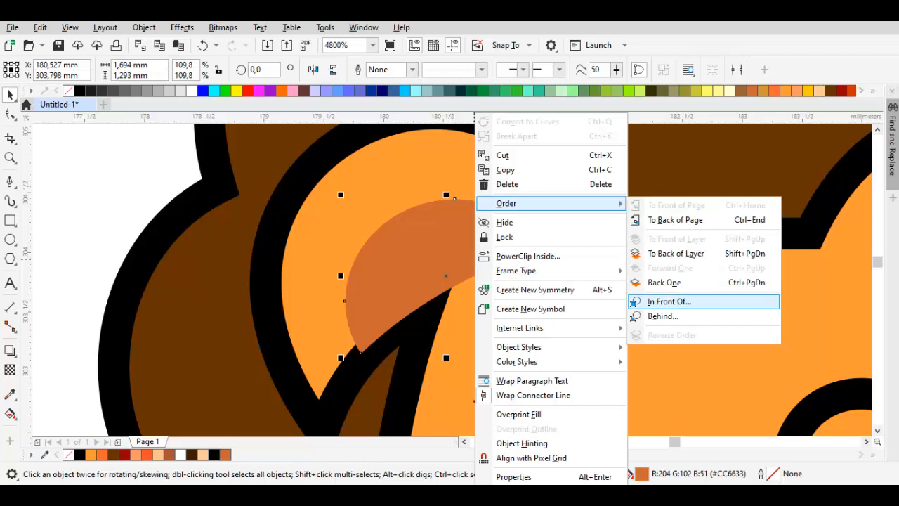
pyautogui.click(668, 301)
pyautogui.scroll(4, 449, 293)
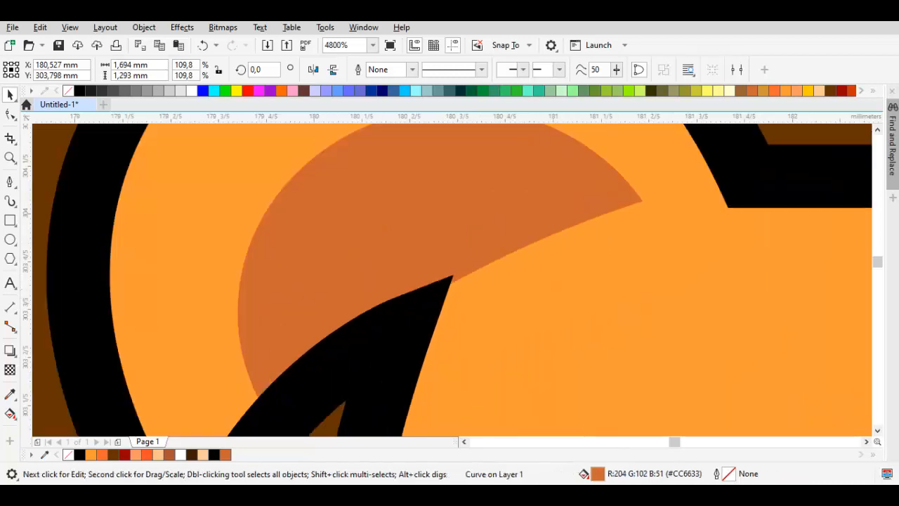
# Delete the stray node on the head's black outline just below the inner tip of the left ear
pyautogui.press('F10')
pyautogui.press('space')
pyautogui.scroll(-2, 388, 355)
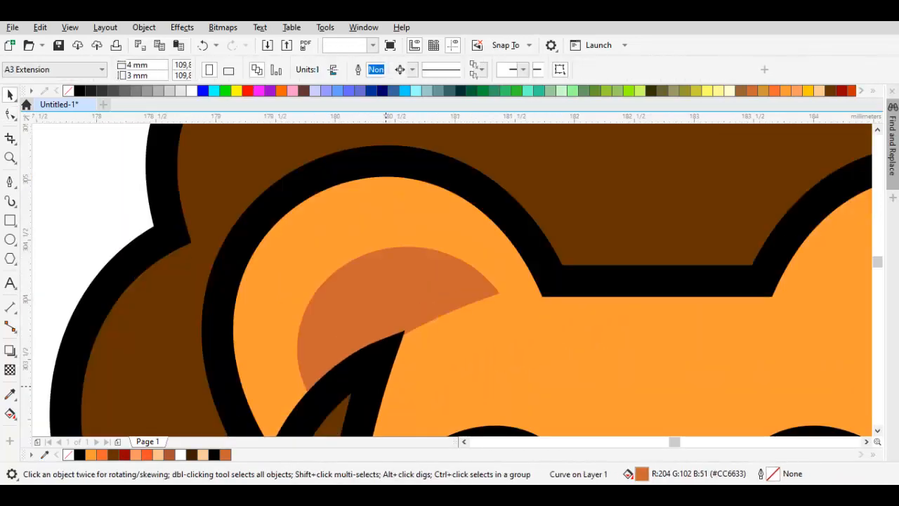
pyautogui.click(389, 357)
pyautogui.press('F10')
pyautogui.doubleClick(373, 343)
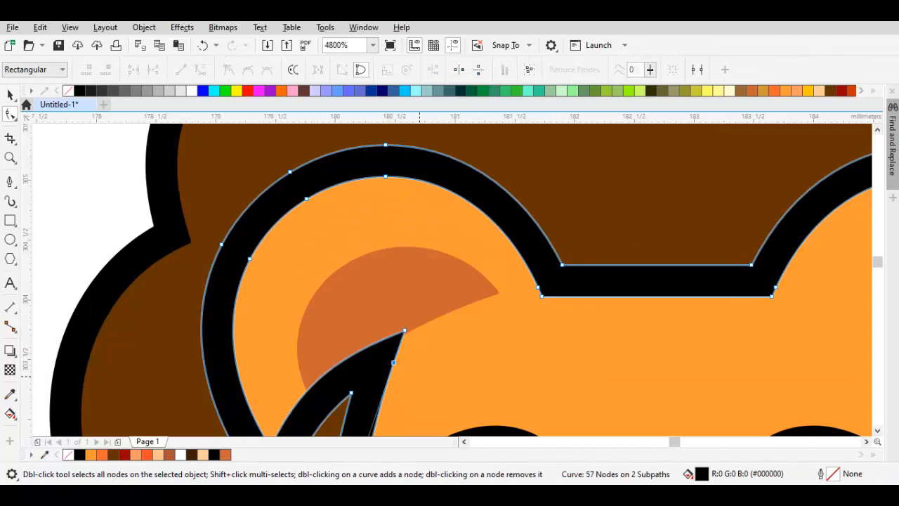
pyautogui.doubleClick(394, 362)
pyautogui.scroll(-1, 419, 372)
pyautogui.press('space')
# Move the inner-ear shape slightly so its lower edge meets the tip of the black outline
pyautogui.scroll(1, 418, 349)
pyautogui.click(415, 349)
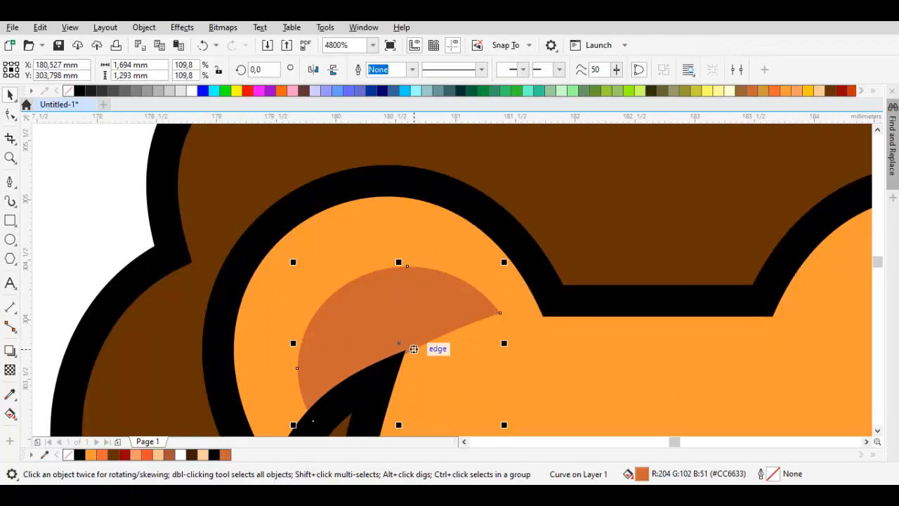
pyautogui.moveTo(406, 360); pyautogui.dragTo(411, 299)
pyautogui.scroll(-1, 407, 347)
pyautogui.press('Escape')
# Change the inner-ear shape's fill to the darker brown #994B23
pyautogui.click(395, 292)
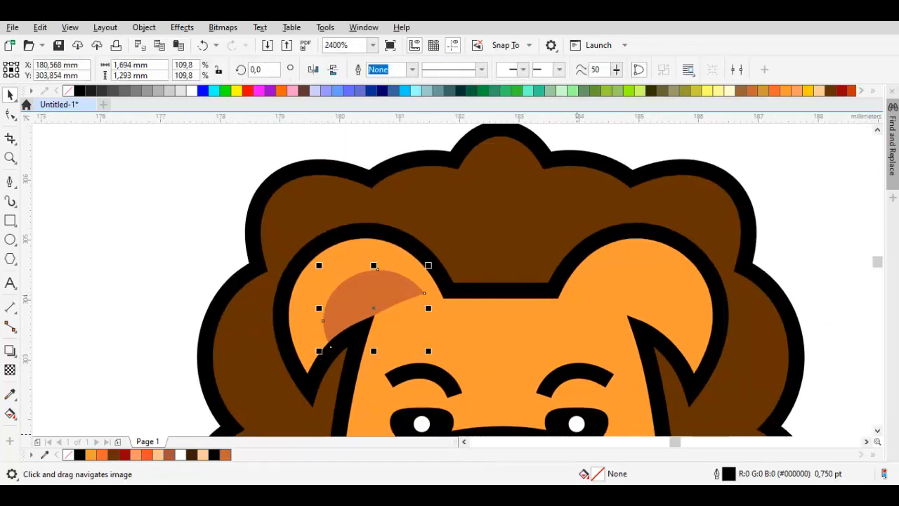
pyautogui.hotkey('shift', 'F11')
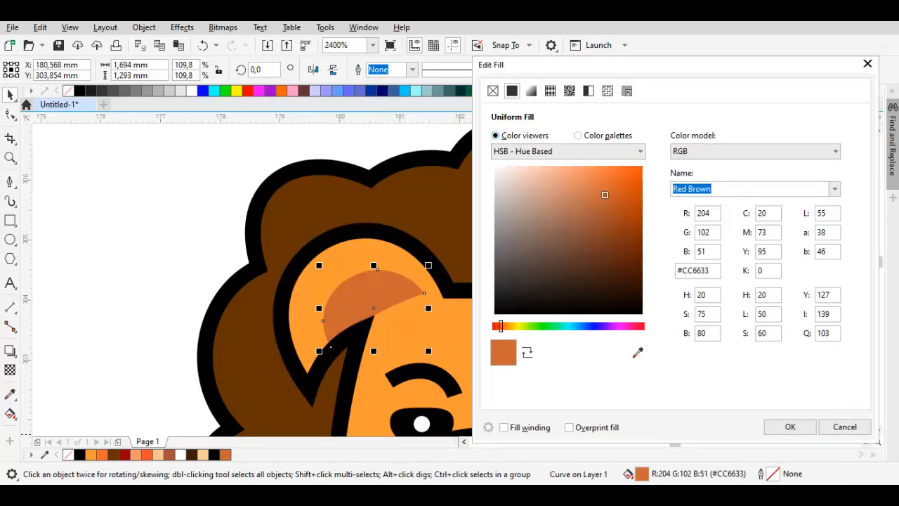
pyautogui.moveTo(605, 195); pyautogui.dragTo(609, 224)
pyautogui.click(790, 427)
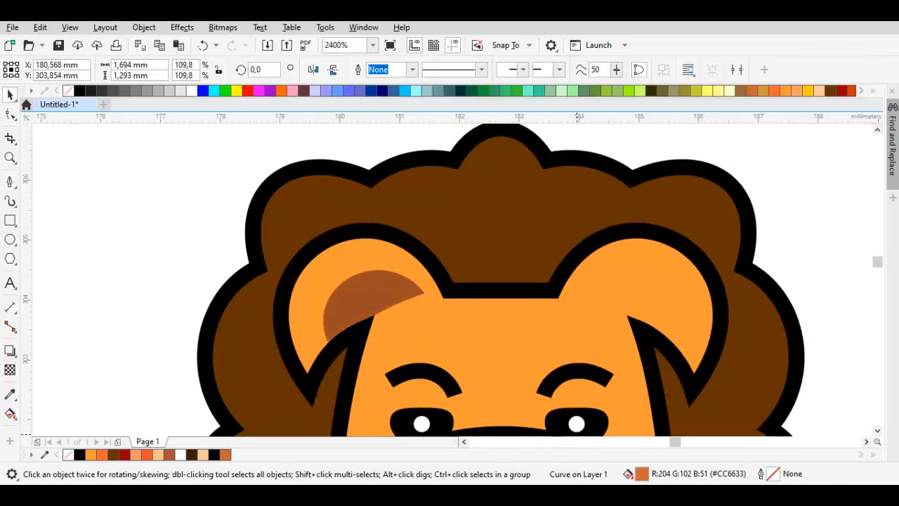
pyautogui.click(380, 296)
pyautogui.scroll(-1, 379, 297)
pyautogui.press('Escape')
# Try a higher position for the inner-ear shape within the left ear
pyautogui.scroll(1, 379, 297)
pyautogui.click(379, 314)
pyautogui.scroll(1, 378, 314)
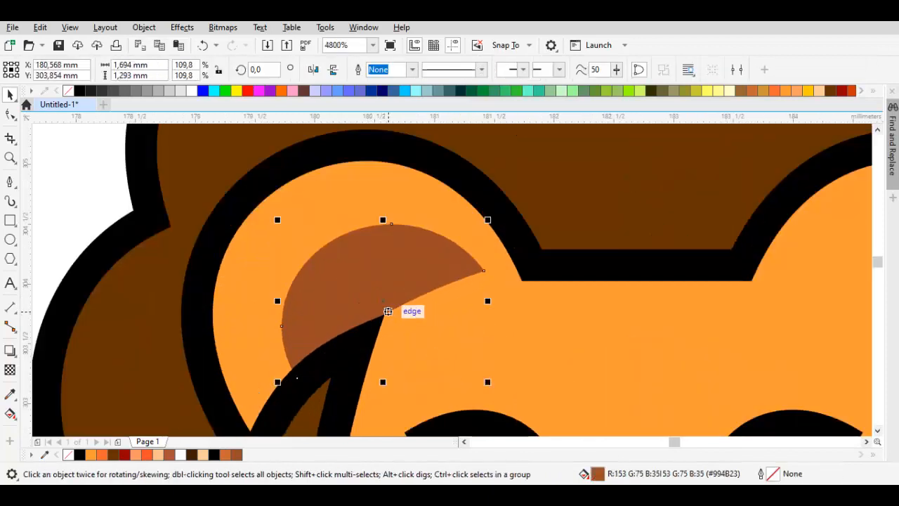
pyautogui.moveTo(389, 311); pyautogui.dragTo(350, 266)
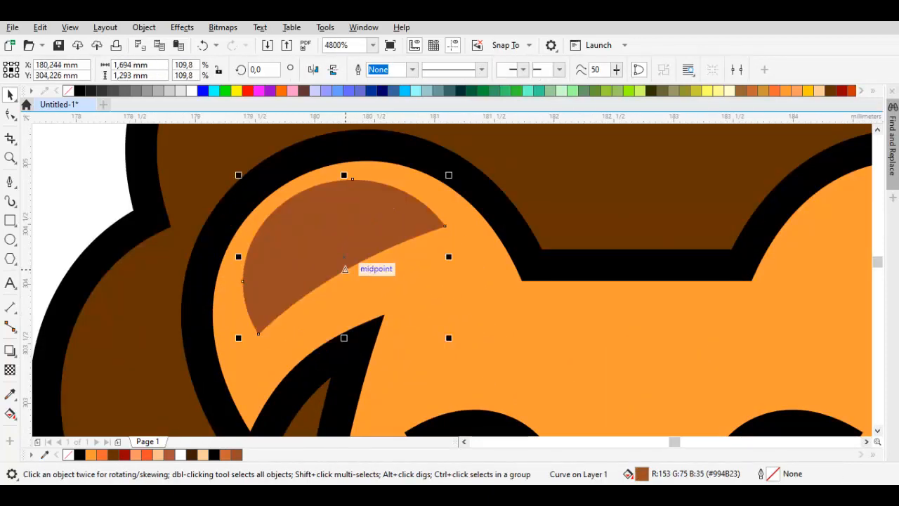
pyautogui.moveTo(373, 298); pyautogui.dragTo(384, 314)
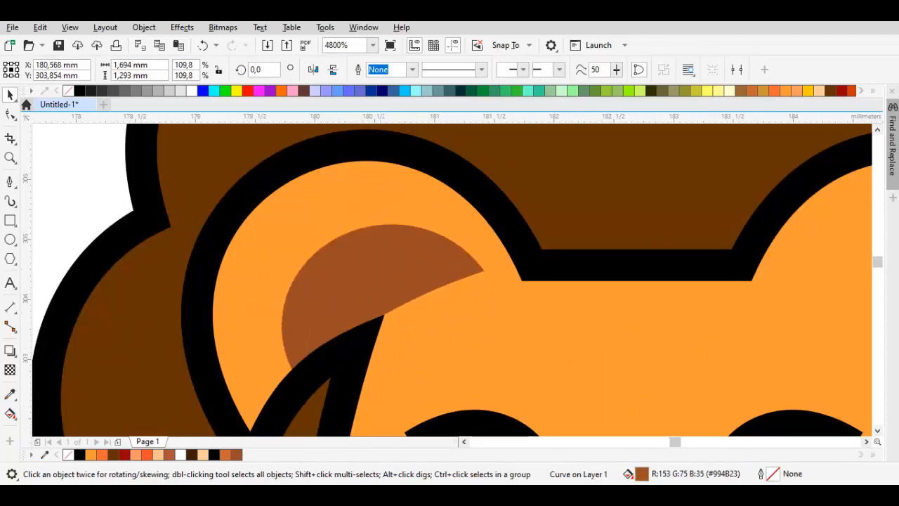
# Make a horizontally mirrored copy of the inner-ear shape and snap it to the black outline's tip in the right ear
pyautogui.scroll(-1, 385, 314)
pyautogui.moveTo(440, 308); pyautogui.dragTo(352, 309)
pyautogui.rightClick(352, 310)
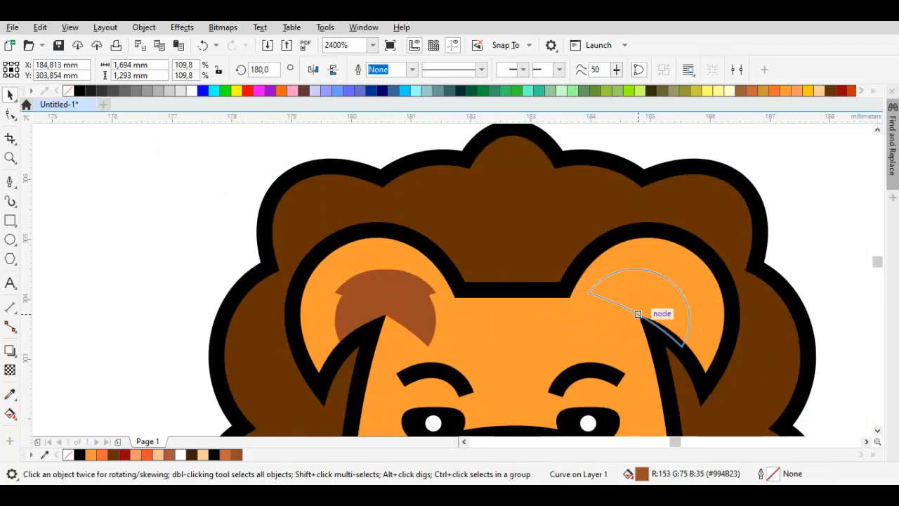
pyautogui.moveTo(638, 314); pyautogui.dragTo(400, 288)
pyautogui.keyDown('shift'); pyautogui.click(393, 281); pyautogui.keyUp('shift')
pyautogui.scroll(-1, 440, 282)
pyautogui.scroll(-1, 400, 288)
pyautogui.click(475, 396)
pyautogui.moveTo(482, 405); pyautogui.dragTo(499, 383)
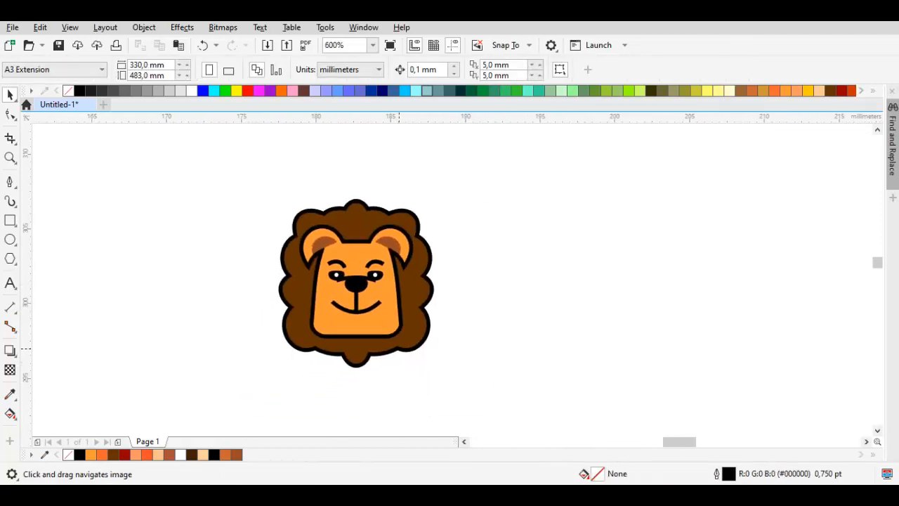
pyautogui.moveTo(413, 330); pyautogui.dragTo(370, 293)
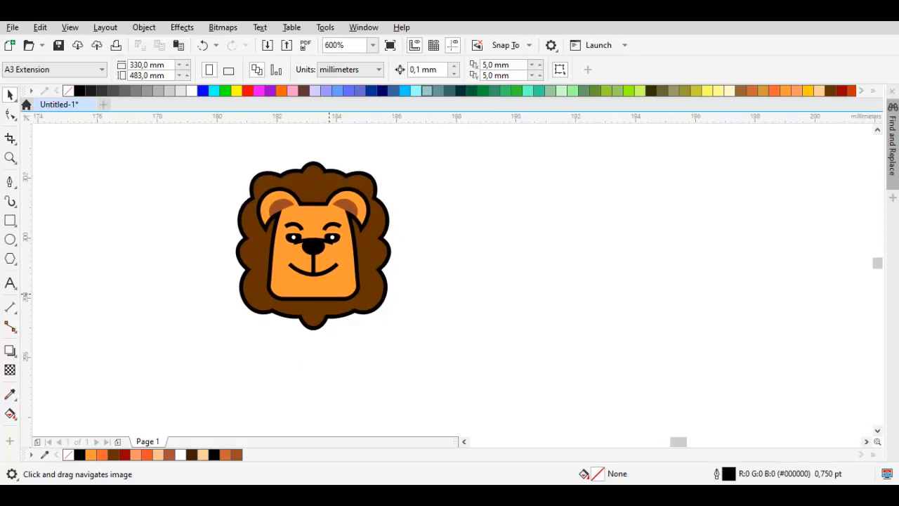
pyautogui.click(326, 297)
pyautogui.scroll(1, 326, 295)
pyautogui.moveTo(304, 303); pyautogui.dragTo(319, 378)
pyautogui.press('F10')
pyautogui.moveTo(209, 346); pyautogui.dragTo(430, 393)
pyautogui.press('space')
pyautogui.press('space')
pyautogui.moveTo(376, 377); pyautogui.dragTo(376, 373)
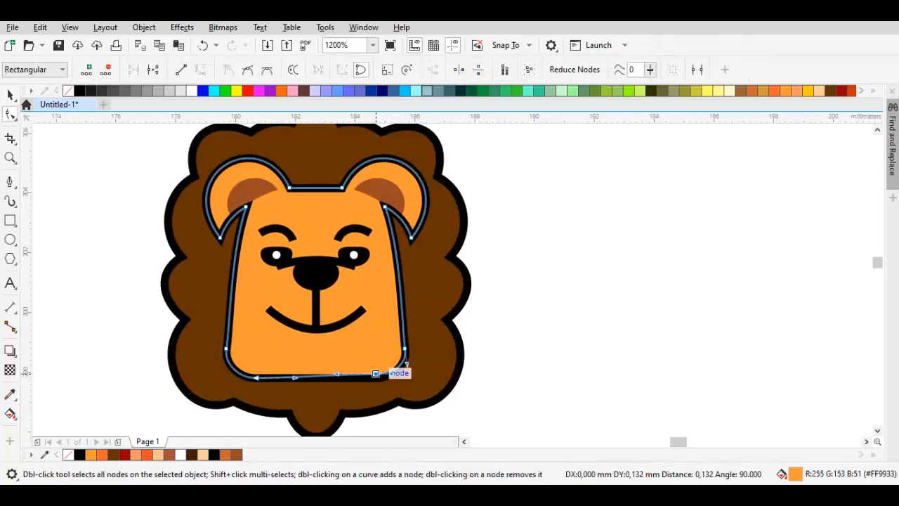
pyautogui.hotkey('ctrl', 'z')
pyautogui.moveTo(204, 335); pyautogui.dragTo(447, 395)
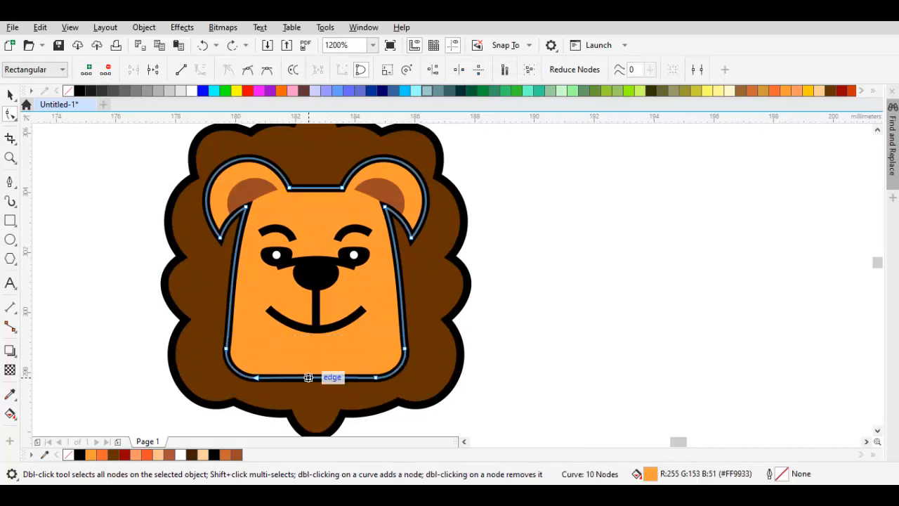
pyautogui.moveTo(309, 378); pyautogui.dragTo(310, 368)
pyautogui.press('space')
pyautogui.press('Escape')
pyautogui.scroll(1, 332, 380)
pyautogui.hotkey('ctrl', 'z')
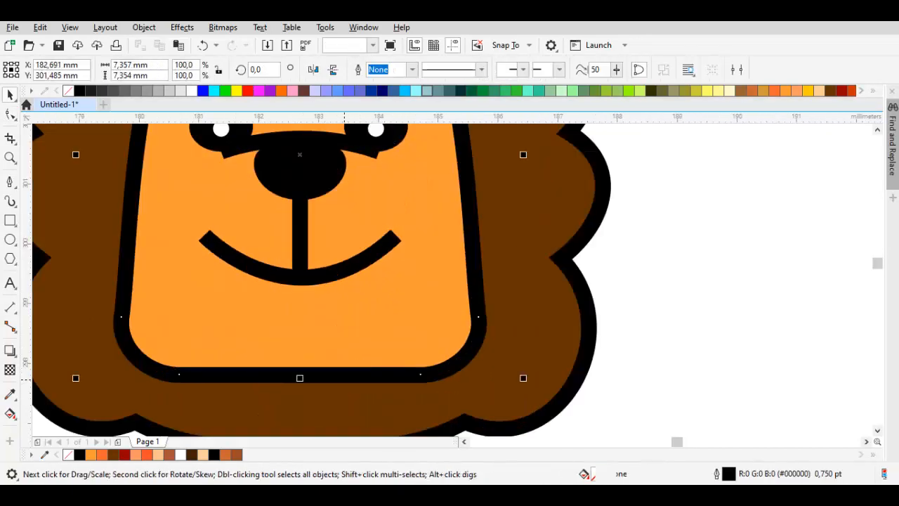
# Raise the bottom nodes of the orange face and its black outline together, making the outline about 7.33 mm high
pyautogui.press('space')
pyautogui.keyDown('shift'); pyautogui.click(130, 296); pyautogui.keyUp('shift')
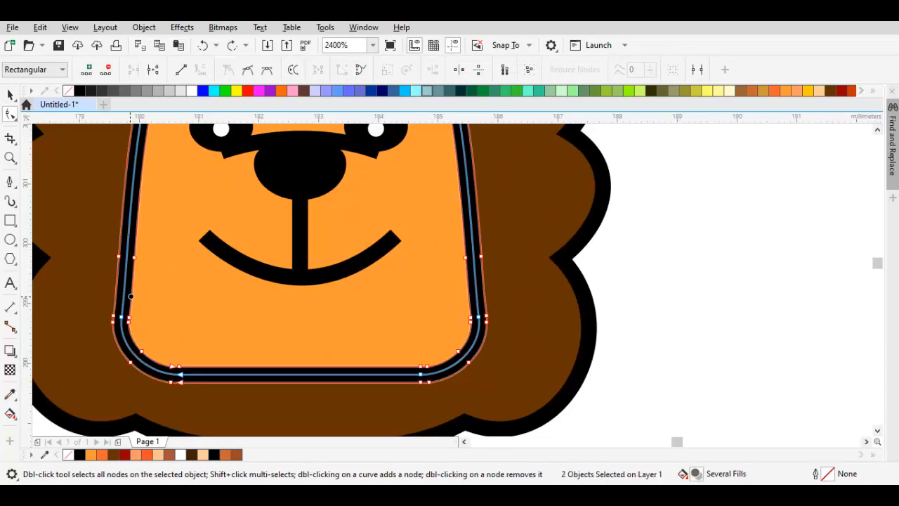
pyautogui.moveTo(510, 380); pyautogui.dragTo(567, 410)
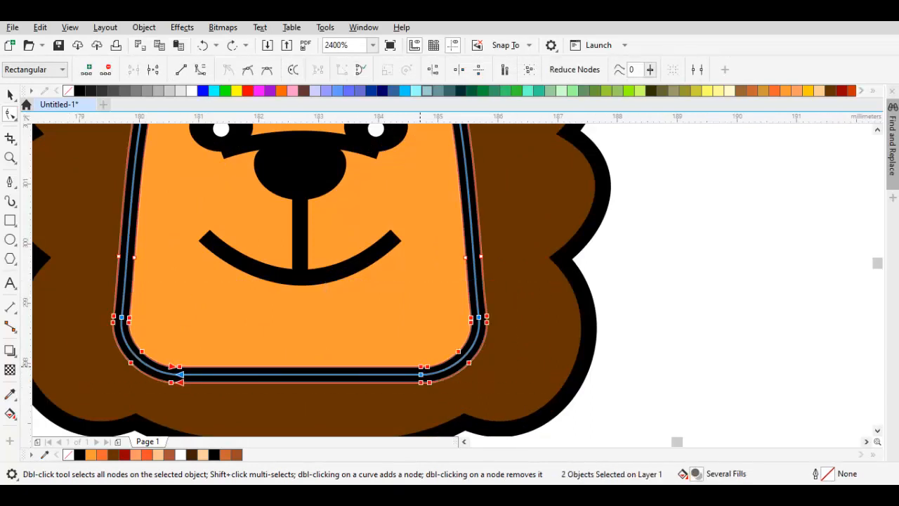
pyautogui.moveTo(180, 373); pyautogui.dragTo(180, 349)
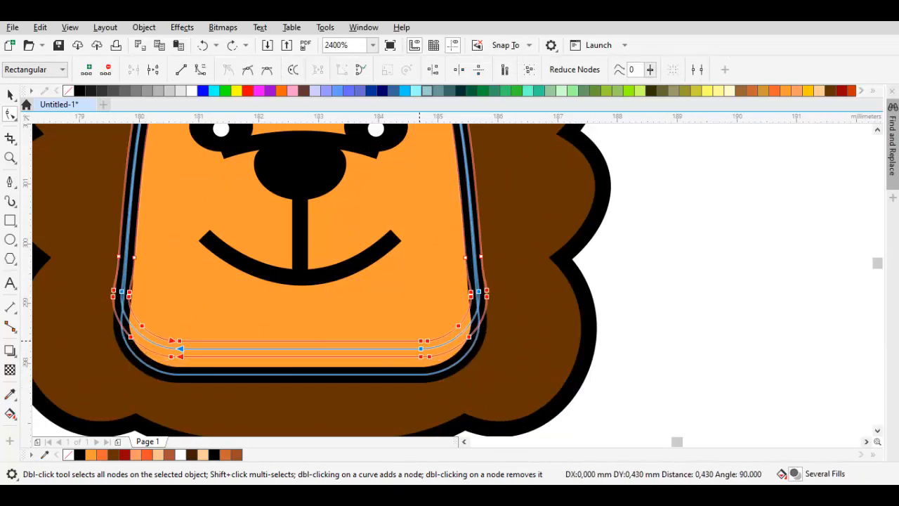
pyautogui.moveTo(420, 342); pyautogui.dragTo(419, 351)
pyautogui.scroll(-2, 424, 353)
pyautogui.press('space')
pyautogui.click(506, 349)
pyautogui.scroll(1, 490, 350)
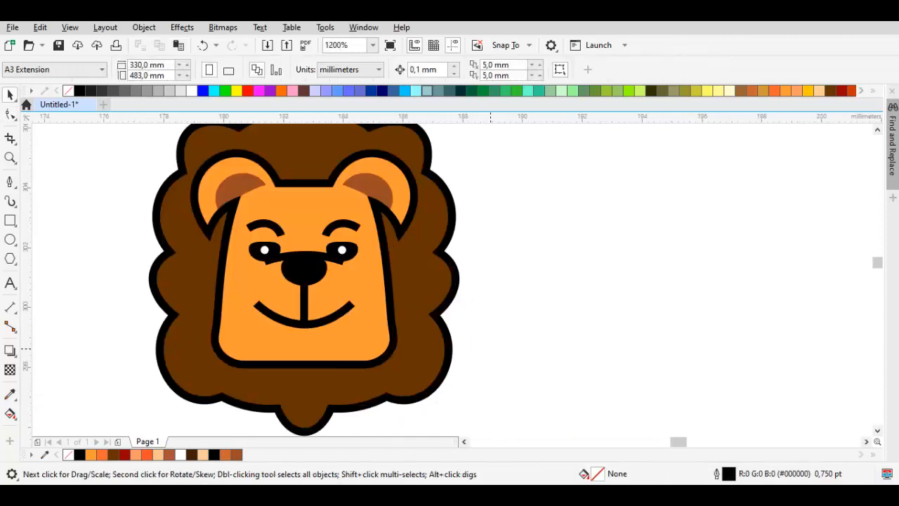
# Try to extend the black outline's inner tip at the left ear to the corner of the inner-ear shape
pyautogui.moveTo(350, 239); pyautogui.dragTo(380, 285)
pyautogui.scroll(-1, 412, 263)
pyautogui.scroll(3, 352, 243)
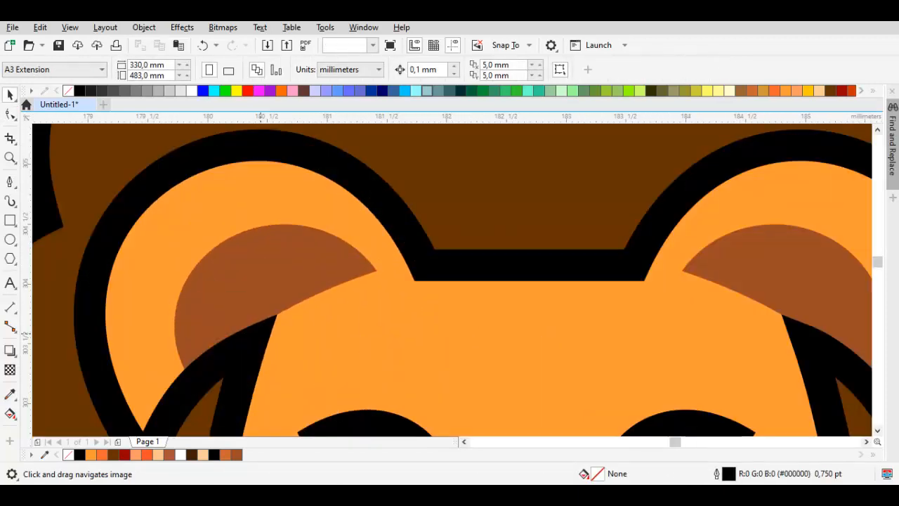
pyautogui.doubleClick(260, 334)
pyautogui.moveTo(277, 314); pyautogui.dragTo(376, 271)
pyautogui.moveTo(376, 271); pyautogui.dragTo(370, 159)
pyautogui.moveTo(314, 317); pyautogui.dragTo(209, 251)
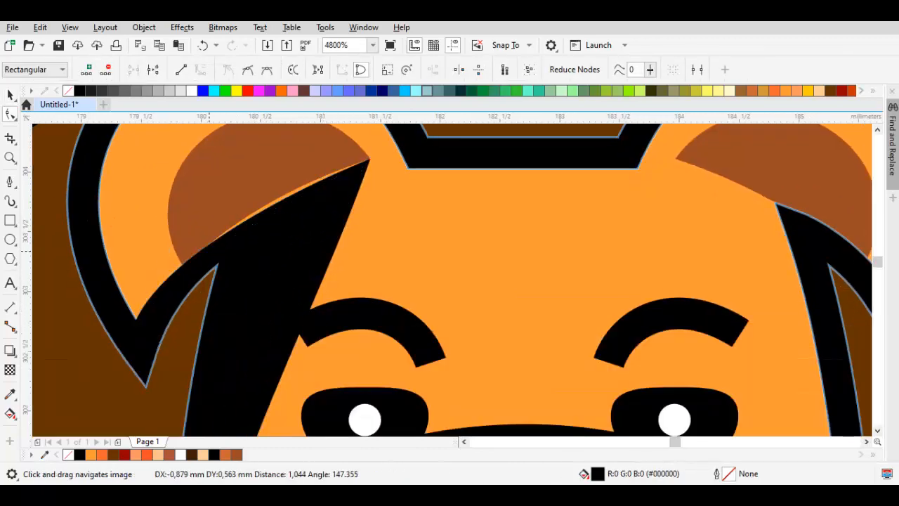
pyautogui.scroll(-4, 485, 304)
pyautogui.press('space')
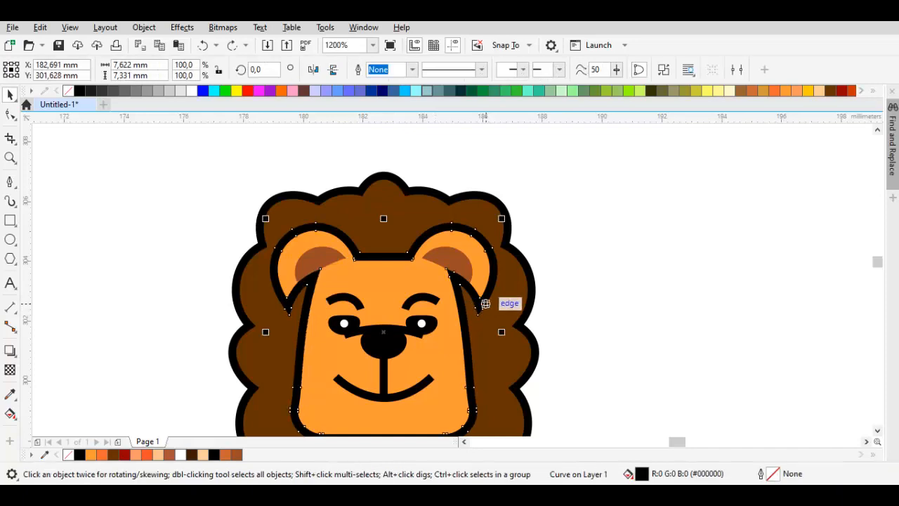
pyautogui.press('Escape')
pyautogui.scroll(4, 305, 278)
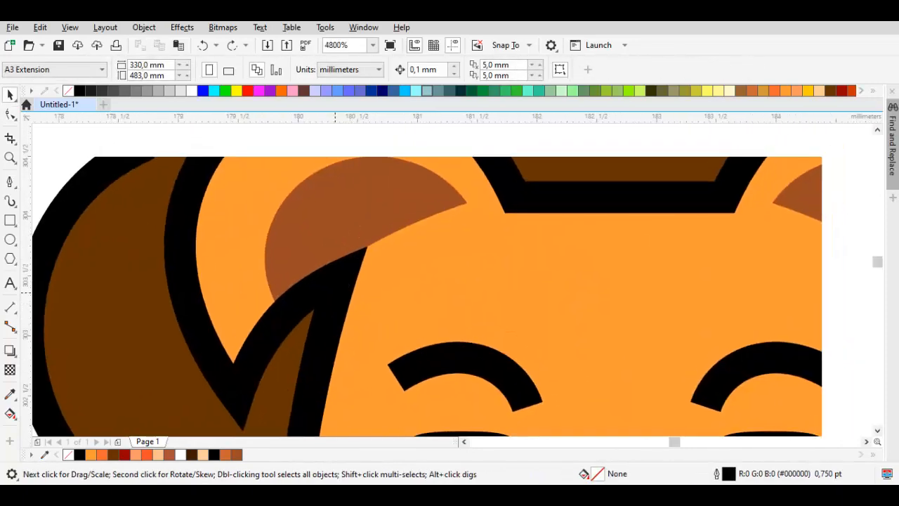
# Draw a black-outlined rectangle about 8.66 × 4.15 mm across the lower part of the mane, extending to its lower right, for the body
pyautogui.scroll(-3, 295, 232)
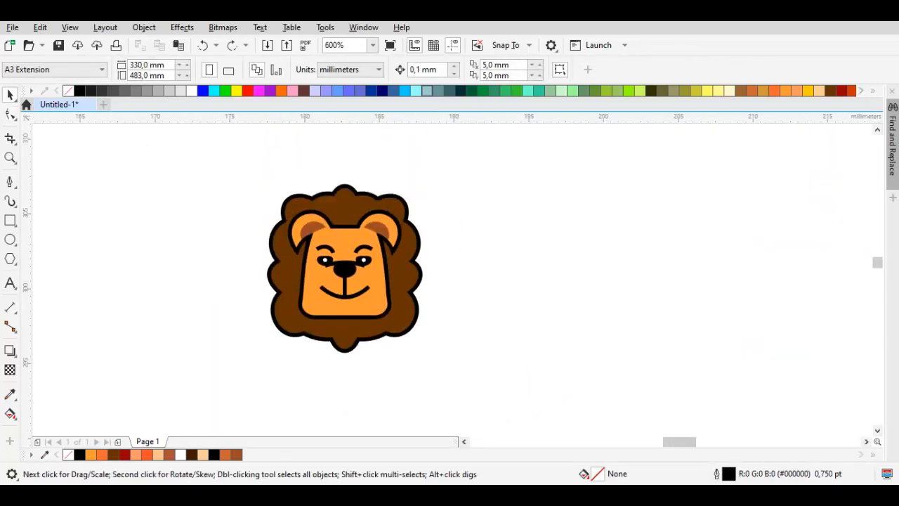
pyautogui.moveTo(345, 290); pyautogui.dragTo(333, 239)
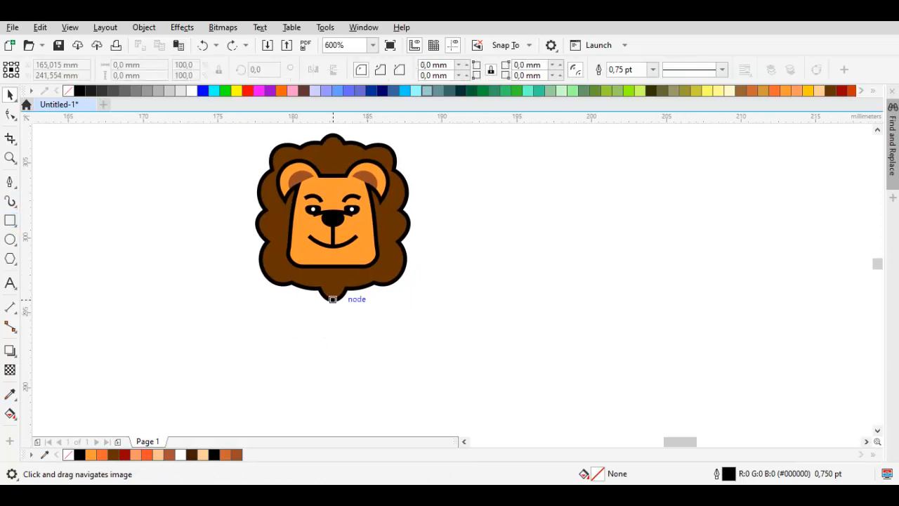
pyautogui.moveTo(411, 343)
pyautogui.mouseDown()
pyautogui.moveTo(467, 371)
pyautogui.moveTo(374, 308)
pyautogui.mouseUp()
pyautogui.press('space')
pyautogui.scroll(1, 397, 269)
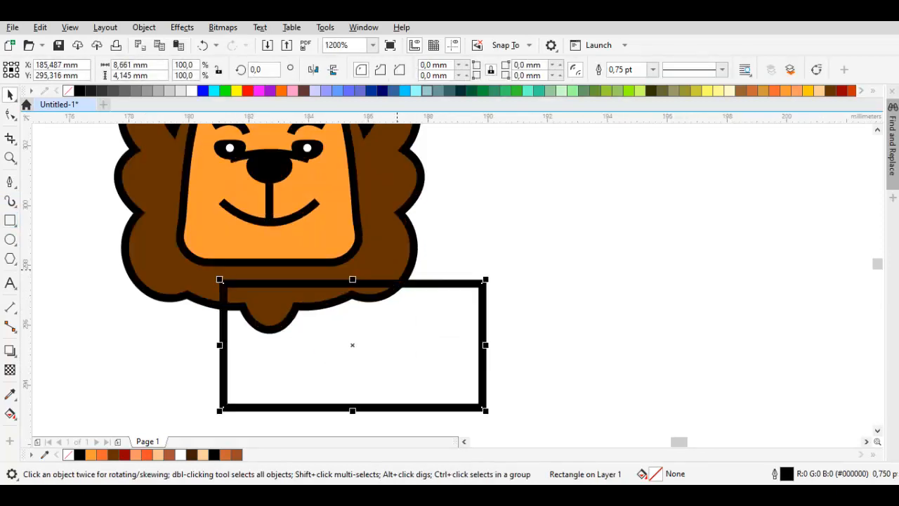
# Put the body rectangle behind the lion head and round all its corners to a radius of about 1.44 mm
pyautogui.moveTo(397, 270); pyautogui.dragTo(414, 249)
pyautogui.click(10, 115)
pyautogui.moveTo(241, 261); pyautogui.dragTo(278, 261)
pyautogui.press('space')
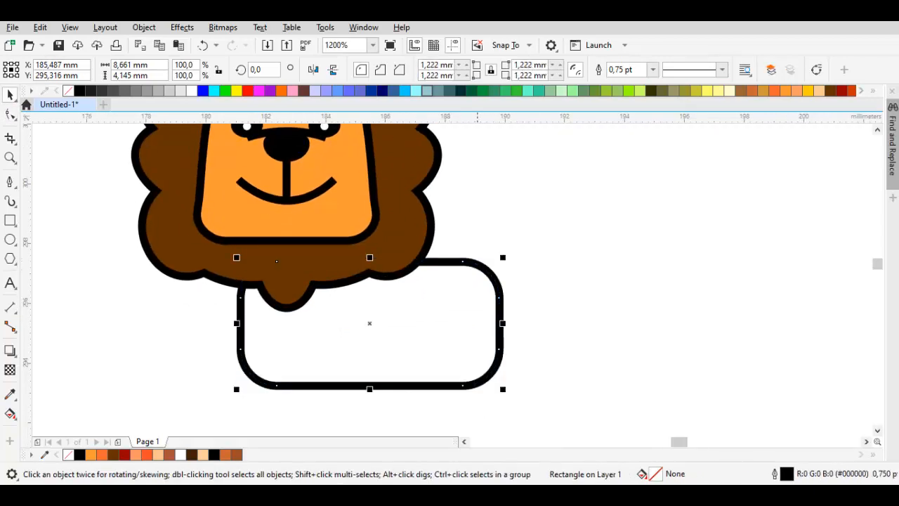
pyautogui.press('space')
pyautogui.moveTo(462, 261); pyautogui.dragTo(455, 261)
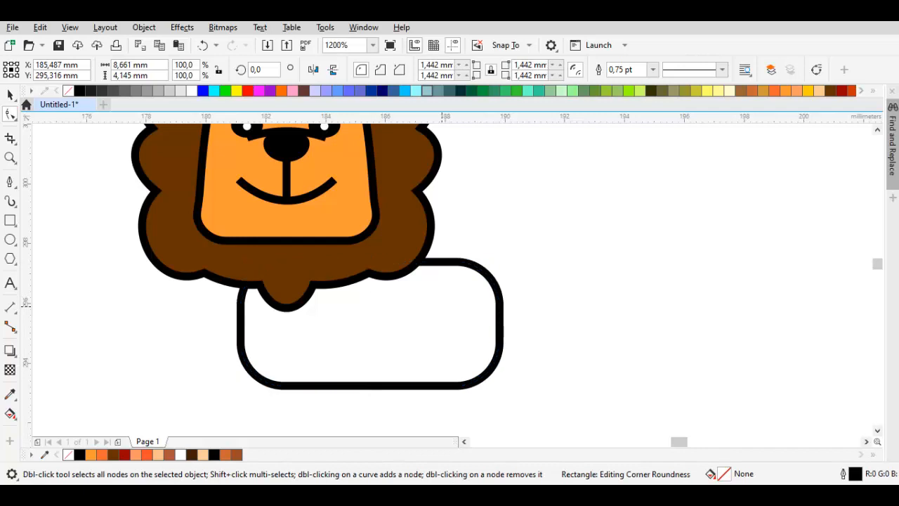
# Shift the rounded body rectangle up slightly and enlarge it proportionally to about 8.82 × 4.22 mm
pyautogui.press('space')
pyautogui.moveTo(499, 324); pyautogui.dragTo(500, 309)
pyautogui.moveTo(505, 245); pyautogui.dragTo(508, 243)
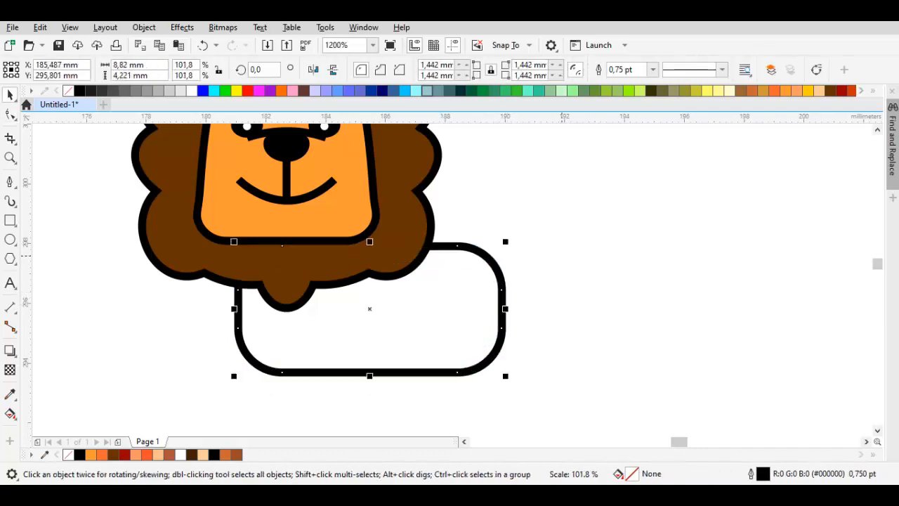
pyautogui.click(559, 330)
# Narrow the body rectangle symmetrically to about 7.67 mm and shift it slightly up and inward under the mane
pyautogui.scroll(-1, 559, 330)
pyautogui.moveTo(537, 334); pyautogui.dragTo(535, 376)
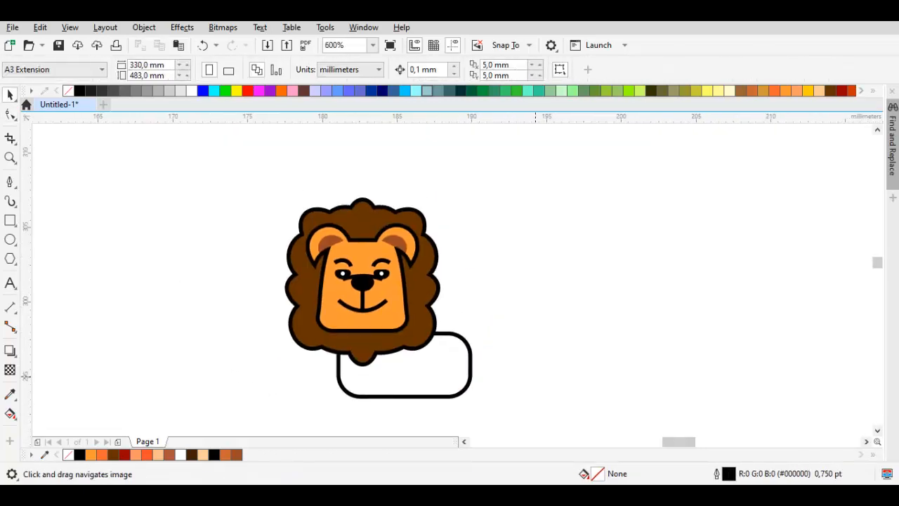
pyautogui.scroll(1, 418, 357)
pyautogui.moveTo(414, 430); pyautogui.dragTo(425, 345)
pyautogui.click(423, 350)
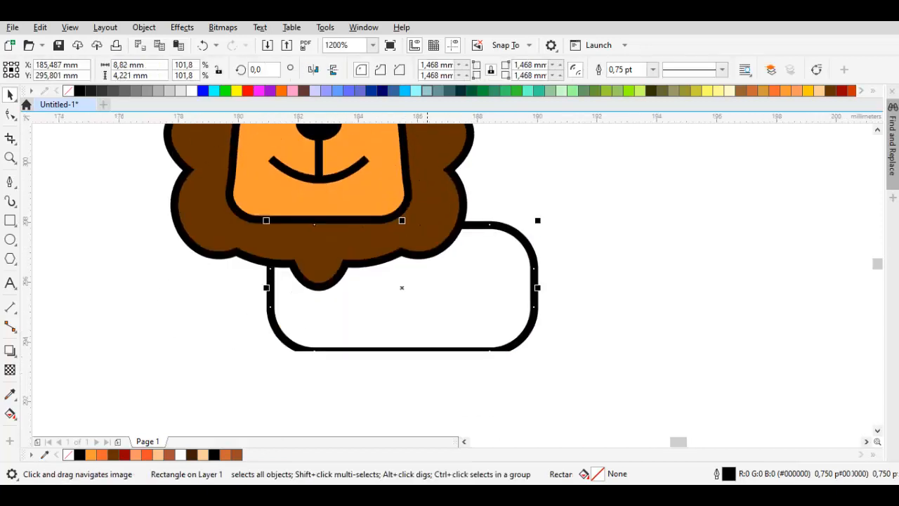
pyautogui.moveTo(539, 288); pyautogui.dragTo(521, 288)
pyautogui.moveTo(516, 311); pyautogui.dragTo(508, 305)
pyautogui.click(612, 292)
# Fill the body rectangle with the orange sampled from the lion's face
pyautogui.click(506, 242)
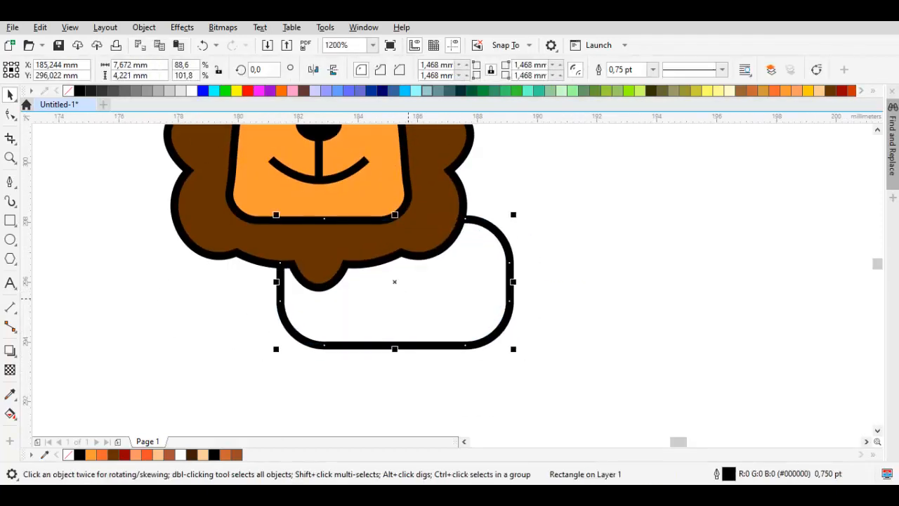
pyautogui.moveTo(485, 221); pyautogui.dragTo(499, 269)
pyautogui.press('i')
pyautogui.click(390, 246)
pyautogui.click(466, 369)
pyautogui.press('space')
pyautogui.scroll(-1, 466, 368)
pyautogui.press('Escape')
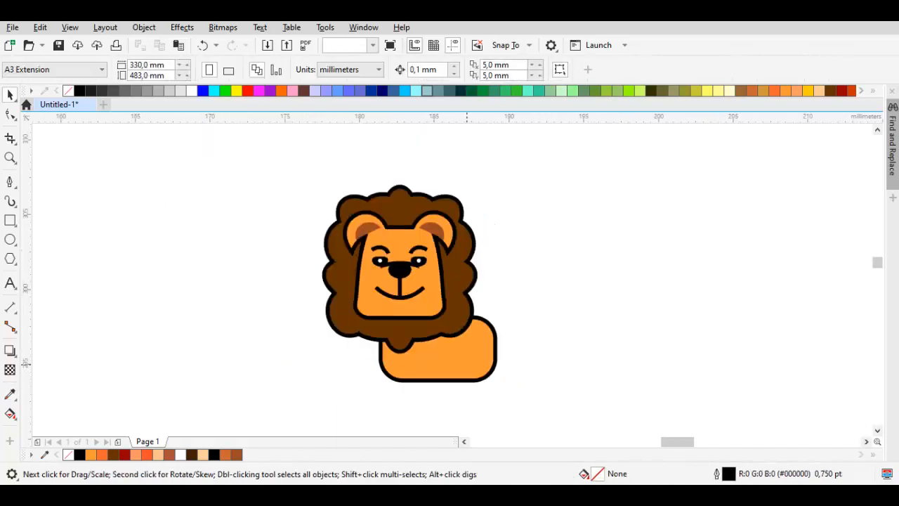
# Convert the body rectangle to curves and delete the two nodes on each vertical side to round both ends
pyautogui.click(434, 357)
pyautogui.scroll(1, 434, 357)
pyautogui.click(441, 269)
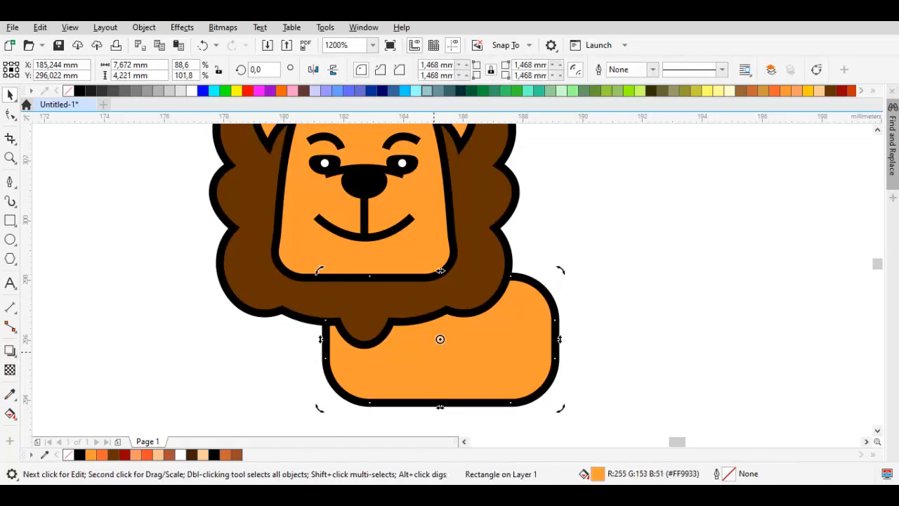
pyautogui.hotkey('ctrl', 'q')
pyautogui.press('F10')
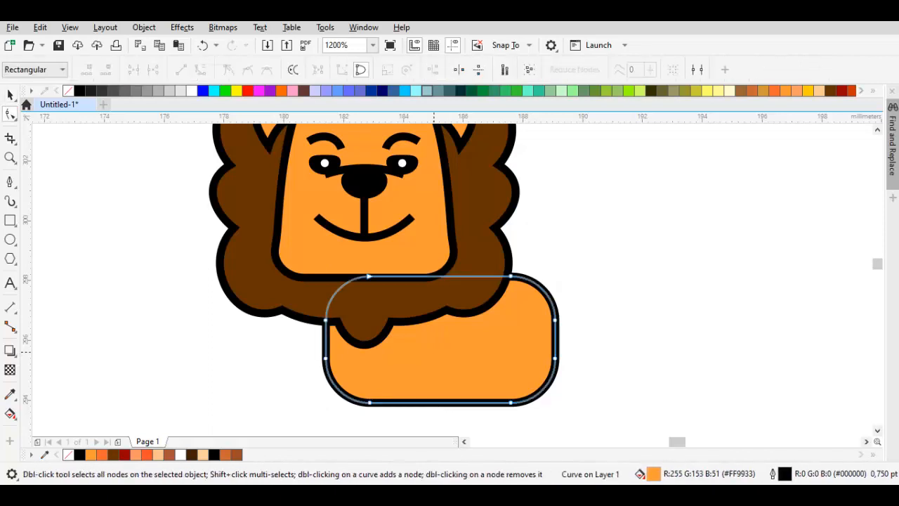
pyautogui.moveTo(311, 307); pyautogui.dragTo(363, 372)
pyautogui.press('Delete')
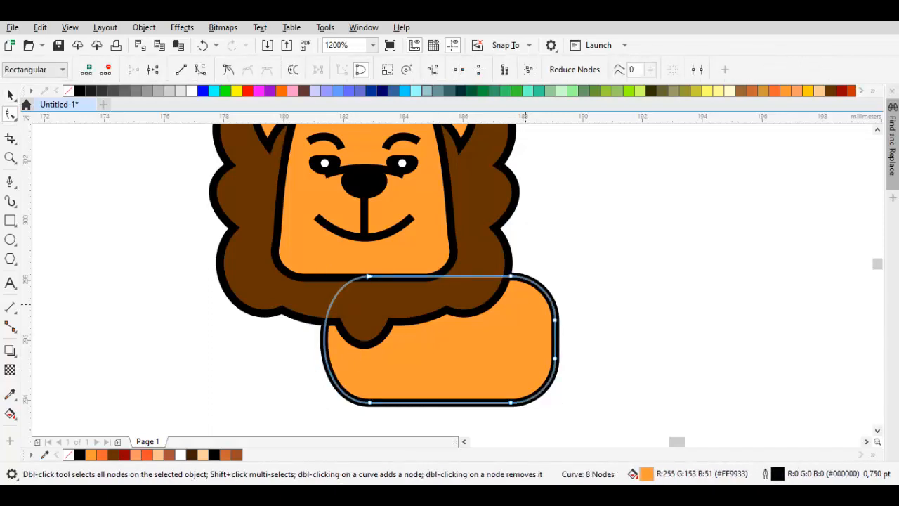
pyautogui.moveTo(532, 300); pyautogui.dragTo(605, 382)
pyautogui.press('Delete')
pyautogui.press('space')
pyautogui.click(614, 349)
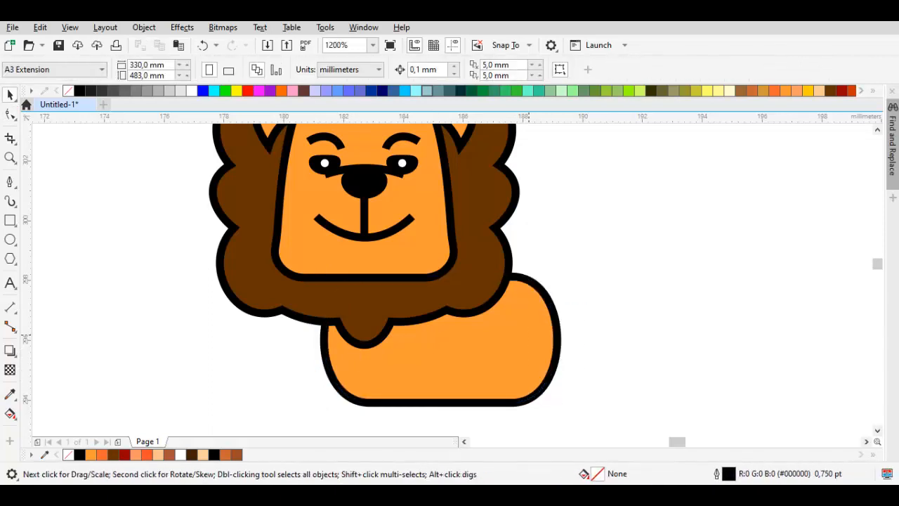
# Make a scaled-down copy of the body, about 1.46 × 1.87 mm, and place it as a leg at the body's lower-left corner
pyautogui.click(516, 342)
pyautogui.moveTo(517, 342); pyautogui.dragTo(523, 313)
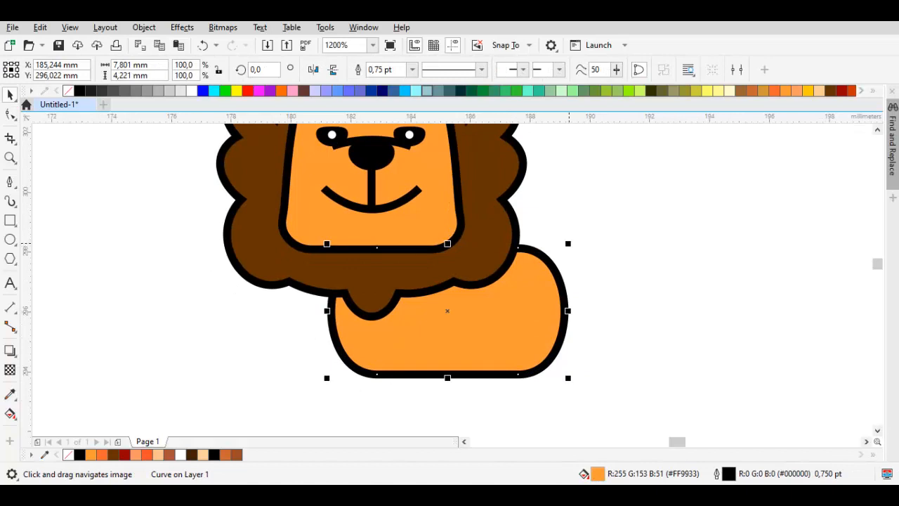
pyautogui.moveTo(569, 244); pyautogui.dragTo(513, 273)
pyautogui.rightClick(514, 273)
pyautogui.moveTo(501, 298); pyautogui.dragTo(502, 273)
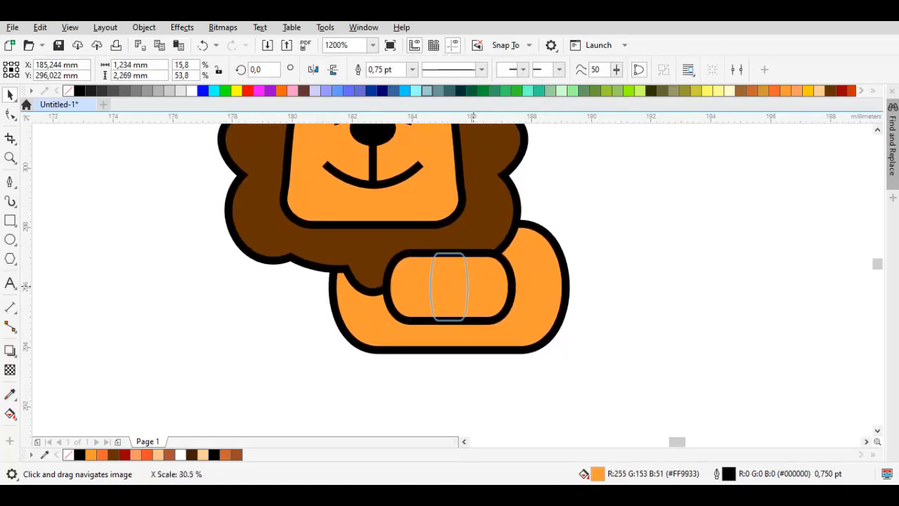
pyautogui.moveTo(478, 288); pyautogui.dragTo(477, 287)
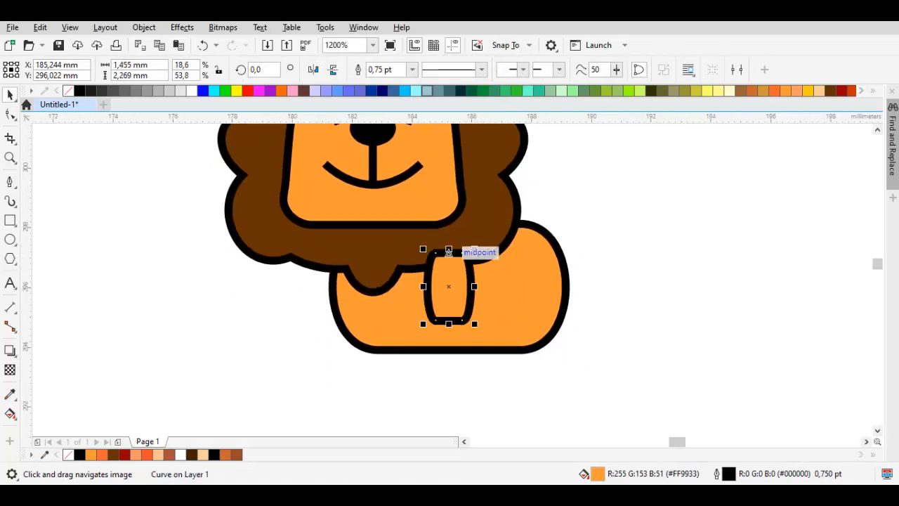
pyautogui.moveTo(448, 260); pyautogui.dragTo(356, 322)
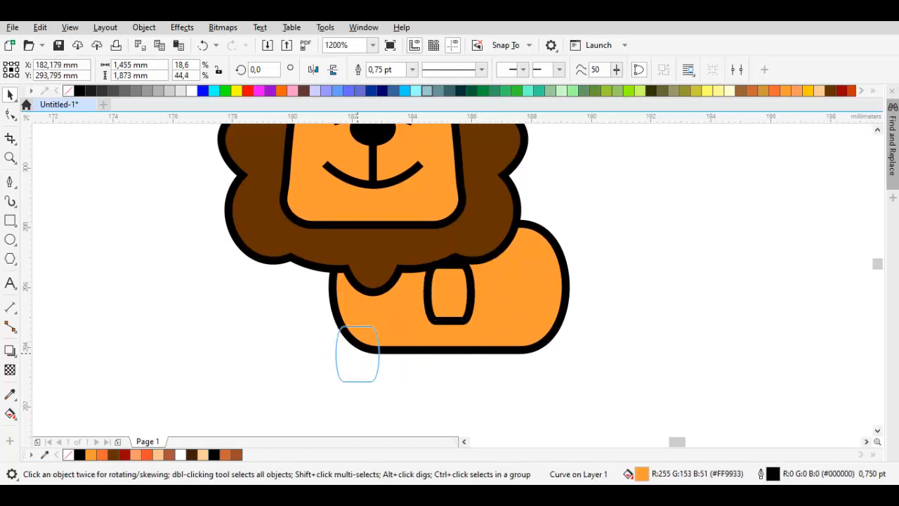
pyautogui.moveTo(384, 349); pyautogui.dragTo(352, 349)
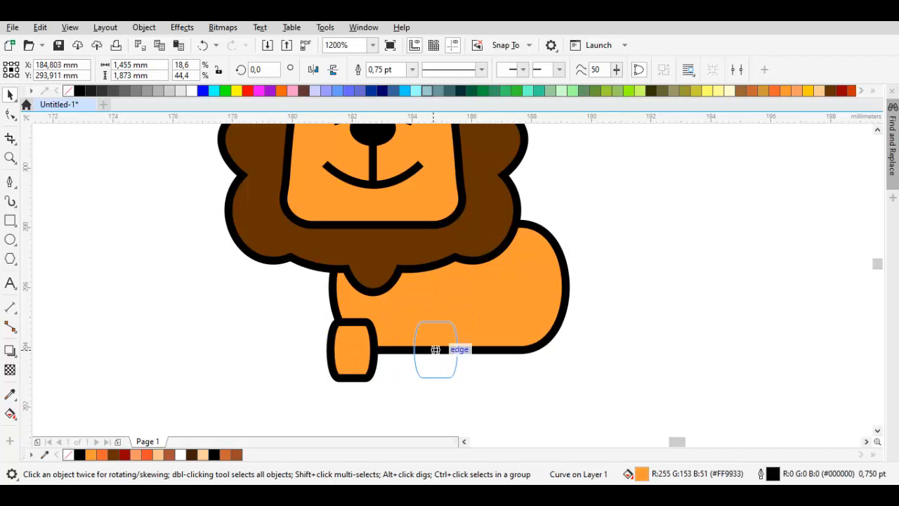
# Copy the leg to the middle and right end of the body's bottom edge, scaling the right one to about 1.08 × 1.39 mm
pyautogui.moveTo(449, 349); pyautogui.dragTo(447, 349)
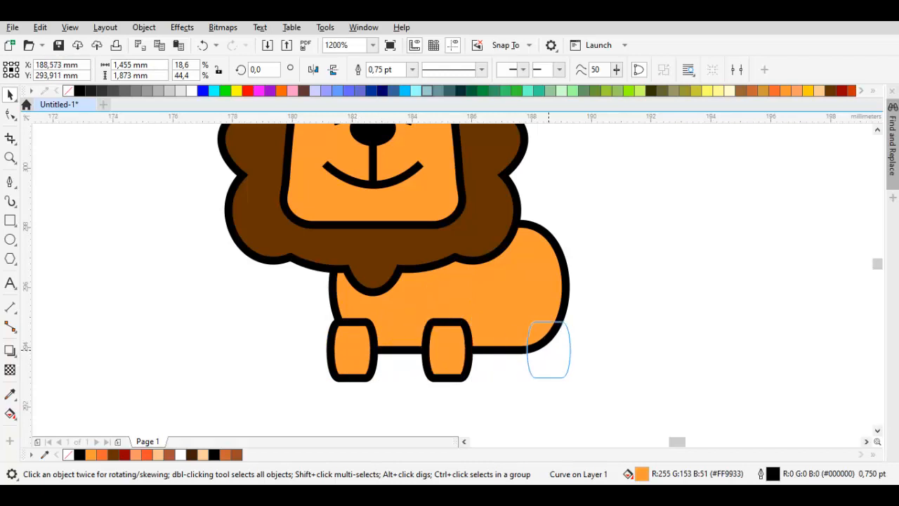
pyautogui.moveTo(548, 349); pyautogui.dragTo(549, 349)
pyautogui.moveTo(572, 377); pyautogui.dragTo(562, 365)
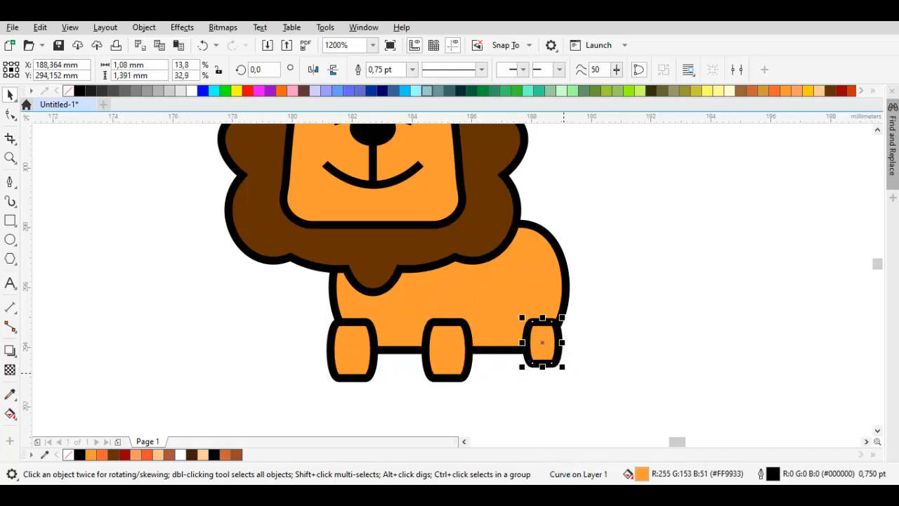
# Try to weld the body and its three legs into a single shape
pyautogui.moveTo(272, 292); pyautogui.dragTo(666, 429)
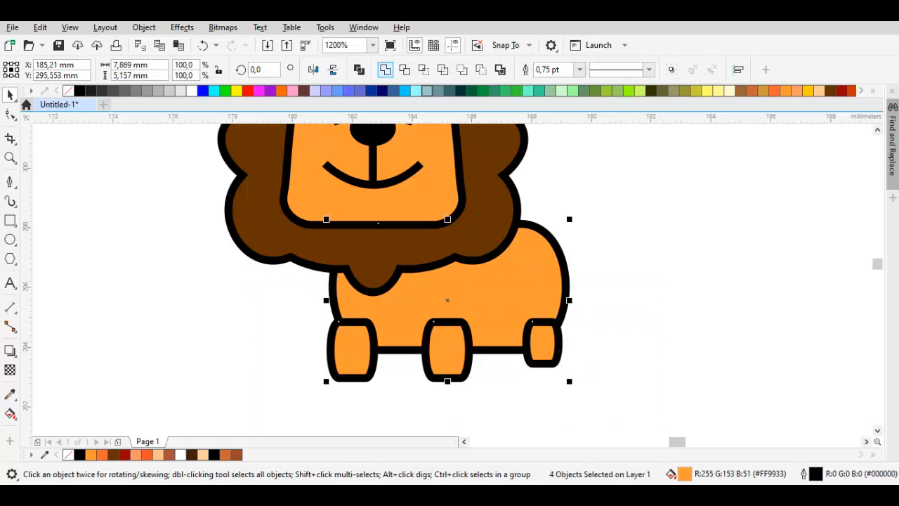
pyautogui.click(385, 70)
pyautogui.scroll(-1, 567, 323)
pyautogui.click(568, 324)
pyautogui.scroll(1, 499, 323)
# Try to smooth the welded body's sides by deleting the nodes where the outer legs join it
pyautogui.doubleClick(446, 318)
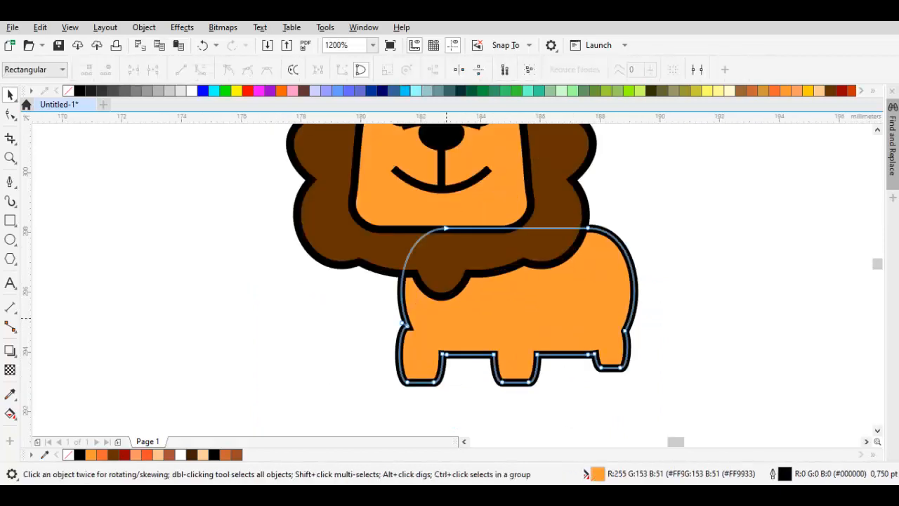
pyautogui.moveTo(390, 301)
pyautogui.mouseDown()
pyautogui.moveTo(390, 336)
pyautogui.moveTo(422, 341)
pyautogui.mouseUp()
pyautogui.press('Delete')
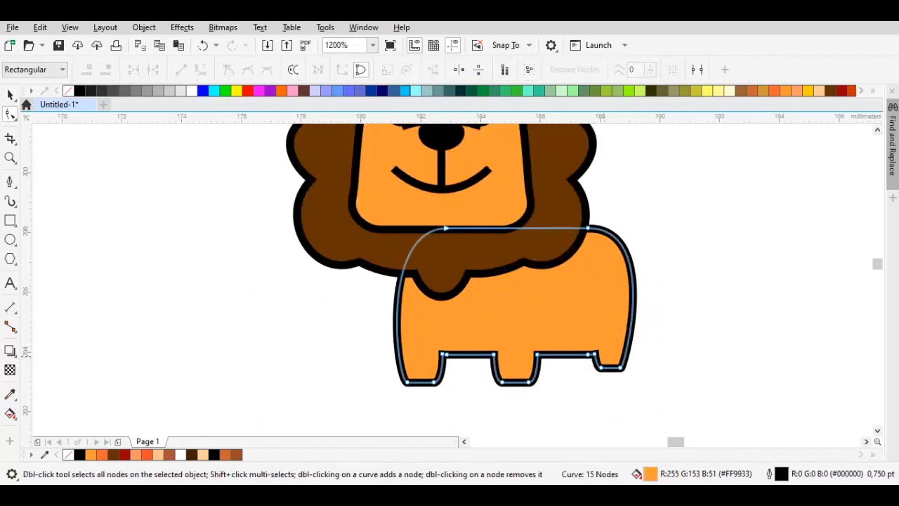
pyautogui.press('space')
pyautogui.moveTo(617, 284); pyautogui.dragTo(585, 298)
pyautogui.hotkey('ctrl', 'z')
pyautogui.click(676, 299)
# Try to clean up the belly line by deleting the surplus nodes beside the left and right legs
pyautogui.scroll(-1, 695, 298)
pyautogui.scroll(2, 526, 322)
pyautogui.moveTo(526, 323); pyautogui.dragTo(482, 335)
pyautogui.click(504, 302)
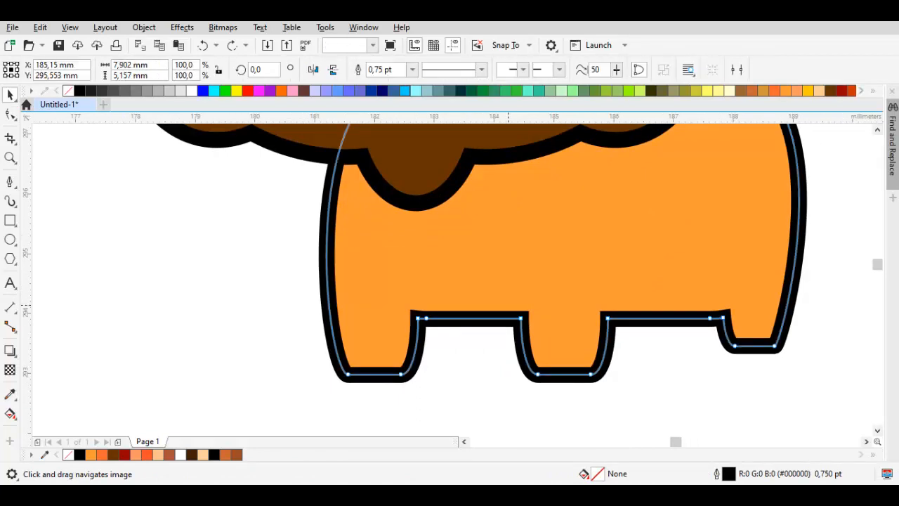
pyautogui.scroll(2, 428, 320)
pyautogui.press('space')
pyautogui.scroll(-2, 432, 286)
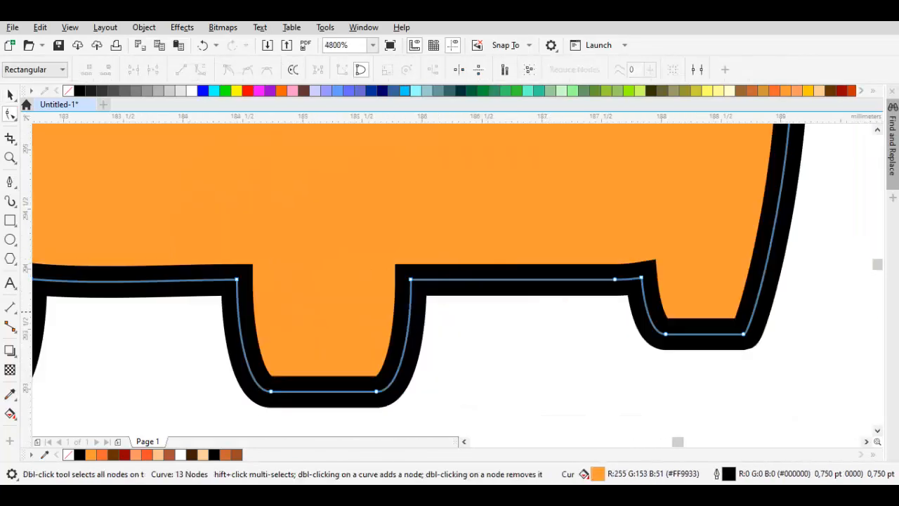
pyautogui.scroll(1, 513, 290)
pyautogui.moveTo(529, 312); pyautogui.dragTo(519, 373)
pyautogui.press('Delete')
# Try to give the lion a sloping back by deleting the node at the body's upper right
pyautogui.scroll(-2, 548, 316)
pyautogui.press('space')
pyautogui.press('Escape')
pyautogui.moveTo(531, 338); pyautogui.dragTo(503, 378)
pyautogui.press('F10')
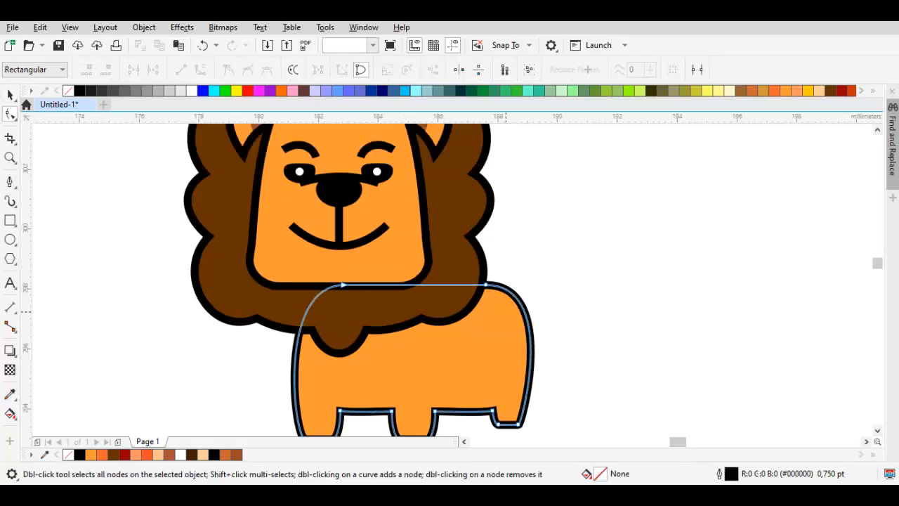
pyautogui.doubleClick(487, 286)
pyautogui.press('space')
pyautogui.click(581, 275)
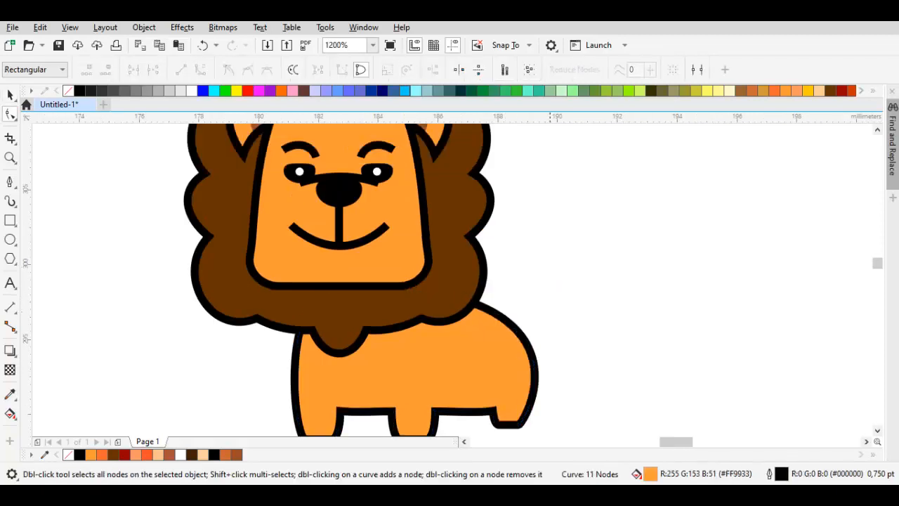
# Try to reshape the curve of the lion's rump from the outer bottom node of the rear leg
pyautogui.scroll(-1, 581, 276)
pyautogui.scroll(1, 534, 309)
pyautogui.click(484, 323)
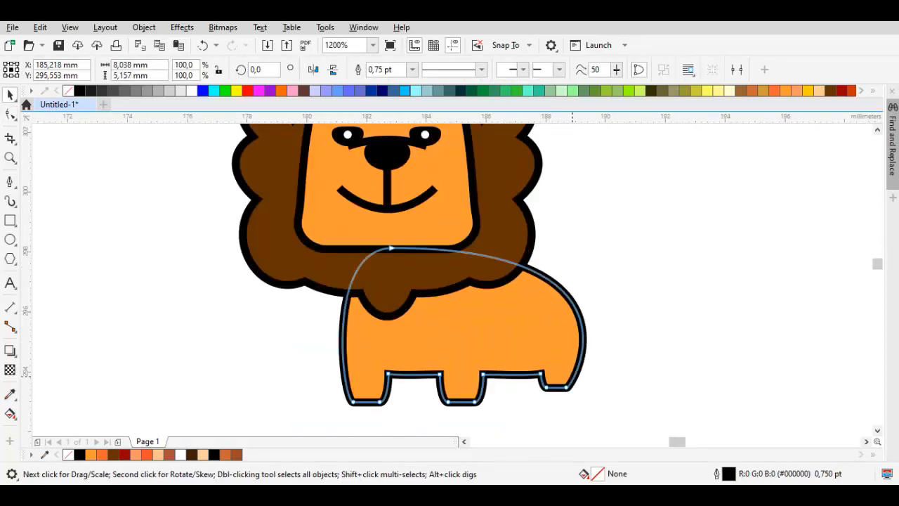
pyautogui.press('F10')
pyautogui.click(567, 387)
pyautogui.moveTo(654, 248); pyautogui.dragTo(626, 238)
pyautogui.click(625, 300)
pyautogui.scroll(-2, 619, 300)
pyautogui.press('space')
pyautogui.scroll(2, 604, 292)
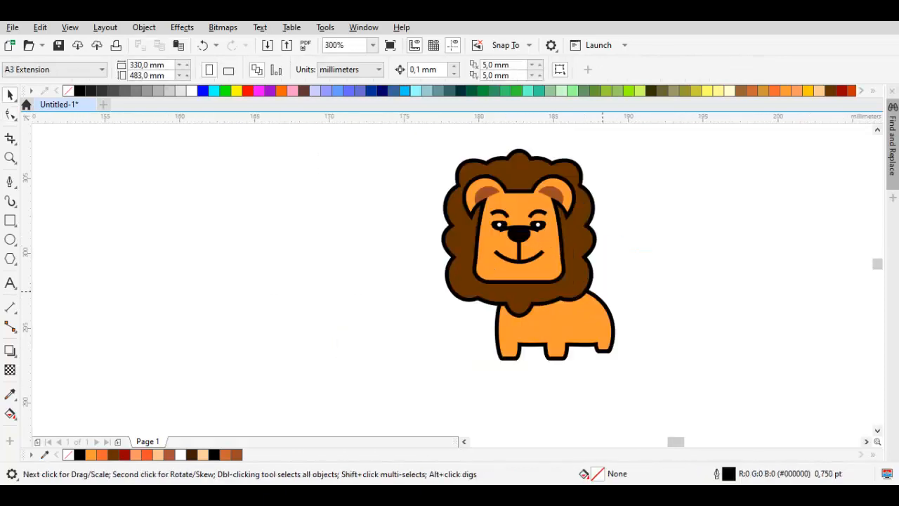
# Try to lower the curve along the top of the lion's back
pyautogui.click(593, 312)
pyautogui.press('F10')
pyautogui.moveTo(438, 270); pyautogui.dragTo(430, 294)
pyautogui.press('space')
pyautogui.press('Escape')
pyautogui.scroll(-1, 475, 303)
pyautogui.scroll(2, 545, 325)
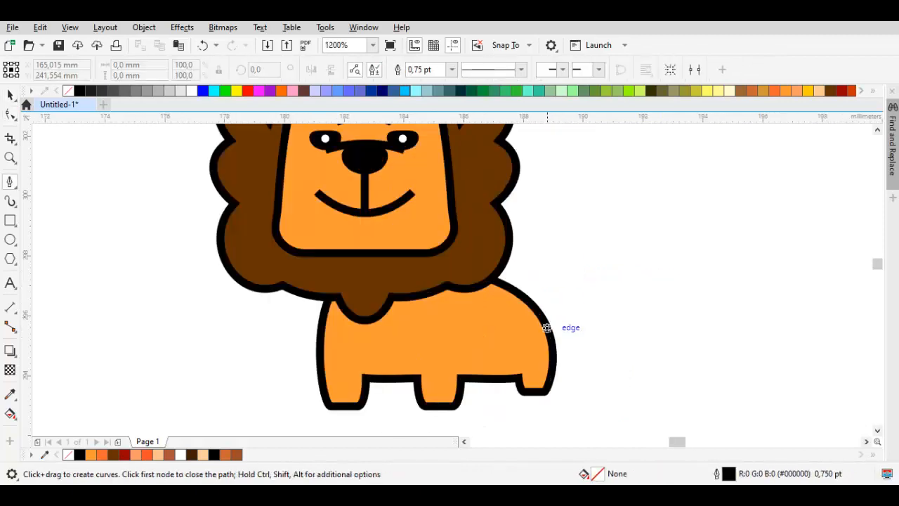
pyautogui.scroll(-1, 528, 265)
pyautogui.scroll(1, 528, 264)
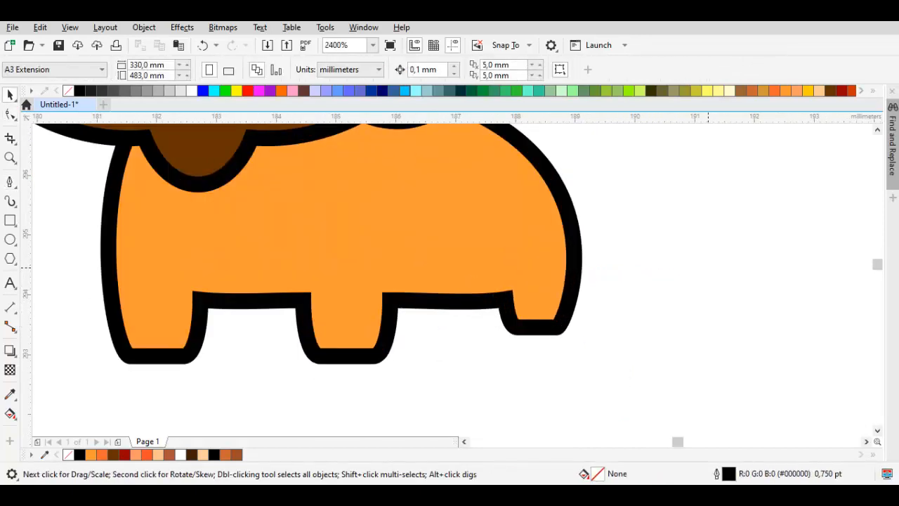
# Undo the weld and the body's node edits, returning to the separate body and legs with the smaller rear leg
pyautogui.hotkey('ctrl', 'z')
pyautogui.hotkey('ctrl', 'z')
pyautogui.hotkey('ctrl', 'z')
pyautogui.hotkey('ctrl', 'z')
pyautogui.hotkey('ctrl', 'z')
pyautogui.hotkey('ctrl', 'z')
pyautogui.hotkey('ctrl', 'z')
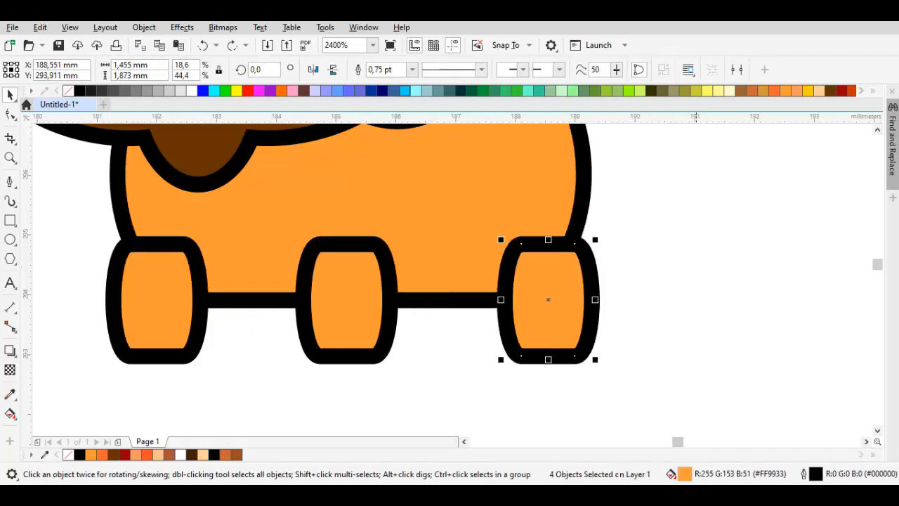
pyautogui.hotkey('ctrl', 'z')
pyautogui.hotkey('ctrl', 'z')
pyautogui.hotkey('ctrl', 'z')
pyautogui.hotkey('ctrl', 'z')
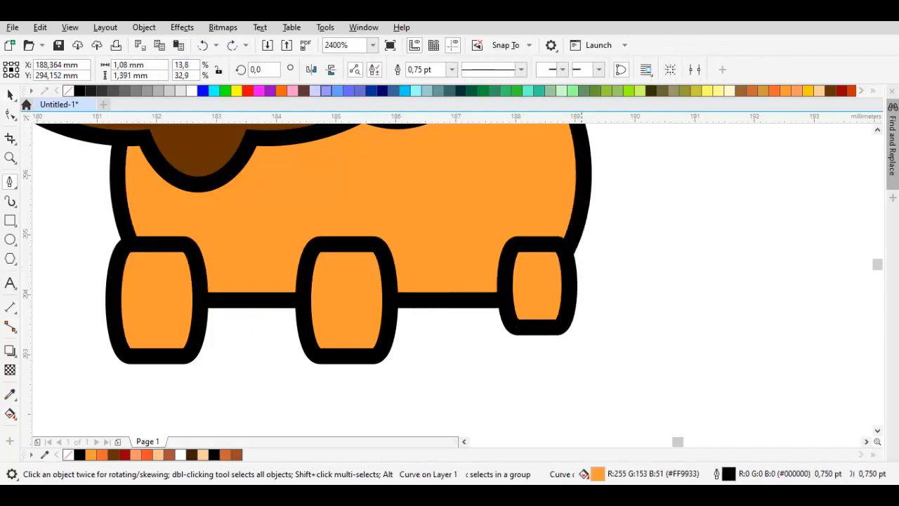
pyautogui.hotkey('ctrl', 'shift', 'z')
pyautogui.hotkey('ctrl', 'shift', 'z')
pyautogui.hotkey('ctrl', 'shift', 'z')
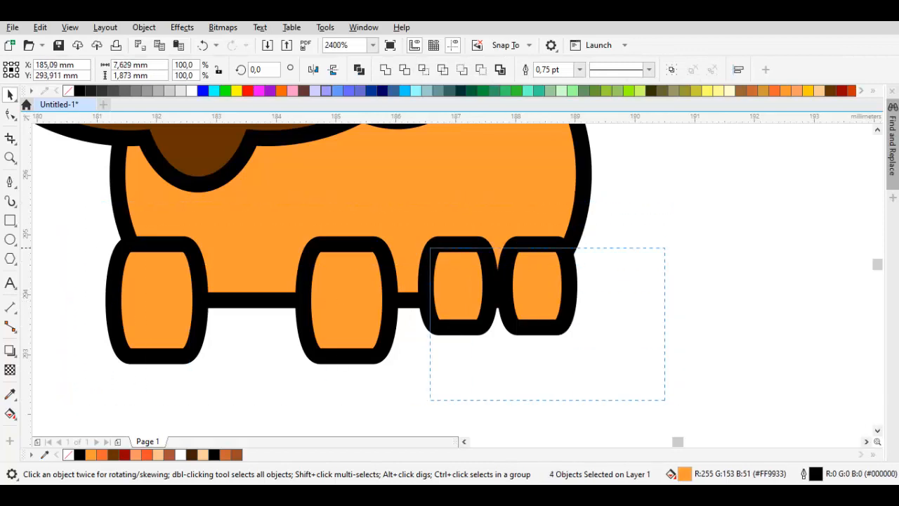
# Nudge the two smaller rear legs outward and weld all four legs with the body into one shape
pyautogui.press('Right')
pyautogui.press('Right')
pyautogui.moveTo(697, 430); pyautogui.dragTo(222, 247)
pyautogui.keyDown('shift'); pyautogui.click(373, 199); pyautogui.keyUp('shift')
pyautogui.click(385, 69)
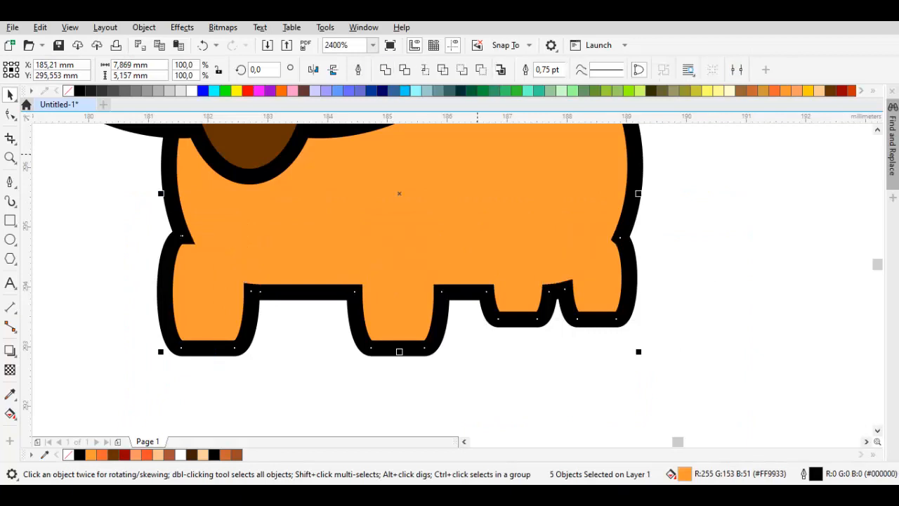
# Delete the nodes where the outer legs meet the body and the body's upper-right node, so the back slopes down
pyautogui.click(10, 114)
pyautogui.press('Delete')
pyautogui.scroll(-1, 599, 368)
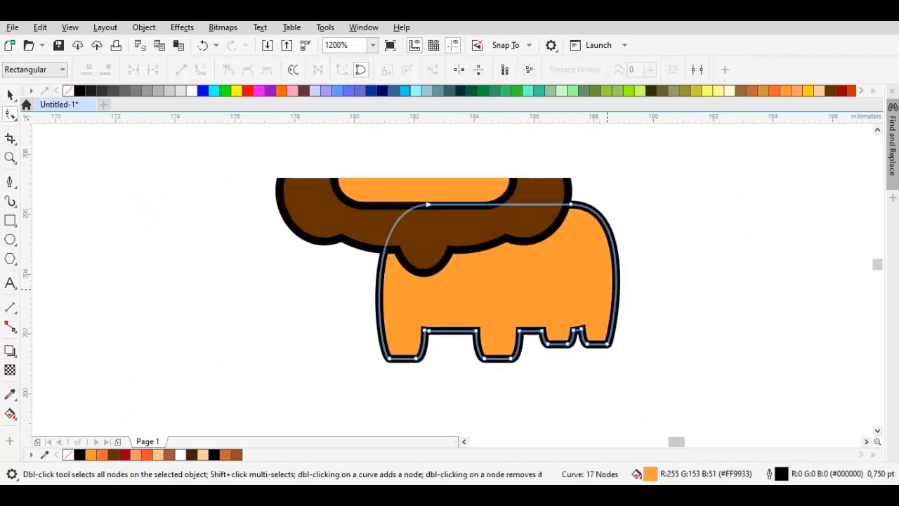
pyautogui.scroll(1, 574, 225)
pyautogui.doubleClick(568, 183)
pyautogui.scroll(-1, 567, 197)
pyautogui.press('space')
pyautogui.press('space')
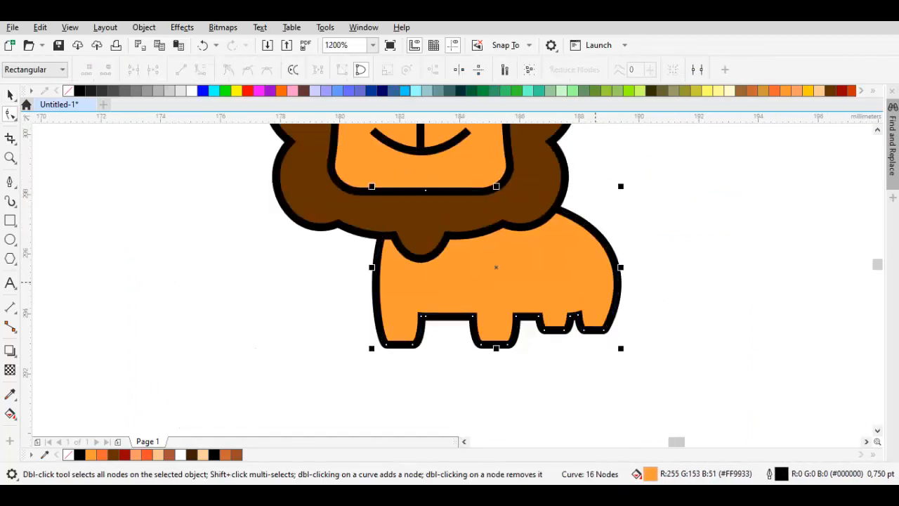
# Pull in the curve of the lion's back and rump by adjusting its control handles
pyautogui.click(605, 247)
pyautogui.moveTo(639, 224); pyautogui.dragTo(634, 226)
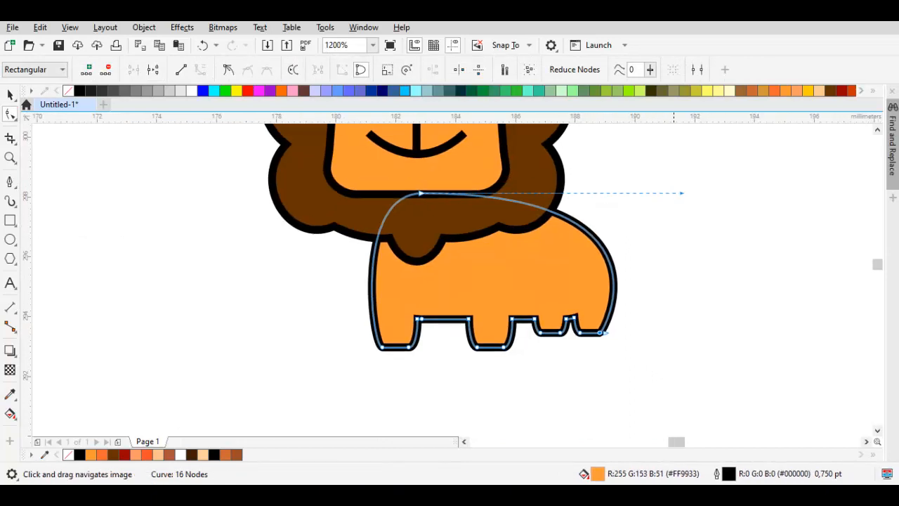
pyautogui.moveTo(681, 193); pyautogui.dragTo(657, 188)
pyautogui.press('space')
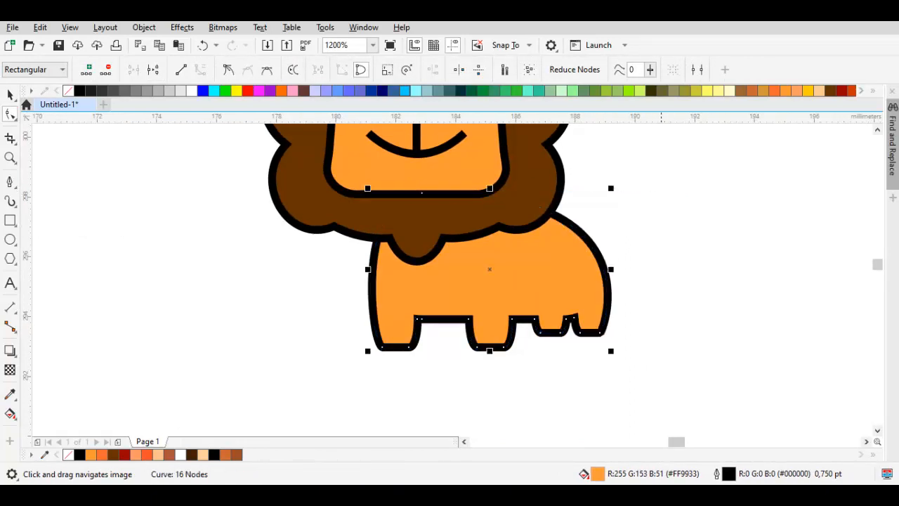
# Convert the body's outline to a separate object
pyautogui.click(702, 277)
pyautogui.click(548, 276)
pyautogui.hotkey('ctrl', 'shift', 'q')
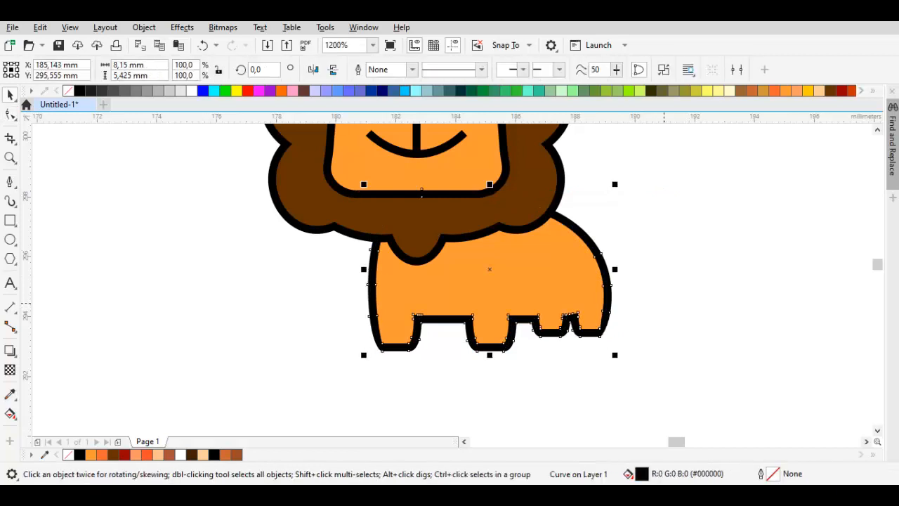
pyautogui.click(665, 304)
pyautogui.scroll(1, 596, 249)
pyautogui.scroll(-1, 569, 273)
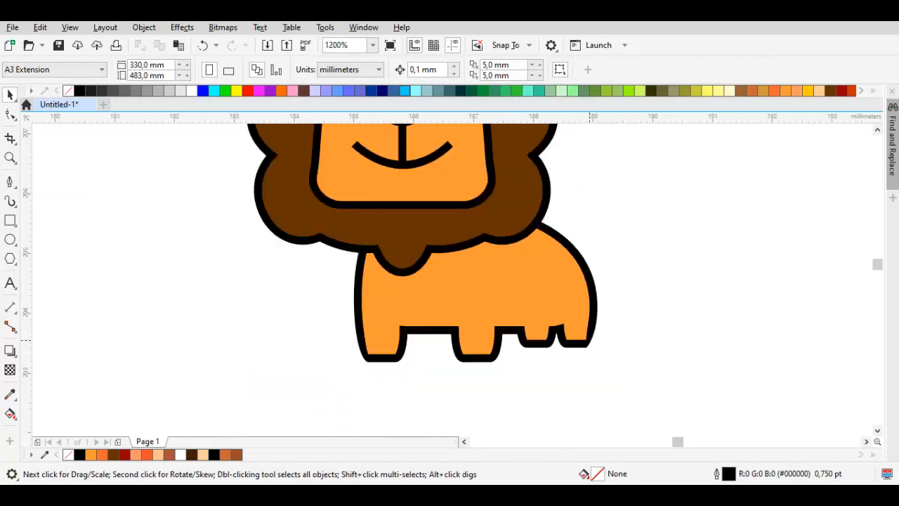
# Move the outermost rear leg's inner corner node slightly inward and delete surplus nodes on its inner edge and between the rear legs
pyautogui.scroll(2, 589, 340)
pyautogui.doubleClick(589, 341)
pyautogui.scroll(1, 589, 341)
pyautogui.moveTo(566, 333); pyautogui.dragTo(558, 333)
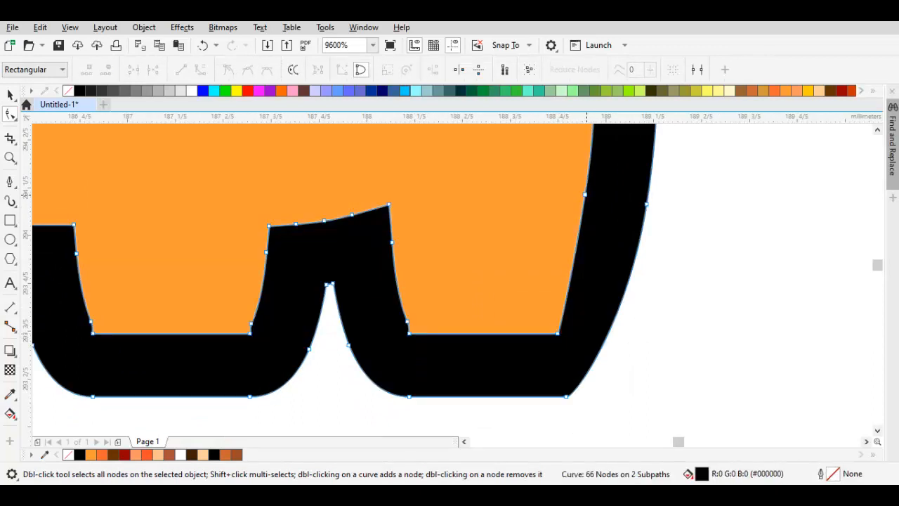
pyautogui.doubleClick(586, 194)
pyautogui.moveTo(342, 236); pyautogui.dragTo(373, 241)
pyautogui.press('Delete')
pyautogui.moveTo(71, 237); pyautogui.dragTo(437, 259)
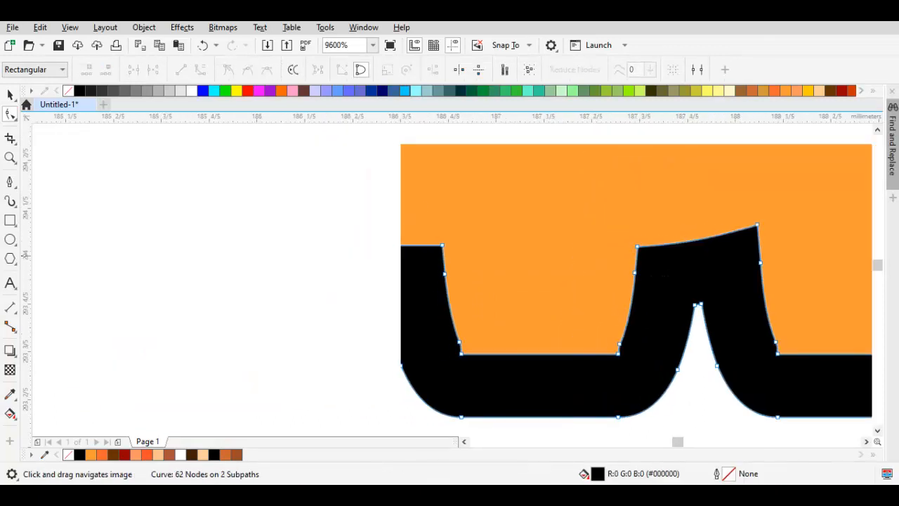
# Delete the surplus nodes along the inner side edges of the two rear legs' outline
pyautogui.scroll(-2, 428, 258)
pyautogui.scroll(2, 523, 264)
pyautogui.doubleClick(454, 235)
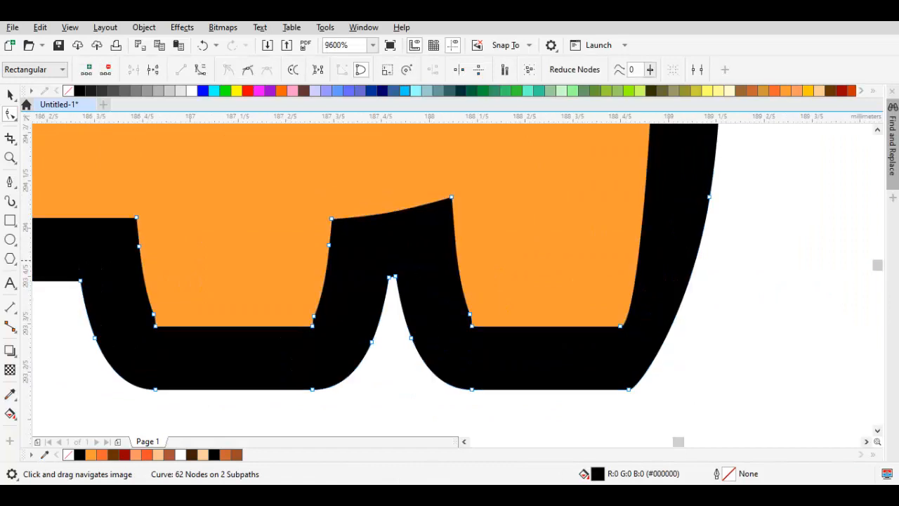
pyautogui.doubleClick(313, 315)
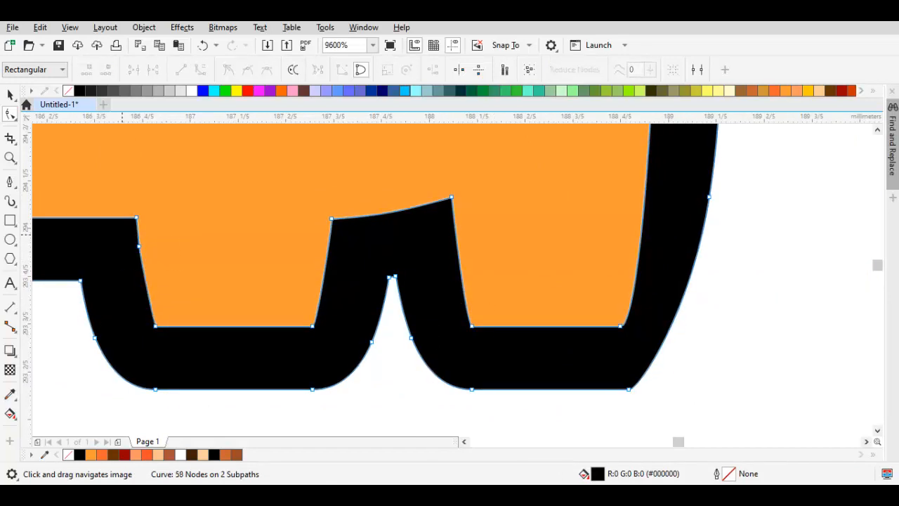
pyautogui.doubleClick(138, 246)
pyautogui.scroll(-1, 393, 290)
pyautogui.scroll(-1, 291, 308)
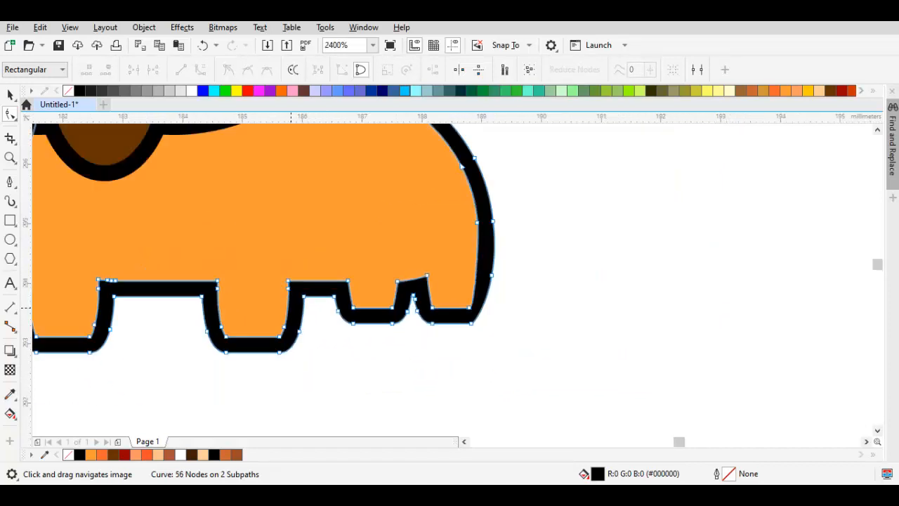
pyautogui.scroll(-1, 356, 298)
# Draw a curved tail with a pointed tuft behind the rump using the Pen tool, overlapping the body at its base
pyautogui.press('space')
pyautogui.click(454, 220)
pyautogui.moveTo(454, 220); pyautogui.dragTo(457, 299)
pyautogui.press('p')
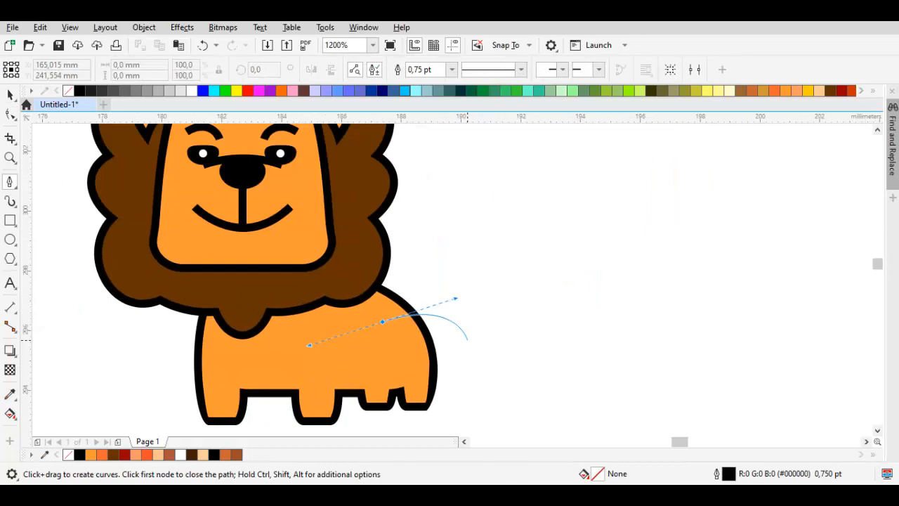
pyautogui.click(466, 347)
pyautogui.moveTo(505, 361); pyautogui.dragTo(514, 377)
pyautogui.scroll(1, 501, 379)
pyautogui.hotkey('ctrl', 'z')
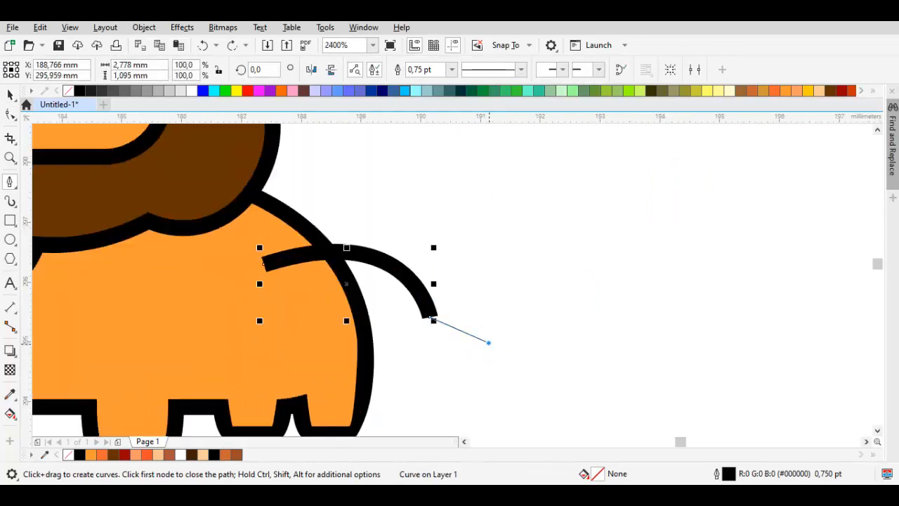
pyautogui.moveTo(489, 342); pyautogui.dragTo(507, 362)
pyautogui.click(499, 401)
pyautogui.moveTo(420, 350); pyautogui.dragTo(418, 313)
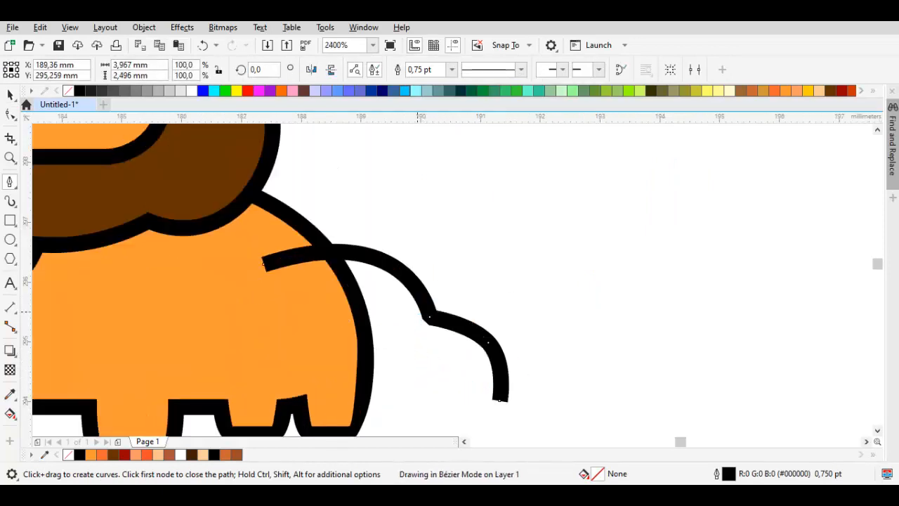
pyautogui.moveTo(313, 306); pyautogui.dragTo(261, 321)
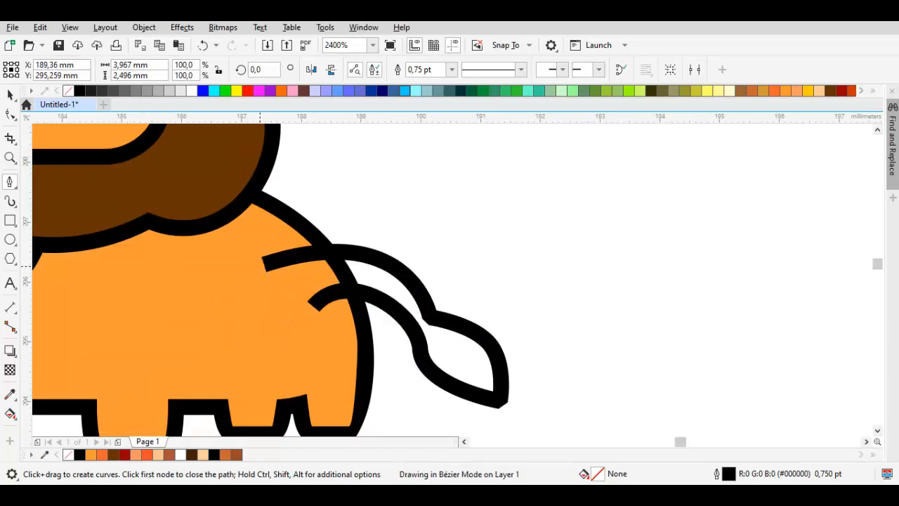
# Close the tail's path inside the body and fill it with the mane's brown, #663300
pyautogui.click(262, 261)
pyautogui.press('i')
pyautogui.click(248, 175)
pyautogui.click(296, 287)
pyautogui.press('space')
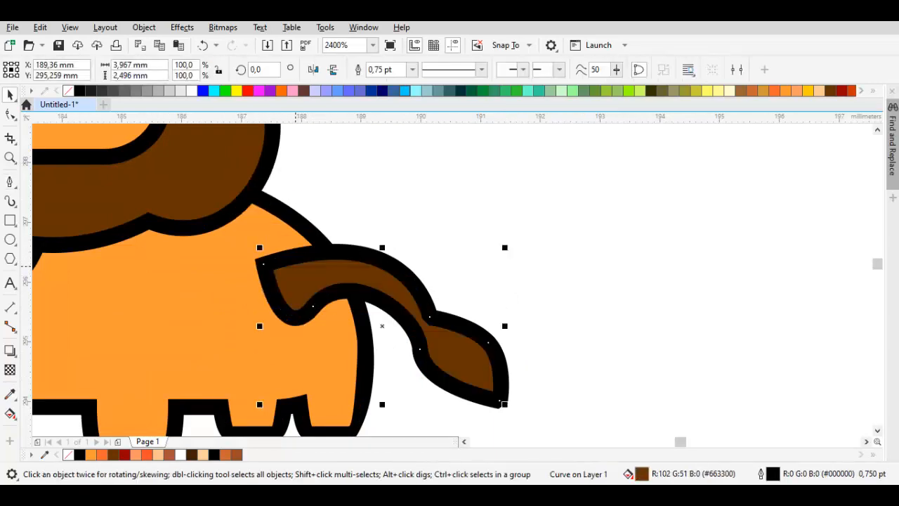
# Send the tail behind the body and scale it down to about 84%
pyautogui.hotkey('shift', 'pagedown')
pyautogui.press('F10')
pyautogui.press('space')
pyautogui.moveTo(505, 405); pyautogui.dragTo(435, 380)
# Reshape the tail's upper edge by adjusting its curve handles and moving the node above the tuft slightly outward
pyautogui.press('F10')
pyautogui.scroll(2, 408, 309)
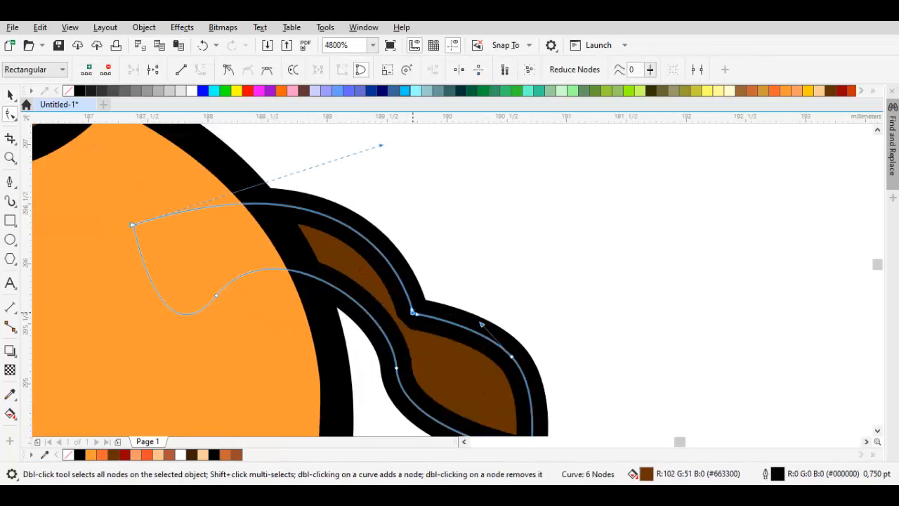
pyautogui.moveTo(381, 145); pyautogui.dragTo(377, 165)
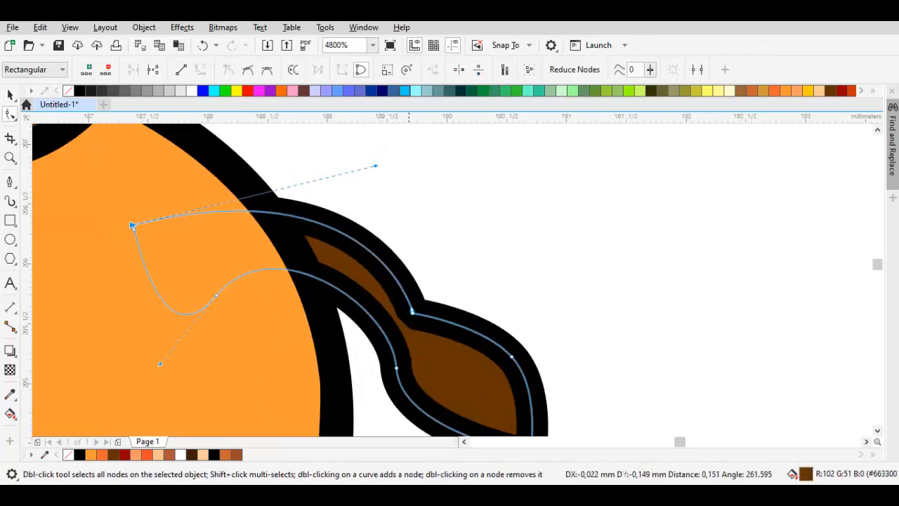
pyautogui.moveTo(412, 313); pyautogui.dragTo(423, 315)
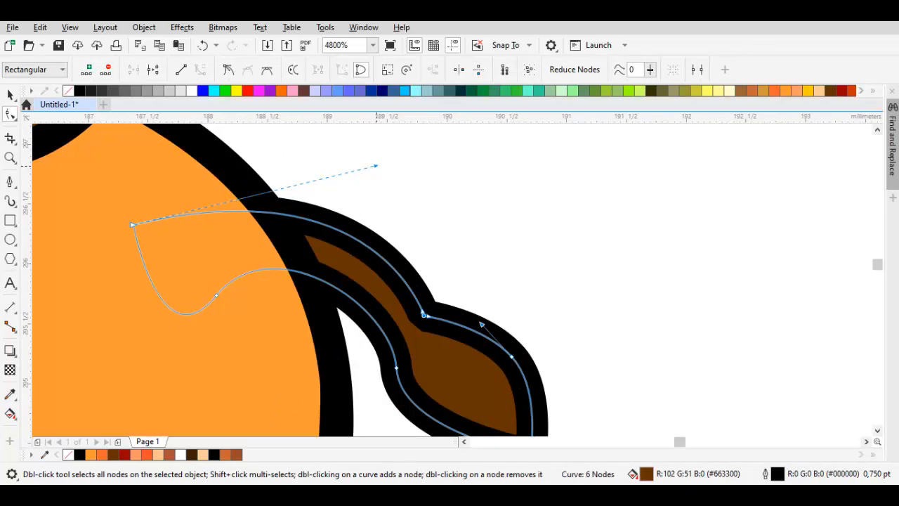
pyautogui.moveTo(377, 166); pyautogui.dragTo(348, 151)
pyautogui.moveTo(486, 338); pyautogui.dragTo(486, 264)
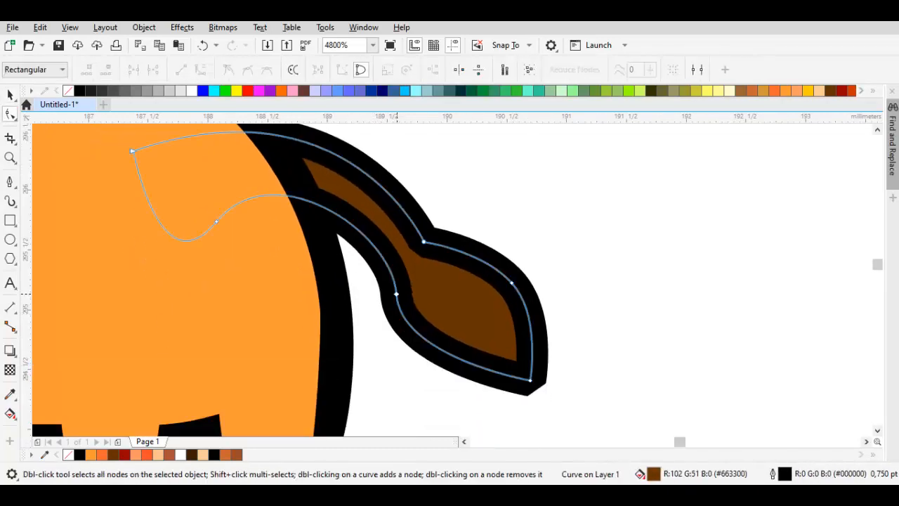
# Refine the curve along the tail's underside and raise the node at the tuft's tip slightly
pyautogui.click(396, 294)
pyautogui.press('space')
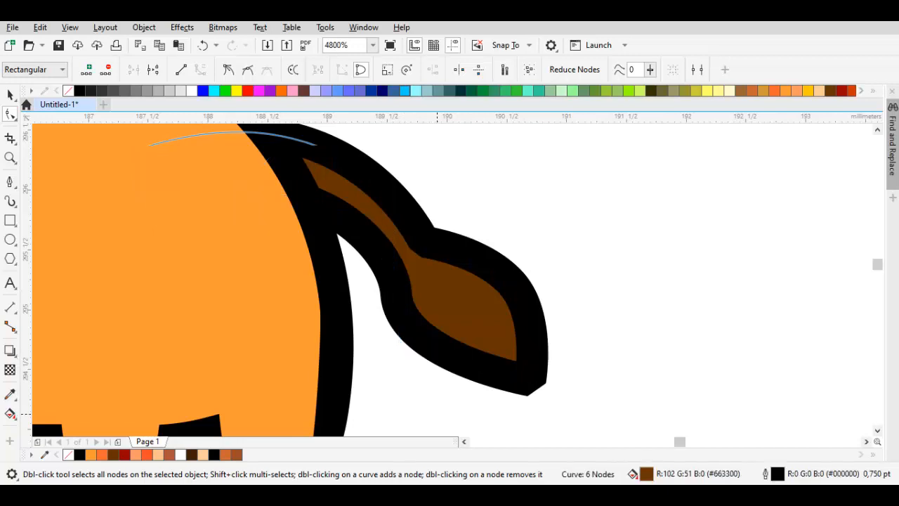
pyautogui.press('space')
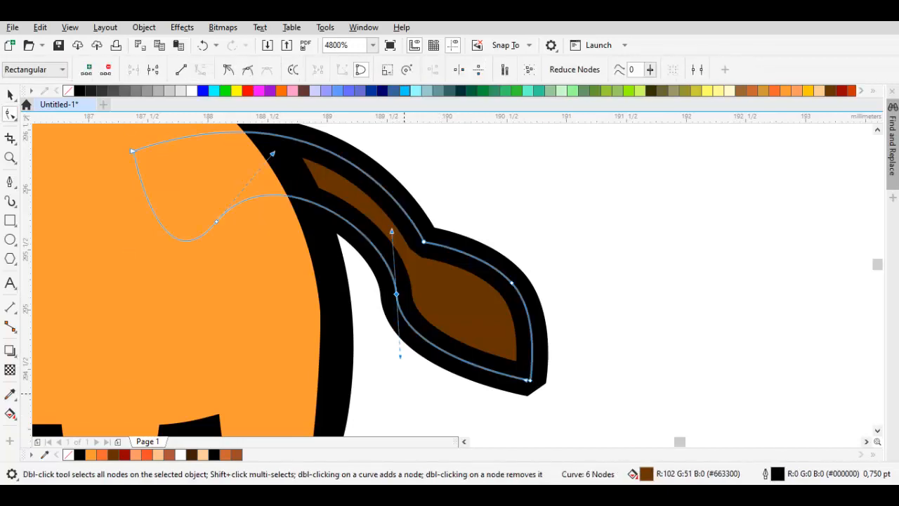
pyautogui.press('space')
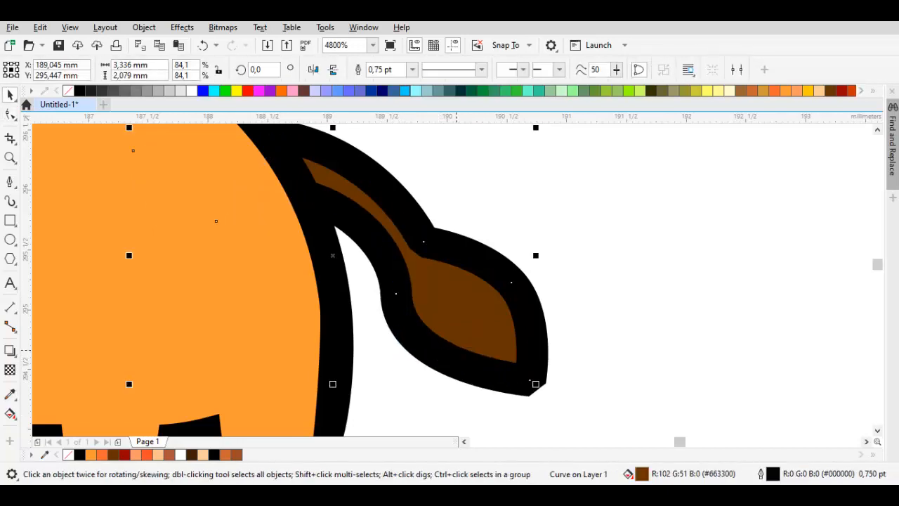
pyautogui.press('space')
pyautogui.moveTo(530, 380)
pyautogui.mouseDown()
pyautogui.moveTo(522, 367)
pyautogui.moveTo(532, 369)
pyautogui.mouseUp()
pyautogui.click(510, 279)
# Convert the tail's outline to a separate object
pyautogui.press('space')
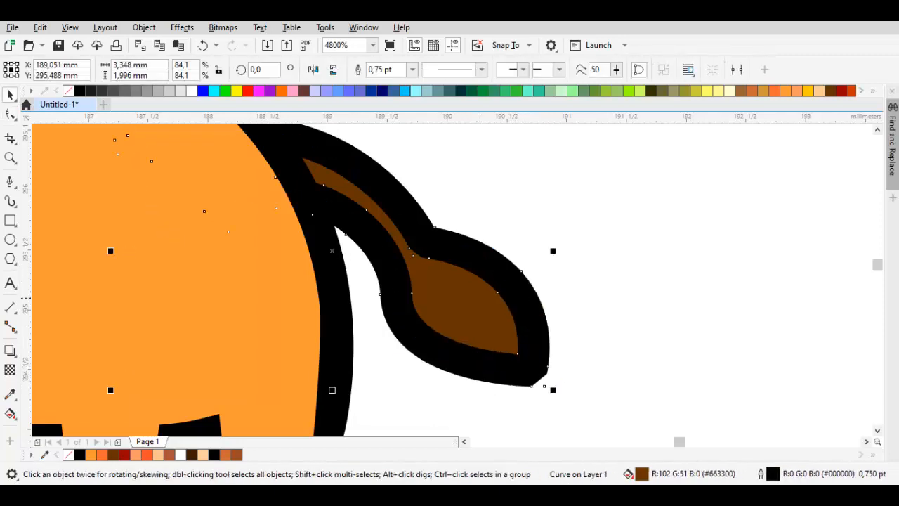
pyautogui.scroll(-2, 480, 298)
pyautogui.click(562, 326)
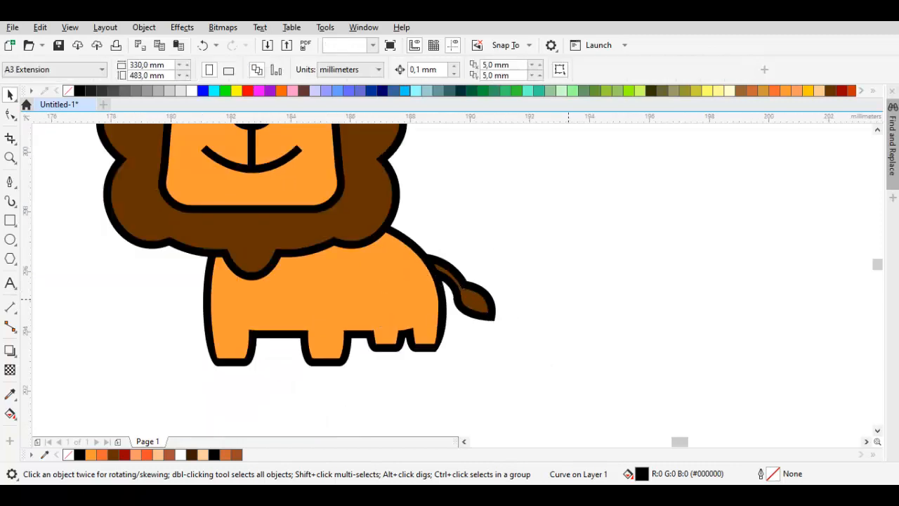
# Duplicate the lion's nose and stretch the copy into a muzzle about 3.03 mm wide and 2.25 mm tall, reaching the mouth
pyautogui.scroll(-1, 553, 326)
pyautogui.scroll(1, 365, 170)
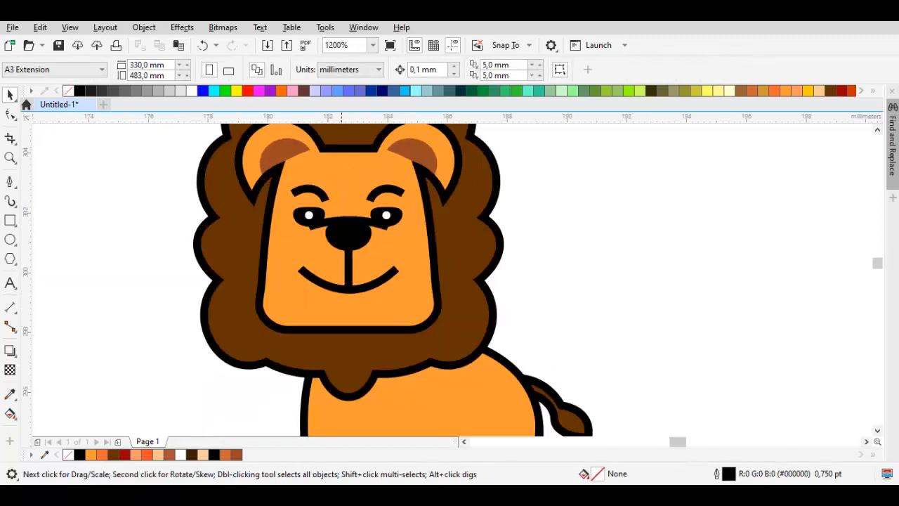
pyautogui.scroll(1, 365, 169)
pyautogui.click(368, 265)
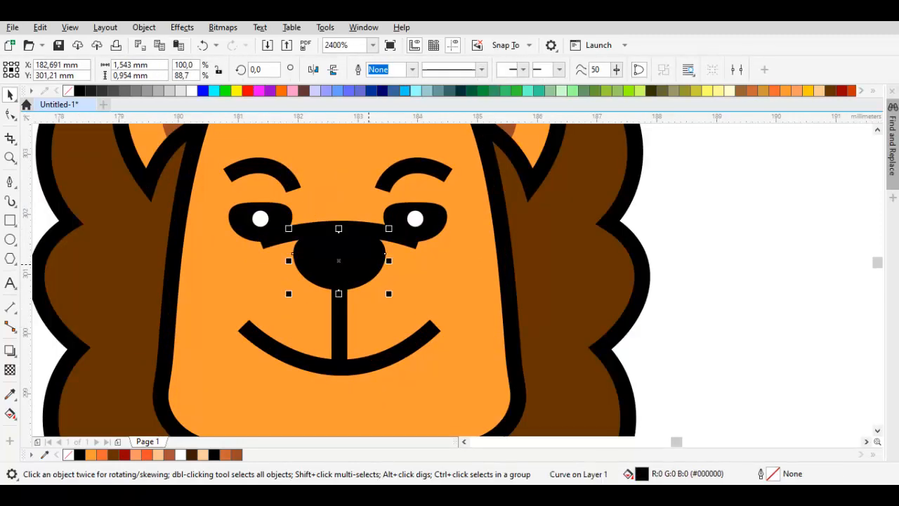
pyautogui.moveTo(339, 293); pyautogui.dragTo(339, 371)
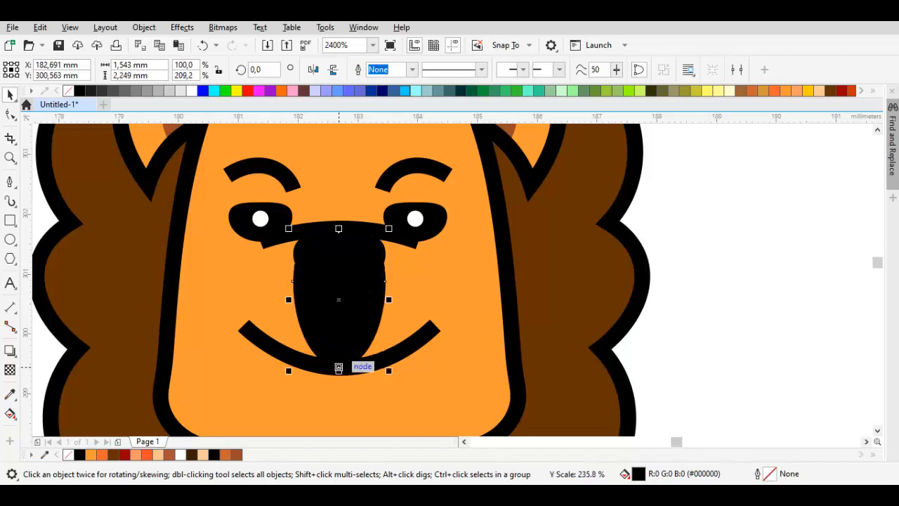
pyautogui.moveTo(389, 300); pyautogui.dragTo(432, 317)
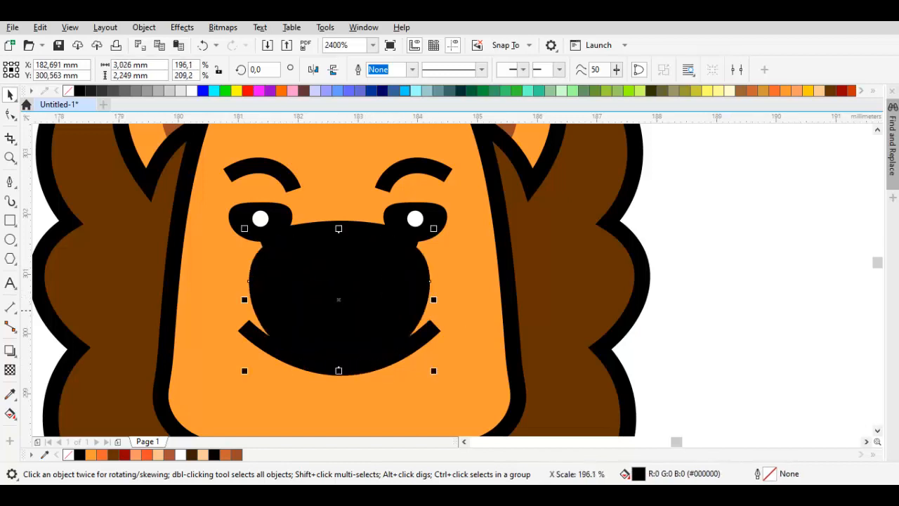
# Mix a pale tint of the face's orange, #FAD1A8, and fill the muzzle shape with it
pyautogui.press('i')
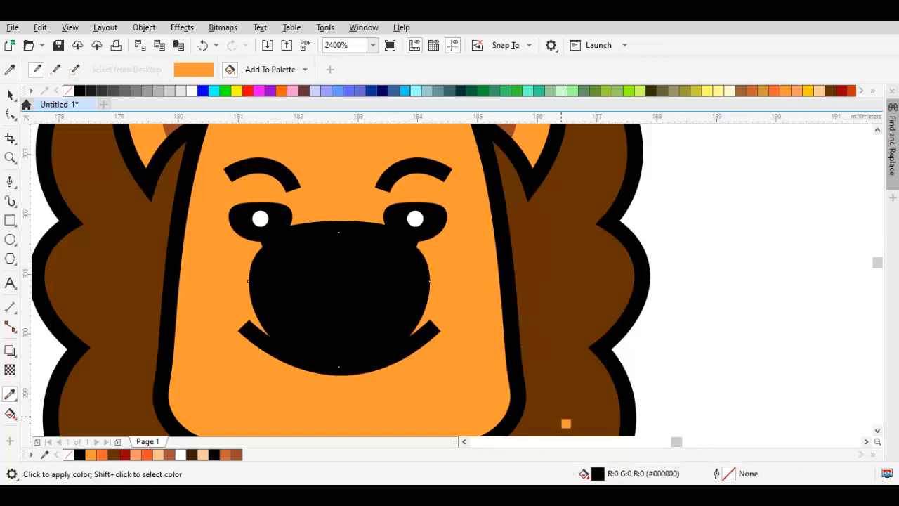
pyautogui.hotkey('shift', 'F11')
pyautogui.click(281, 132)
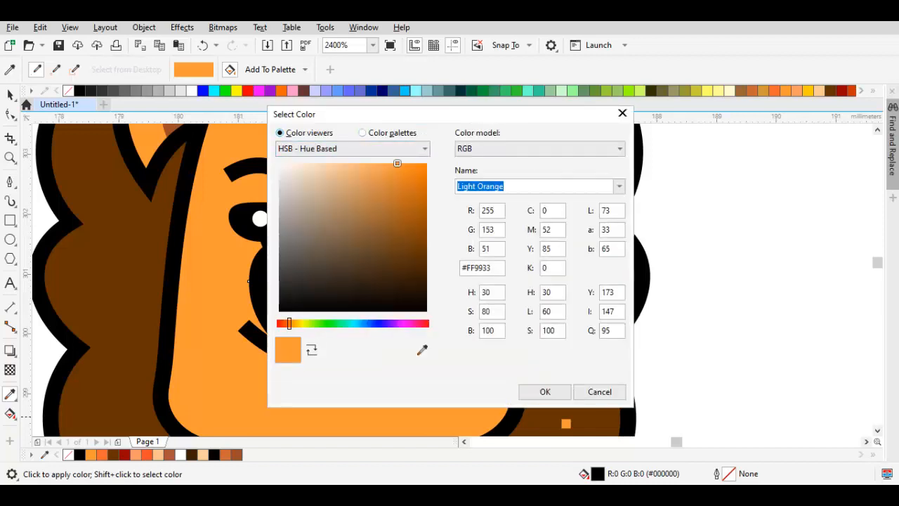
pyautogui.moveTo(344, 170); pyautogui.dragTo(328, 166)
pyautogui.click(546, 392)
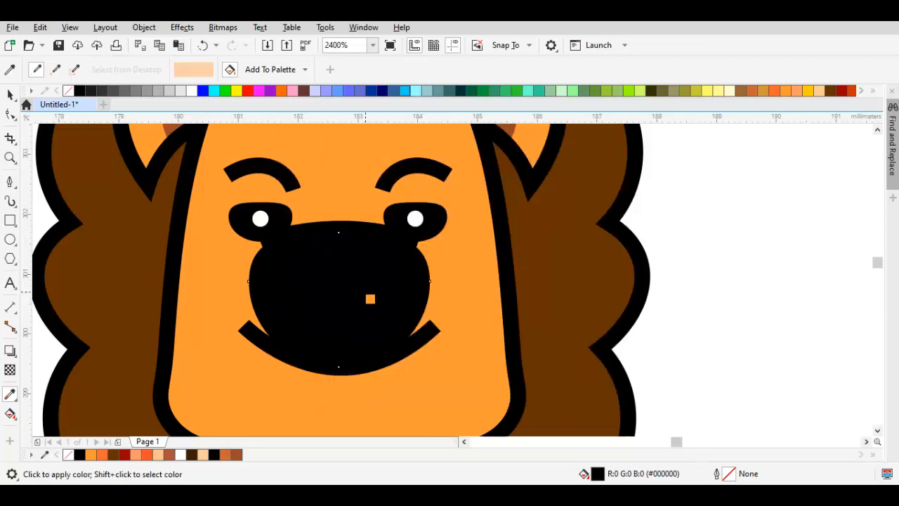
pyautogui.click(374, 295)
pyautogui.rightClick(374, 295)
# Place the muzzle directly in front of the orange face, beneath the nose and mouth lines
pyautogui.moveTo(401, 204)
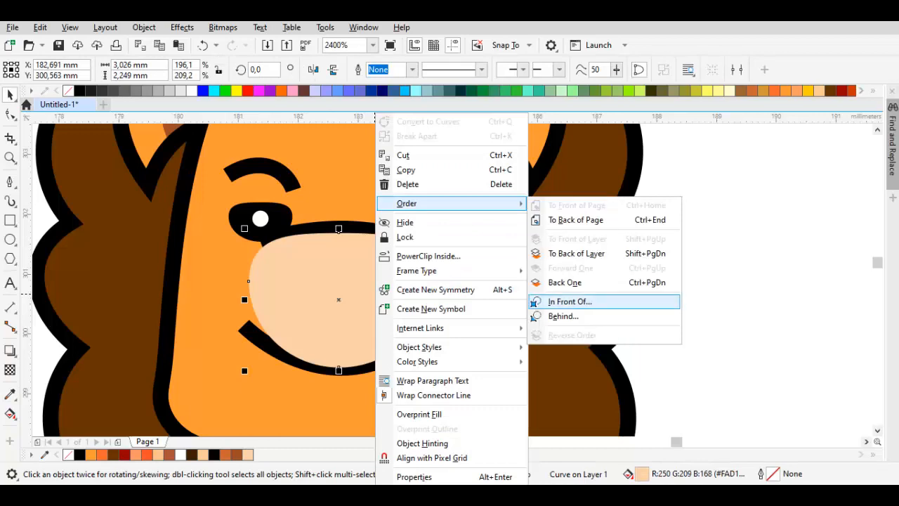
pyautogui.click(570, 300)
pyautogui.click(470, 291)
pyautogui.scroll(-1, 472, 290)
pyautogui.press('Escape')
pyautogui.scroll(1, 453, 301)
pyautogui.click(425, 281)
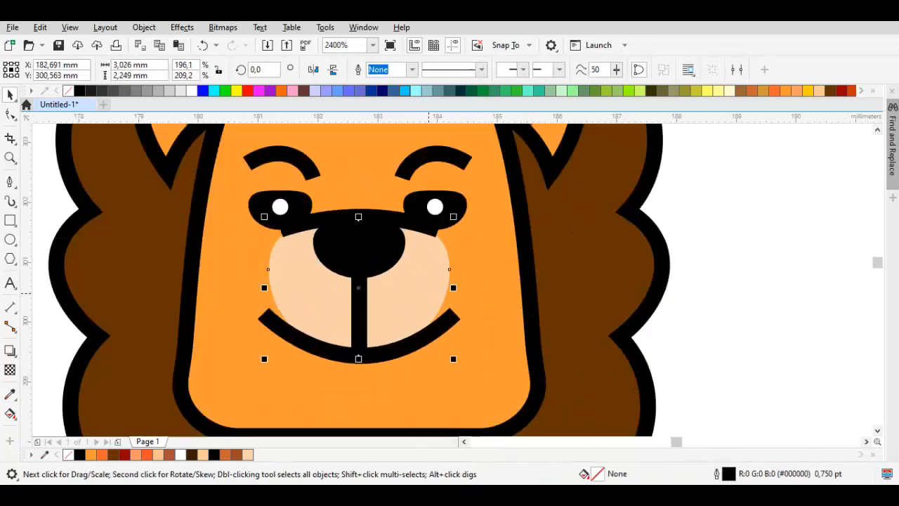
# Deepen the muzzle's pale tint slightly to #F2C599
pyautogui.click(425, 281)
pyautogui.doubleClick(597, 474)
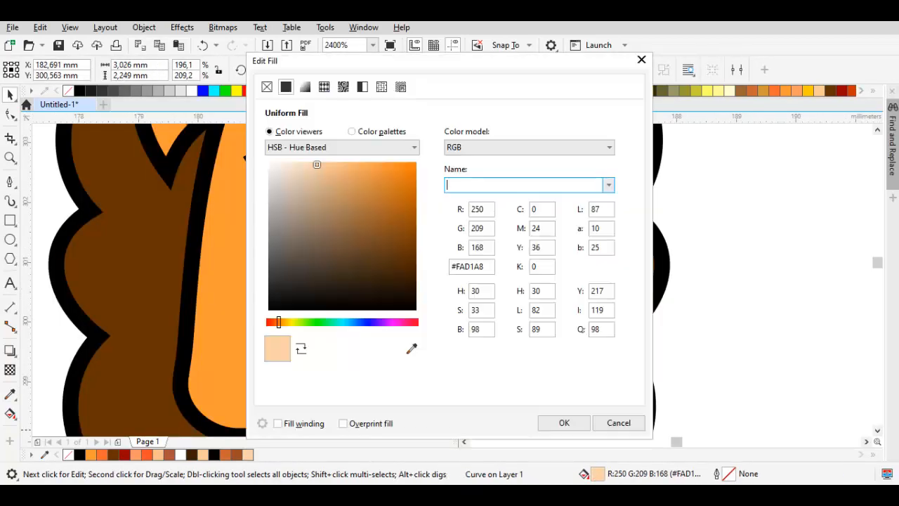
pyautogui.click(329, 168)
pyautogui.moveTo(379, 61); pyautogui.dragTo(665, 56)
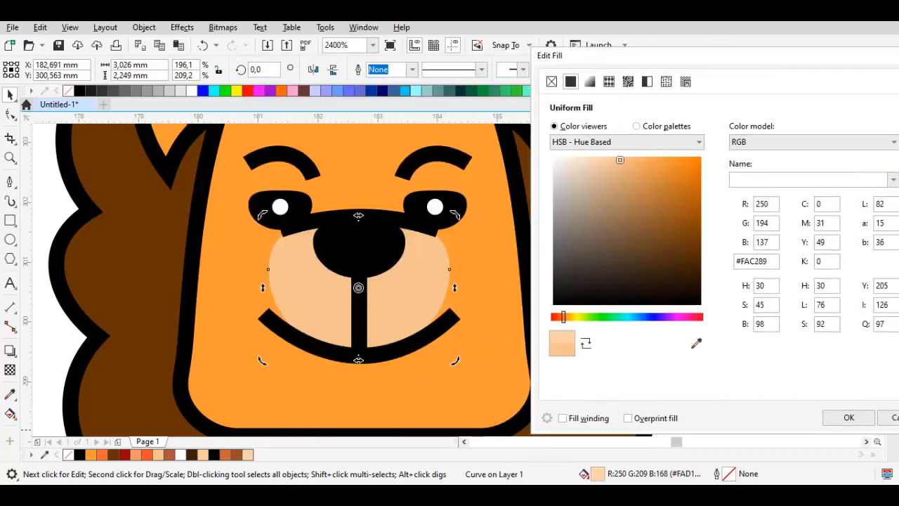
pyautogui.moveTo(607, 164); pyautogui.dragTo(608, 163)
pyautogui.press('Return')
pyautogui.scroll(-2, 595, 185)
pyautogui.scroll(1, 592, 221)
pyautogui.click(657, 224)
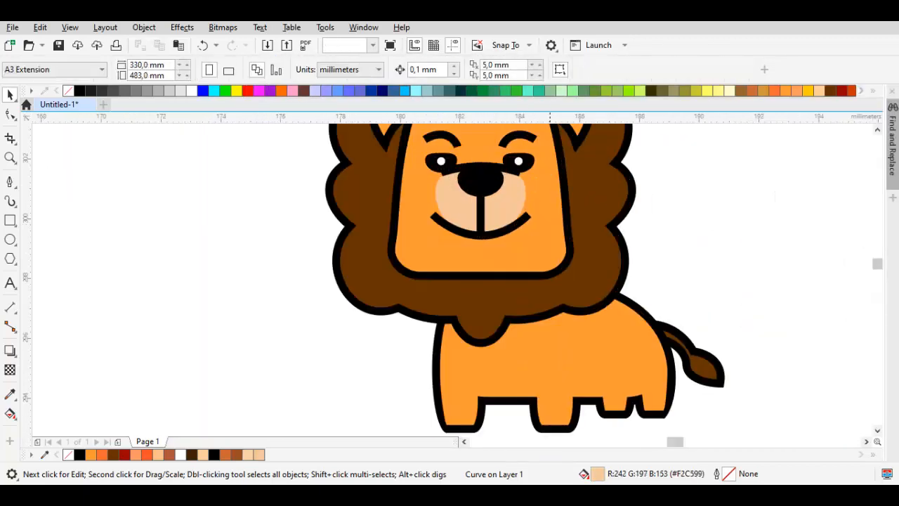
# Duplicate the muzzle onto the lion's belly and resize the copy to span the gap between the front legs, about 1.99 mm wide
pyautogui.click(501, 213)
pyautogui.moveTo(516, 323); pyautogui.dragTo(549, 382)
pyautogui.scroll(1, 526, 383)
pyautogui.moveTo(503, 383); pyautogui.dragTo(507, 262)
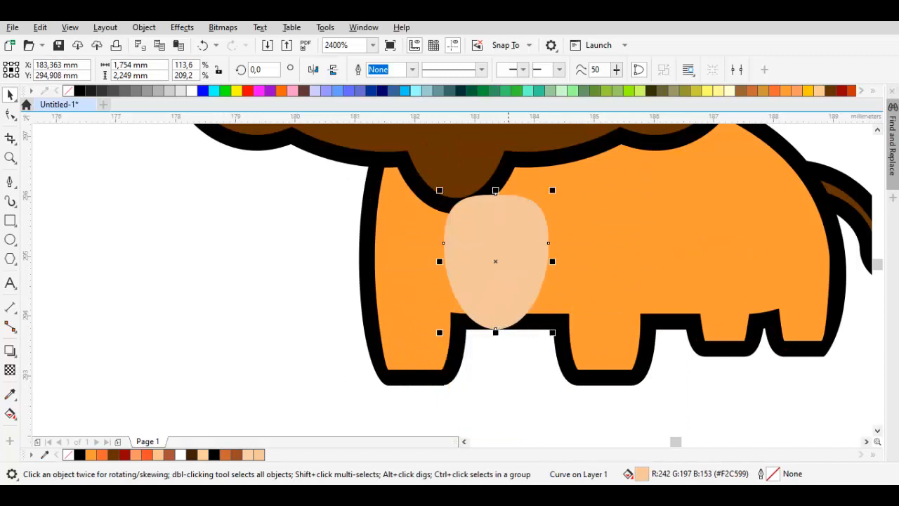
pyautogui.moveTo(510, 327); pyautogui.dragTo(602, 319)
pyautogui.scroll(1, 539, 315)
pyautogui.moveTo(368, 314); pyautogui.dragTo(361, 313)
# Intersect the belly patch with the body, give the trimmed piece the pale muzzle color, and delete the leftover full shape
pyautogui.keyDown('shift'); pyautogui.click(189, 137); pyautogui.keyUp('shift')
pyautogui.moveTo(464, 261); pyautogui.dragTo(699, 247)
pyautogui.press('i')
pyautogui.click(700, 247)
pyautogui.click(488, 262)
pyautogui.press('space')
pyautogui.click(699, 254)
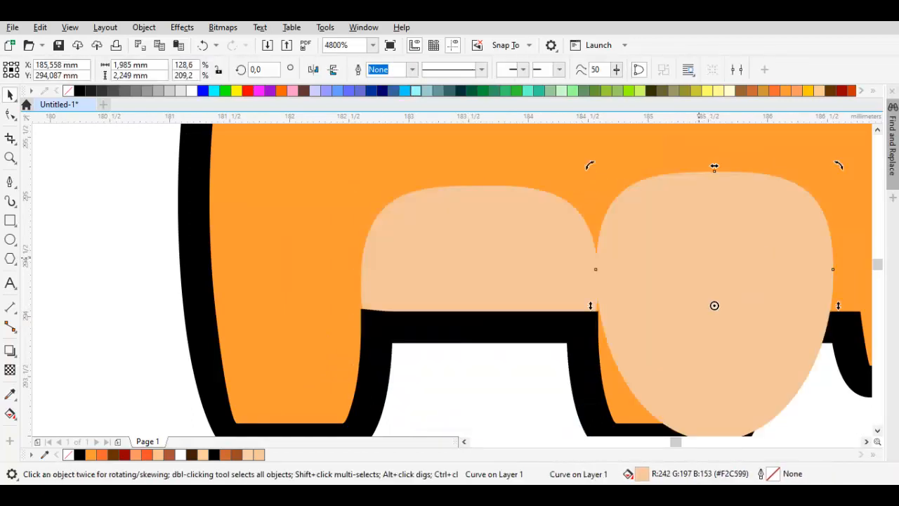
pyautogui.press('Delete')
# Remove the top node of the belly patch to round it into a smooth arch
pyautogui.click(491, 261)
pyautogui.press('F10')
pyautogui.doubleClick(479, 185)
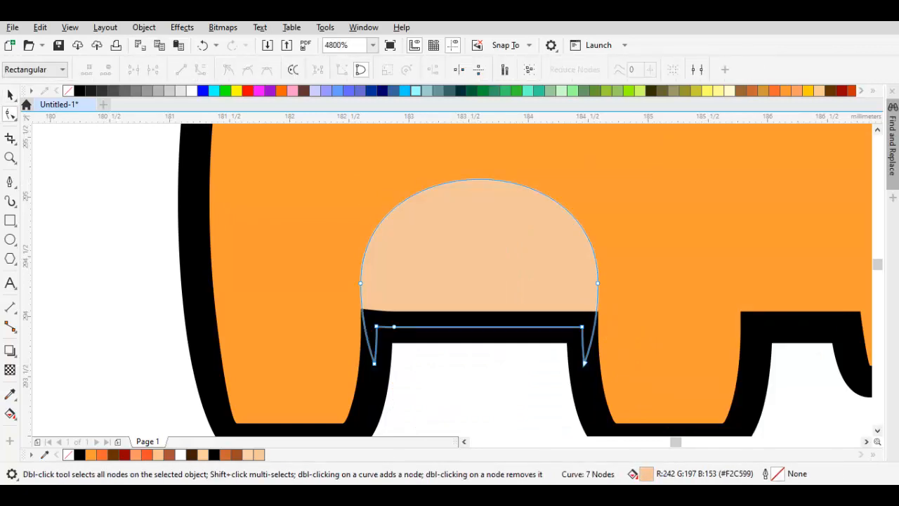
pyautogui.press('space')
pyautogui.press('Escape')
# Copy the muzzle across the face's left edge, intersect it with the face to form a cheek patch, and delete the leftover copy
pyautogui.scroll(-3, 553, 267)
pyautogui.moveTo(552, 275); pyautogui.dragTo(514, 294)
pyautogui.scroll(1, 515, 294)
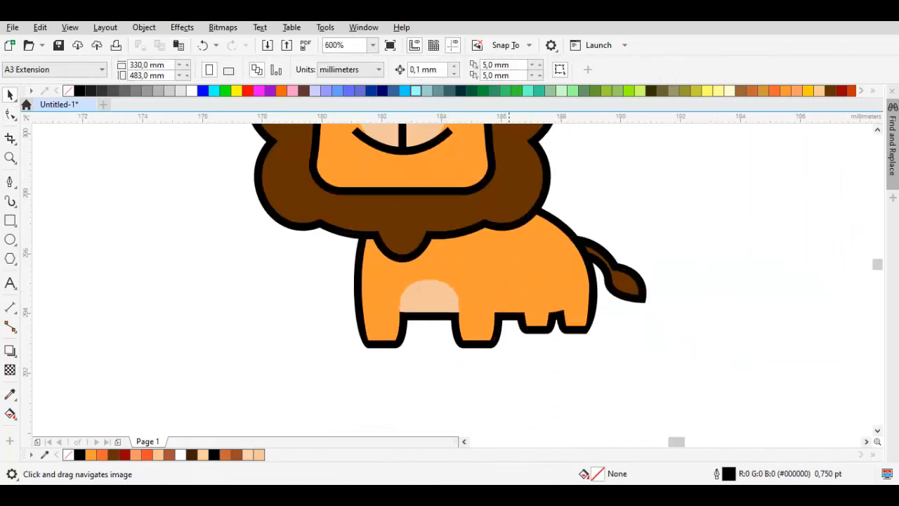
pyautogui.moveTo(517, 216); pyautogui.dragTo(481, 310)
pyautogui.scroll(-1, 481, 310)
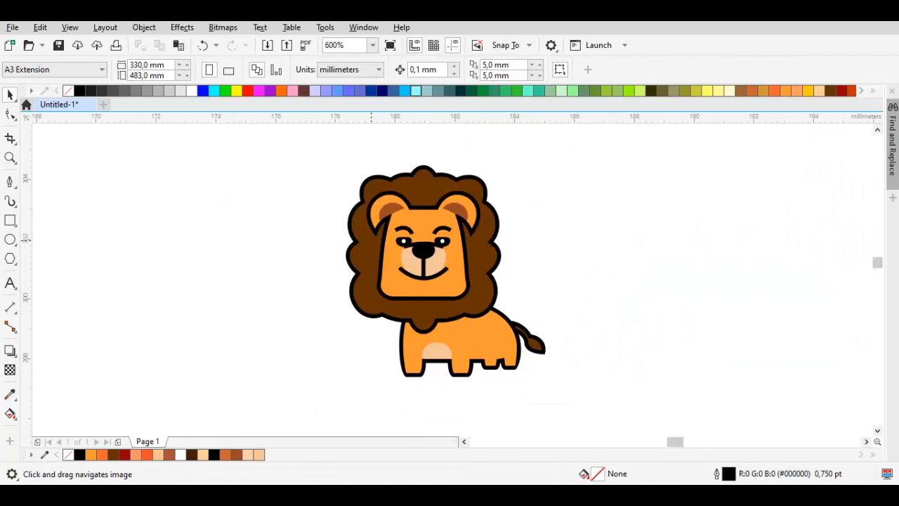
pyautogui.scroll(1, 420, 250)
pyautogui.scroll(1, 391, 273)
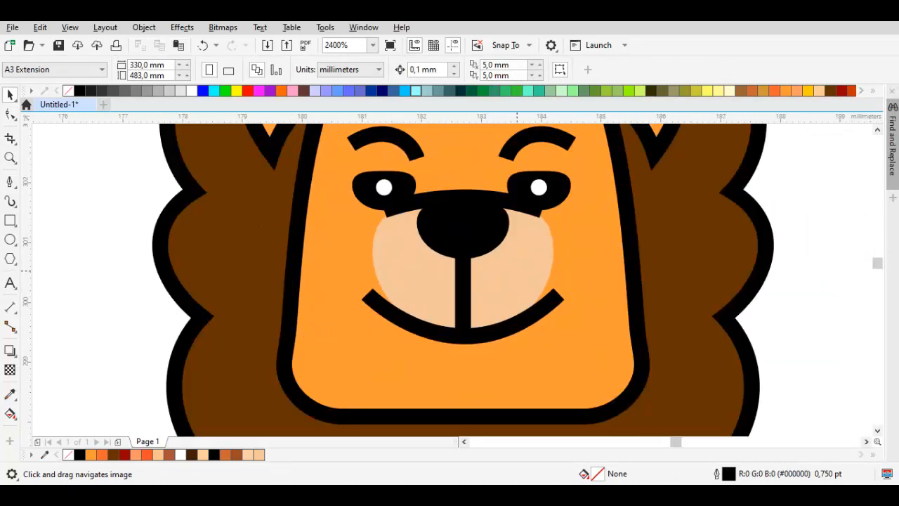
pyautogui.moveTo(516, 271); pyautogui.dragTo(298, 266)
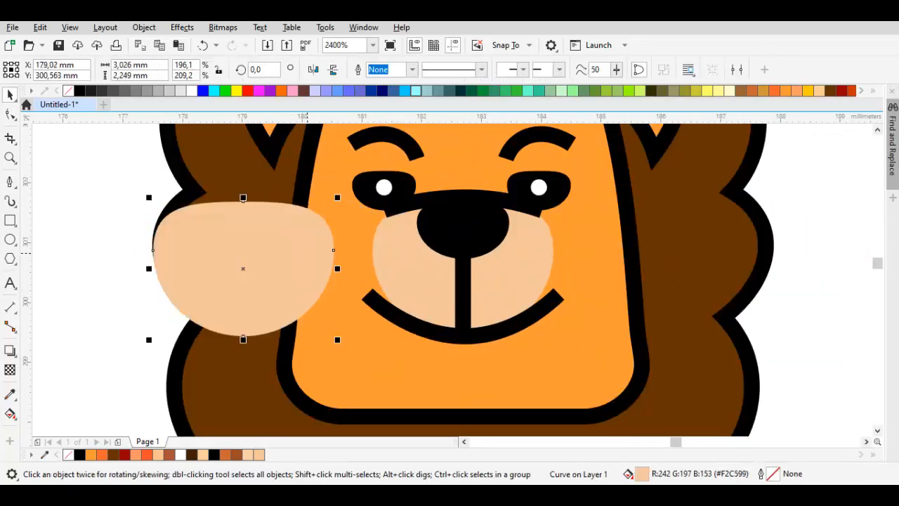
pyautogui.keyDown('shift'); pyautogui.click(323, 202); pyautogui.keyUp('shift')
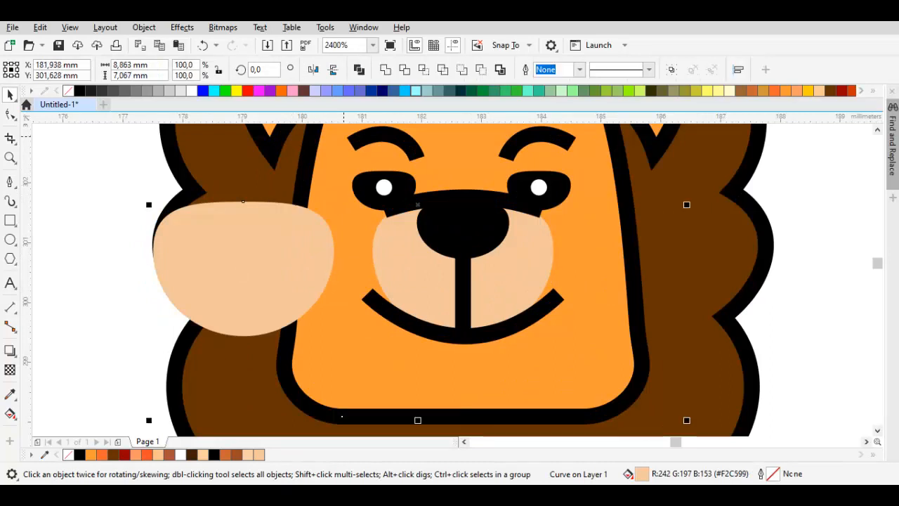
pyautogui.click(424, 70)
pyautogui.click(318, 248)
pyautogui.press('Delete')
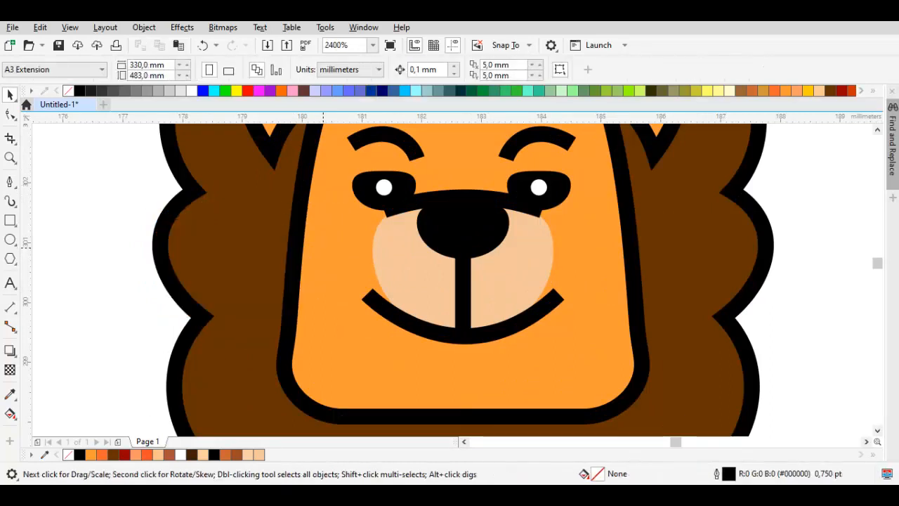
# Fill the cheek patch with reddish orange #FF6633 and place a horizontally mirrored copy against the opposite edge of the face
pyautogui.doubleClick(323, 248)
pyautogui.click(281, 91)
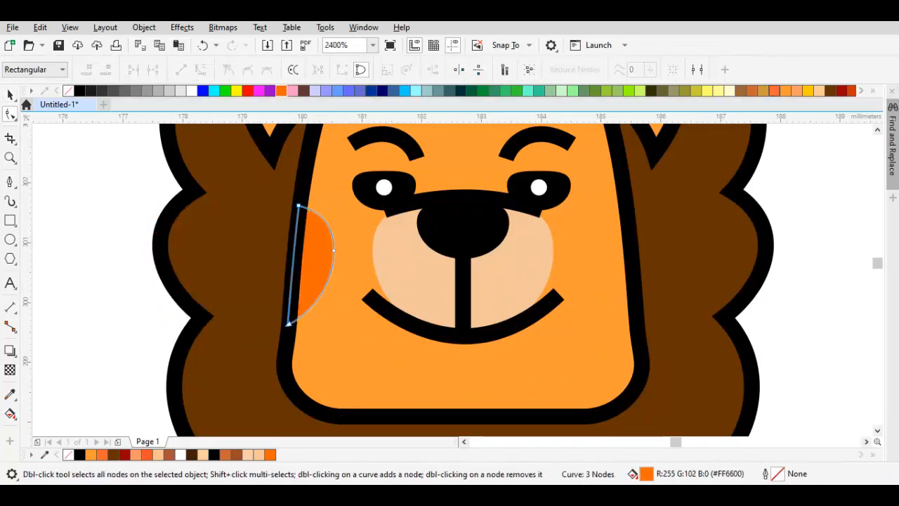
pyautogui.press('space')
pyautogui.moveTo(337, 265); pyautogui.dragTo(284, 265)
pyautogui.rightClick(284, 265)
pyautogui.moveTo(327, 243); pyautogui.dragTo(502, 243)
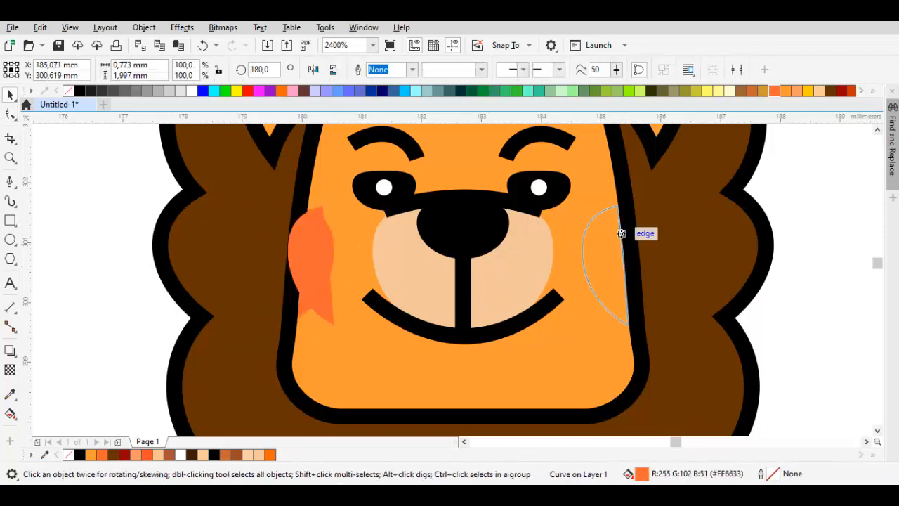
pyautogui.moveTo(621, 233); pyautogui.dragTo(630, 233)
# Weld the two cheek patches into one object
pyautogui.keyDown('shift'); pyautogui.click(319, 248); pyautogui.keyUp('shift')
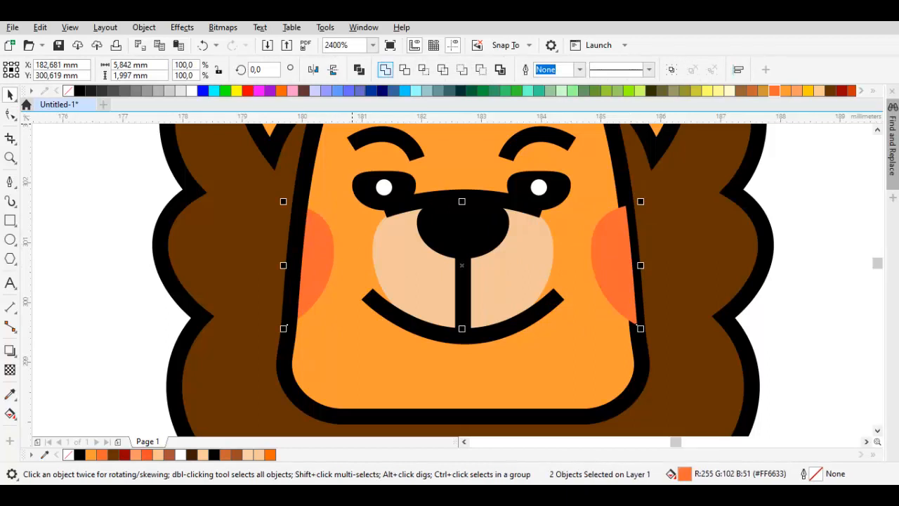
pyautogui.click(386, 70)
pyautogui.press('Escape')
pyautogui.scroll(-2, 527, 232)
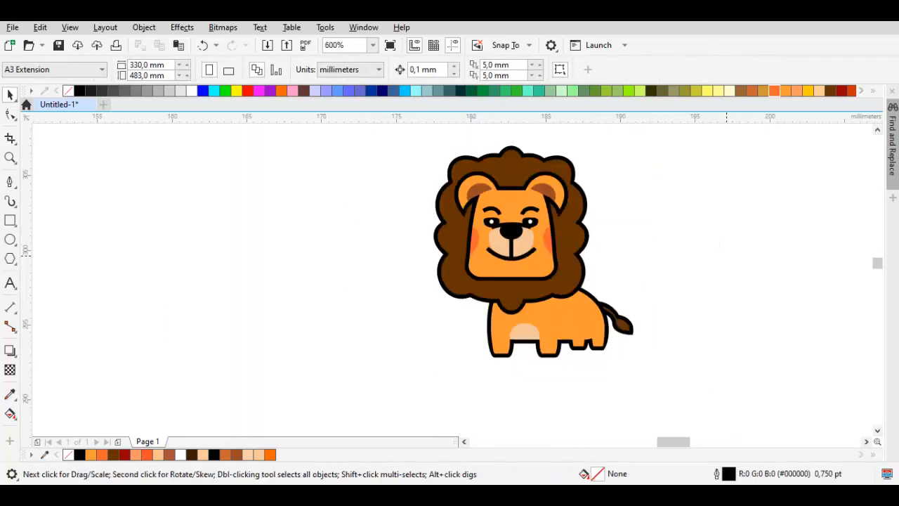
# Draw a ground-shadow ellipse about 10.28 mm wide and 2.18 mm tall beneath the feet and send it behind the lion
pyautogui.moveTo(634, 255); pyautogui.dragTo(556, 268)
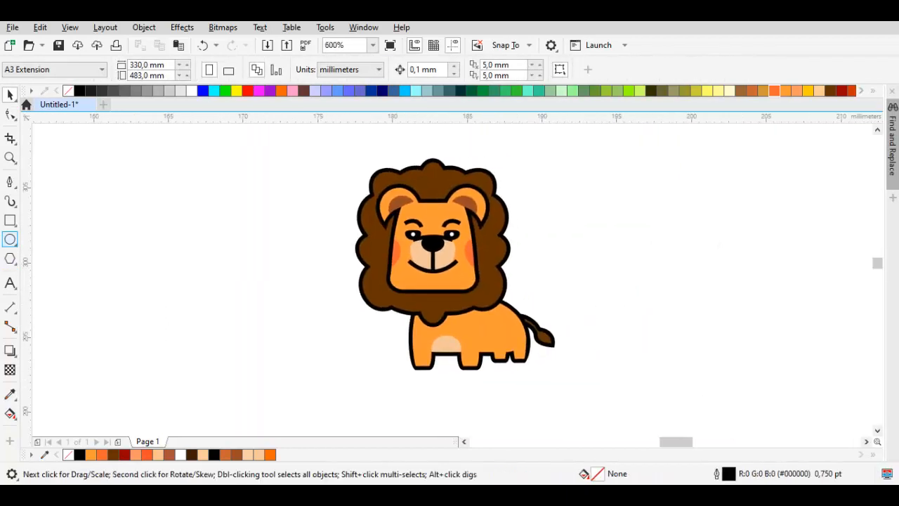
pyautogui.click(10, 239)
pyautogui.scroll(1, 489, 379)
pyautogui.moveTo(300, 309); pyautogui.dragTo(608, 374)
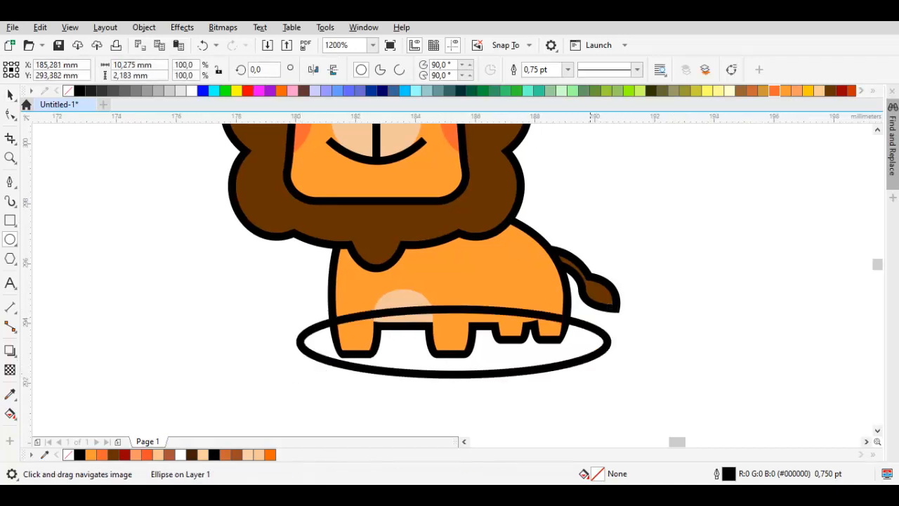
pyautogui.hotkey('shift', 'pagedown')
# Remove the shadow ellipse's outline and fill it with dark grey #666666
pyautogui.click(136, 91)
pyautogui.rightClick(68, 91)
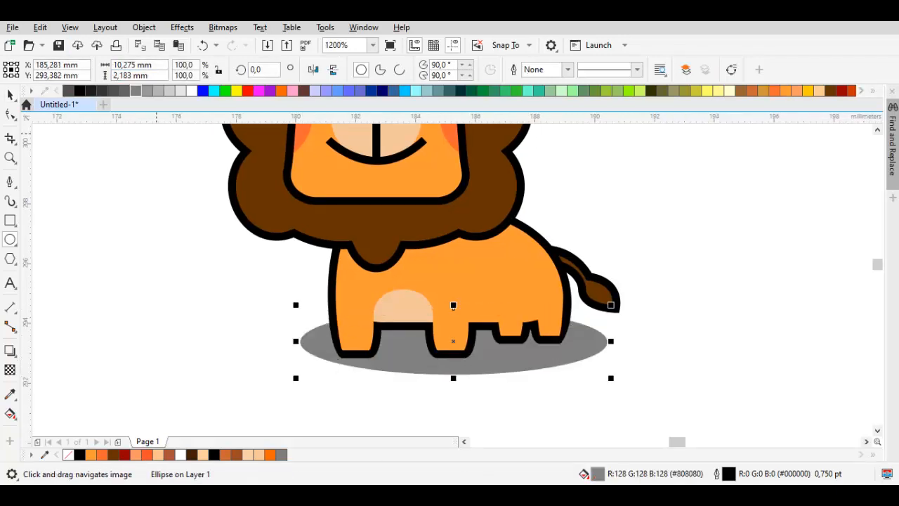
pyautogui.click(124, 91)
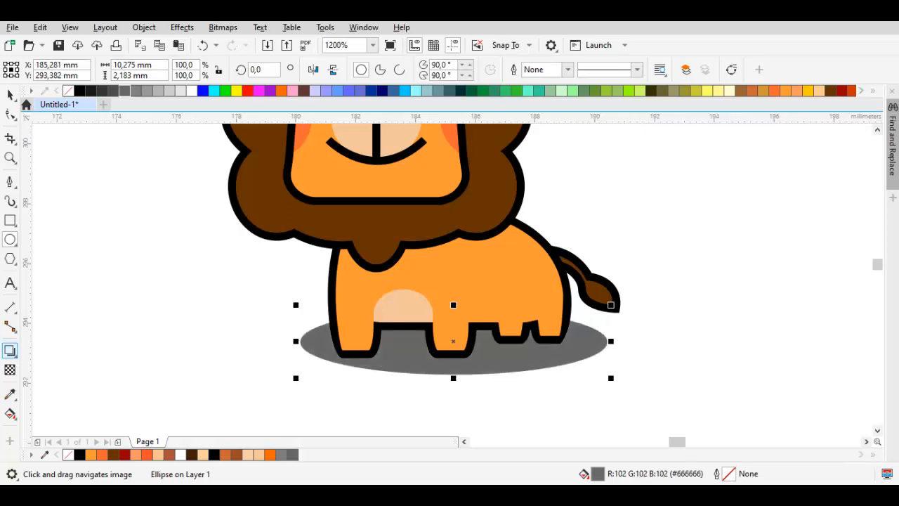
# Apply a uniform transparency of 50 to the shadow ellipse
pyautogui.click(10, 369)
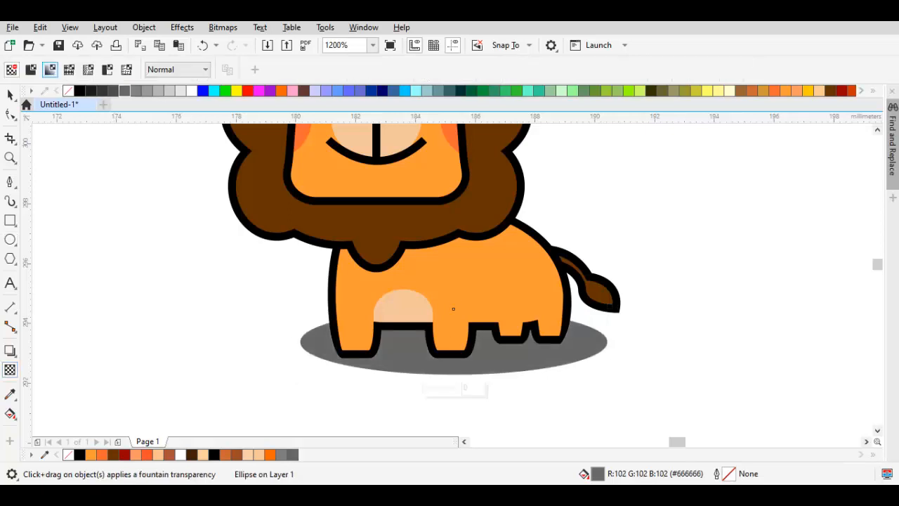
pyautogui.click(453, 308)
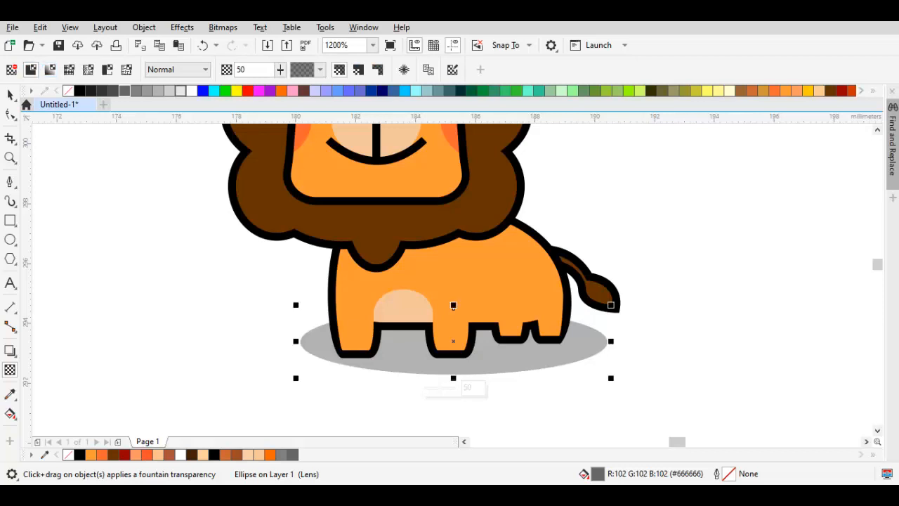
pyautogui.press('space')
# Try orange #FF6600 as the shadow ellipse's fill
pyautogui.click(281, 90)
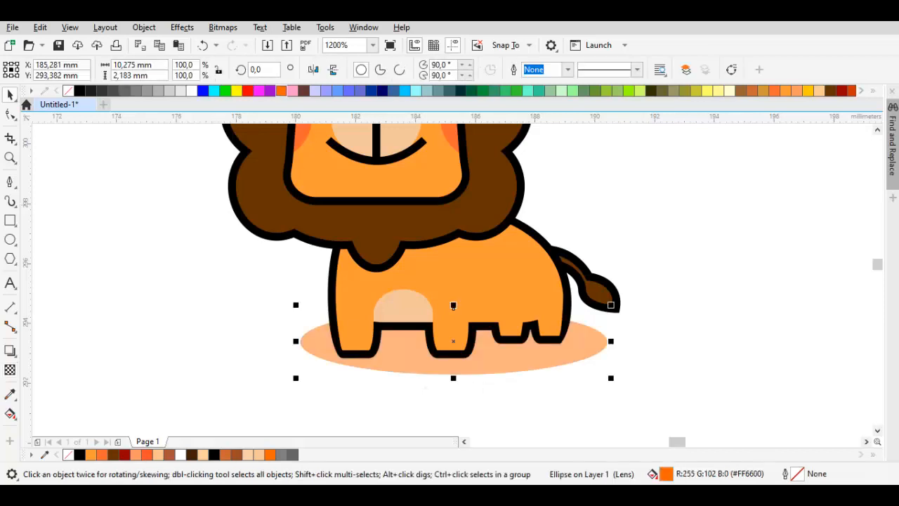
pyautogui.press('space')
pyautogui.click(235, 263)
pyautogui.press('space')
pyautogui.click(402, 346)
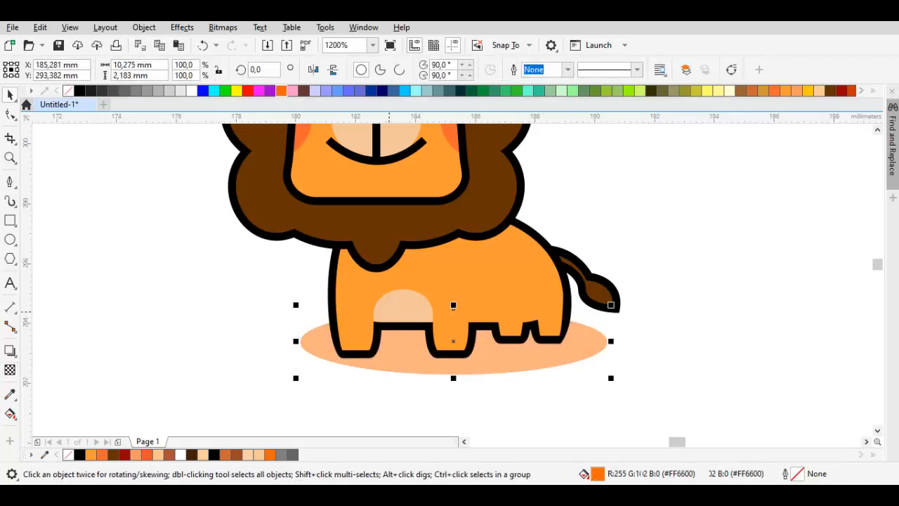
# Sample the mane's brown #663300 and apply it to the shadow ellipse
pyautogui.press('i')
pyautogui.click(391, 235)
pyautogui.click(399, 361)
pyautogui.press('space')
pyautogui.scroll(-2, 396, 355)
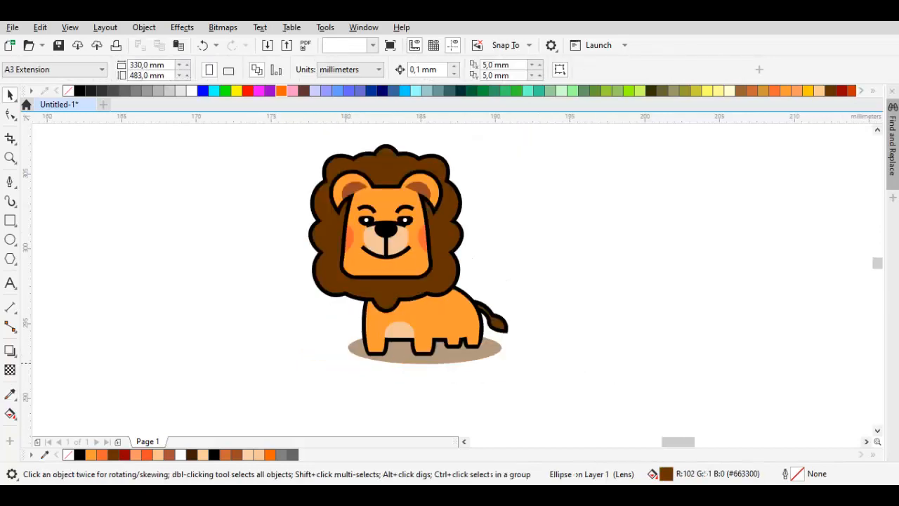
pyautogui.moveTo(588, 358); pyautogui.dragTo(589, 381)
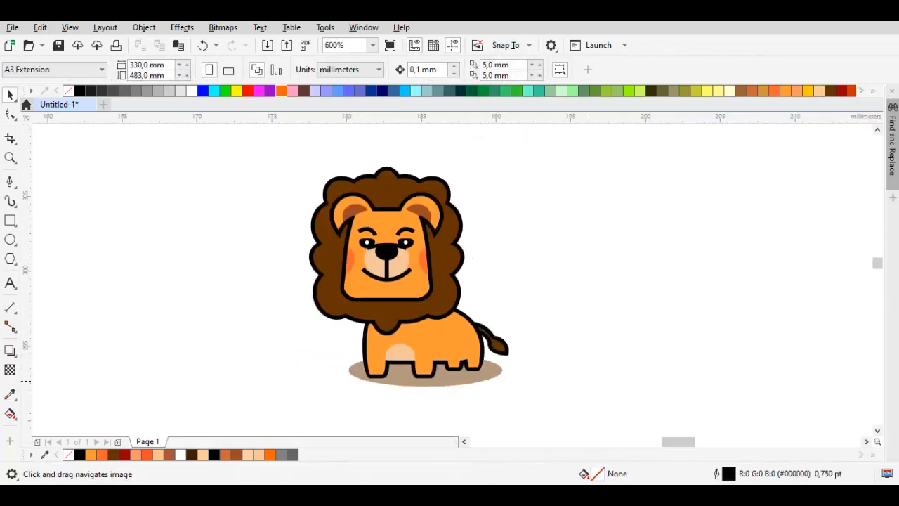
pyautogui.scroll(1, 285, 271)
pyautogui.press('i')
pyautogui.press('space')
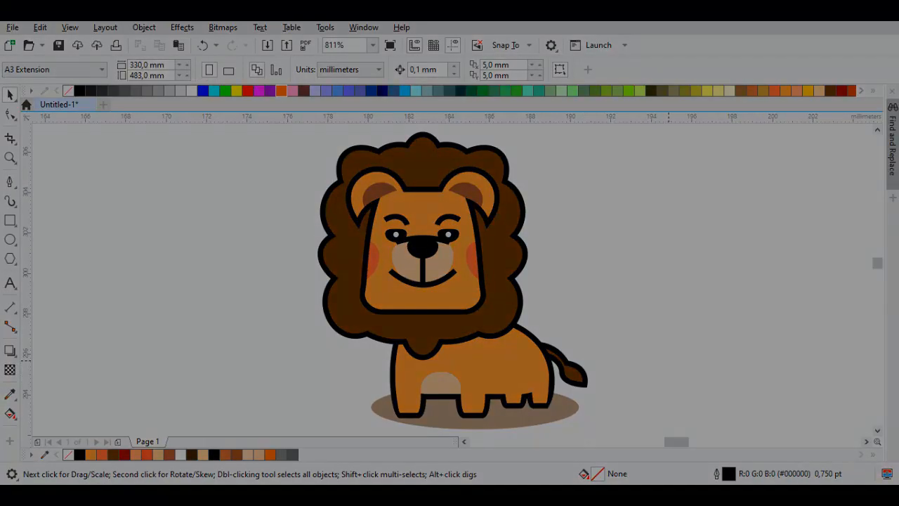